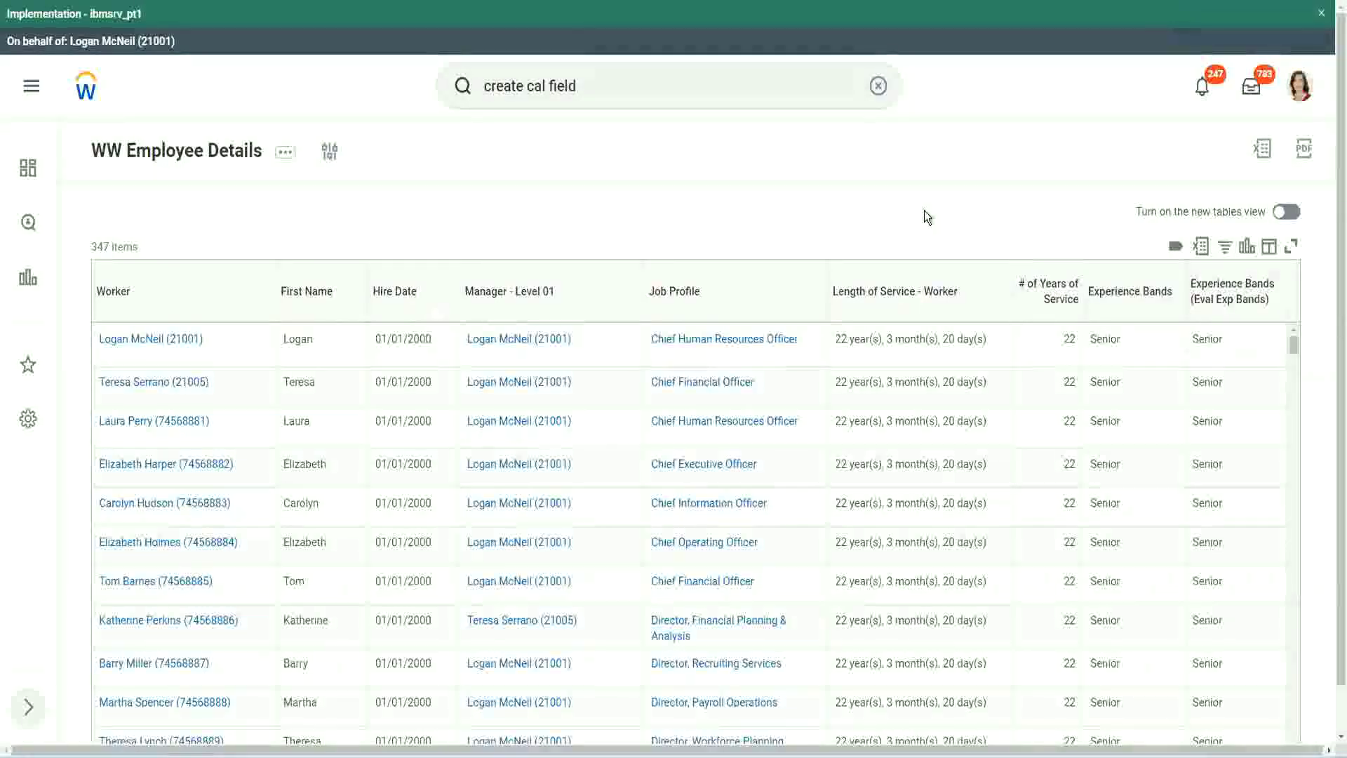
pyautogui.click(1167, 332)
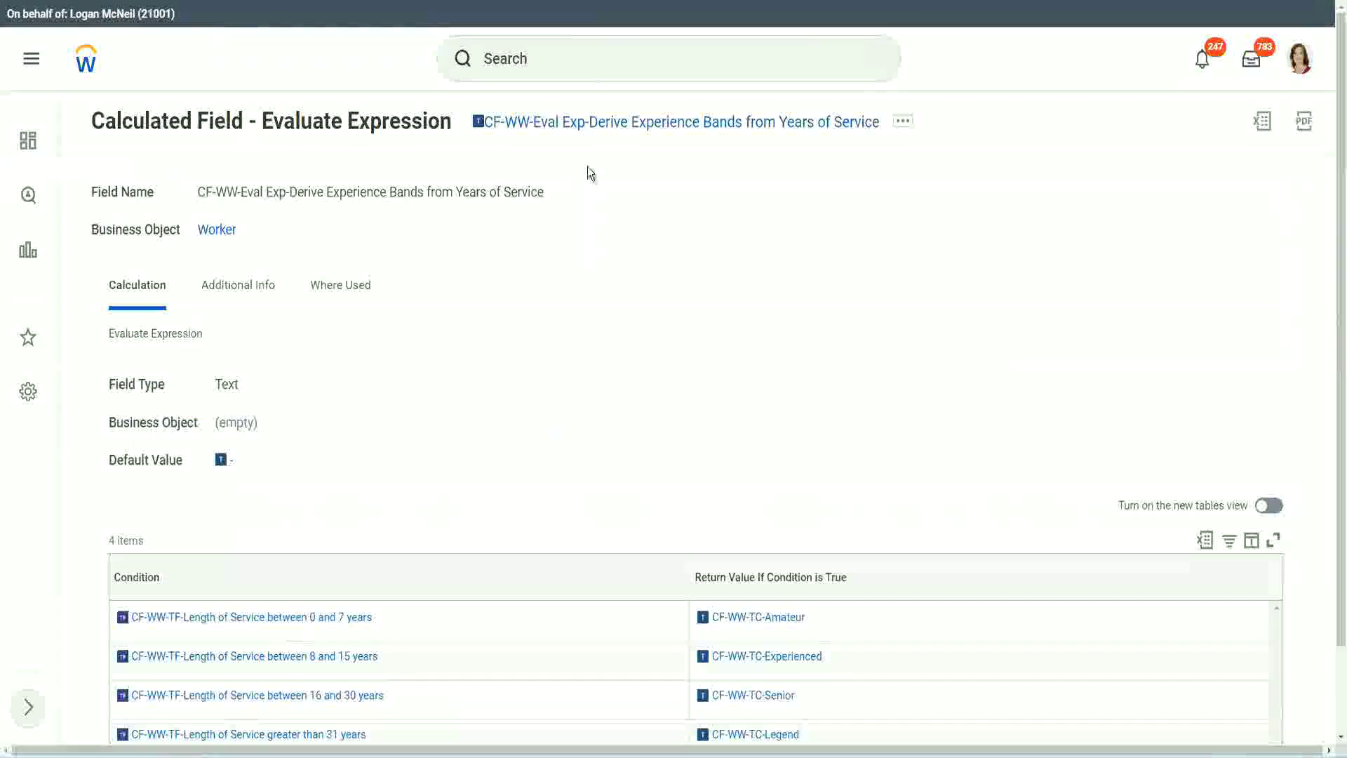
pyautogui.rightClick(586, 127)
pyautogui.click(634, 208)
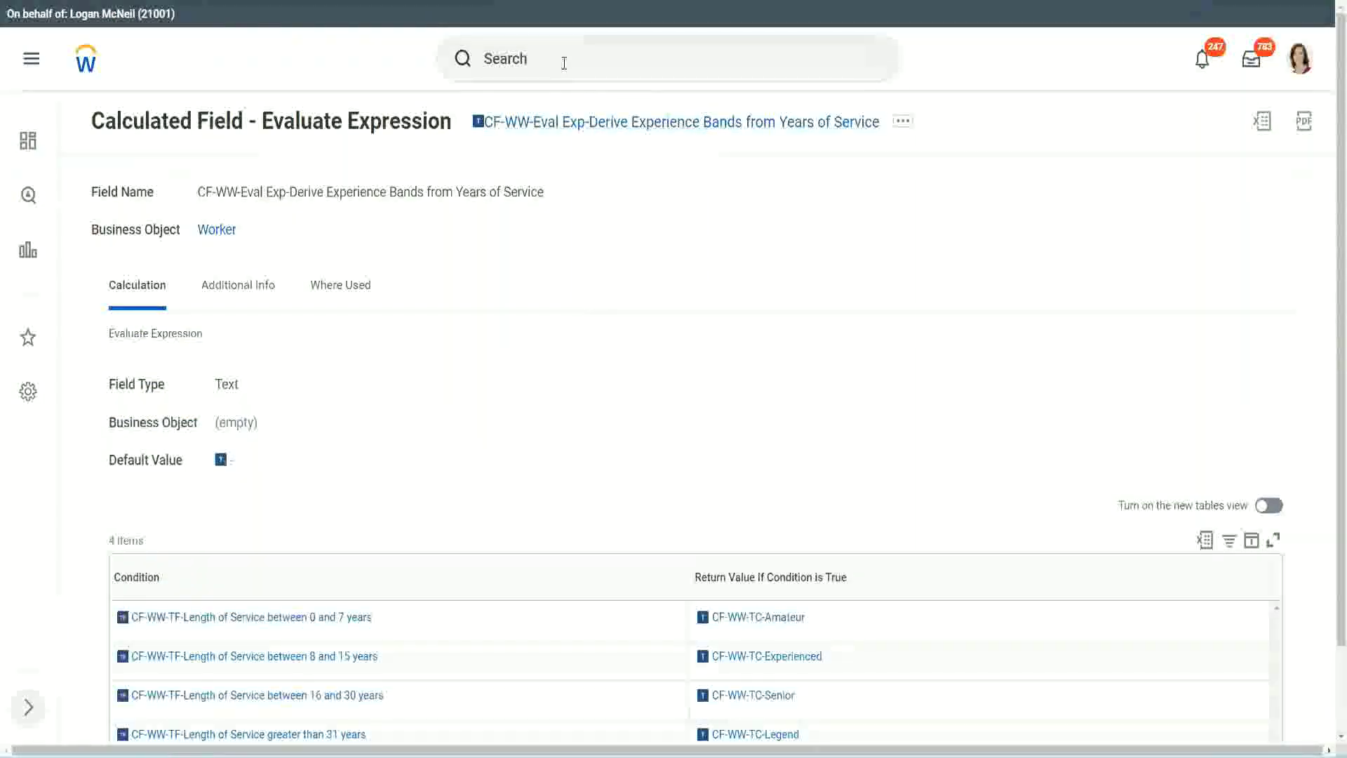
pyautogui.click(564, 63)
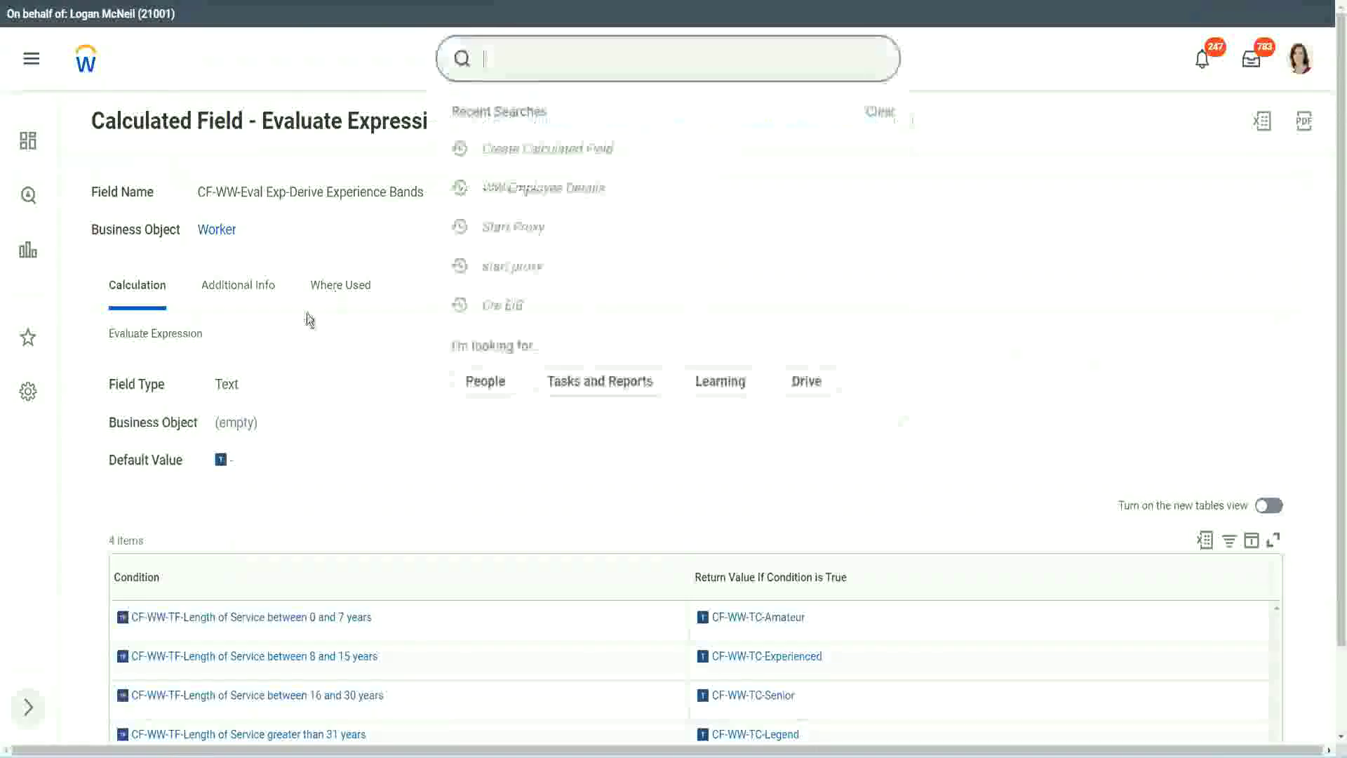
pyautogui.click(953, 157)
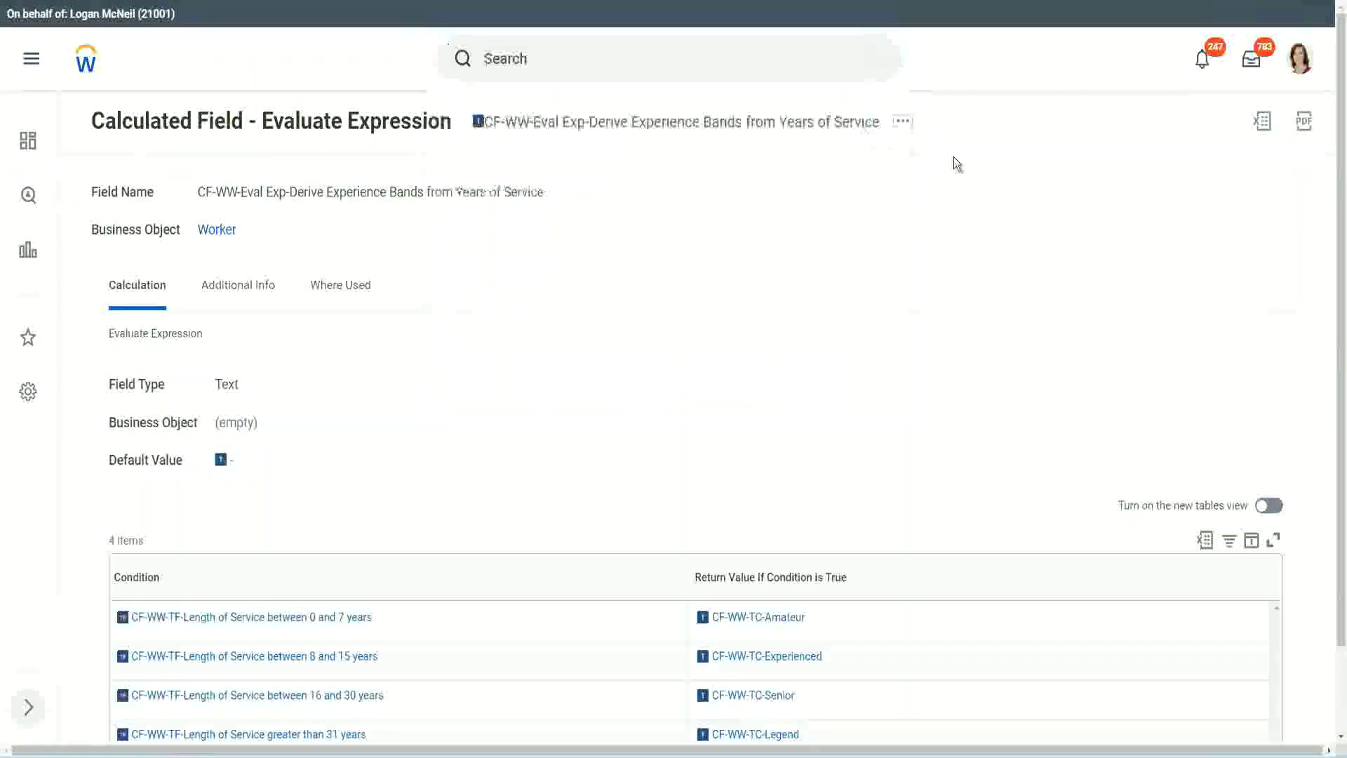
# Find and open the Create Calculated Field task.
pyautogui.click(533, 52)
pyautogui.write('create calc')
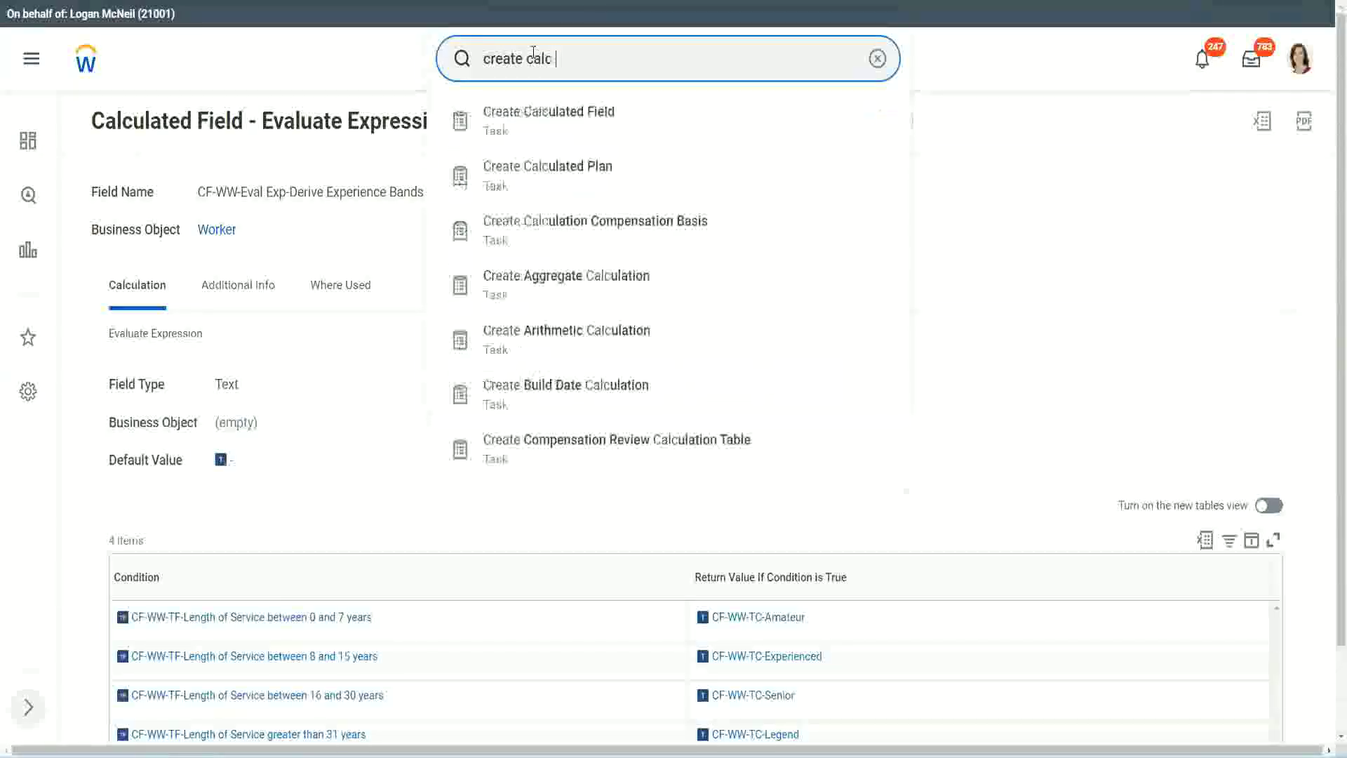
pyautogui.write(' field')
pyautogui.click(561, 130)
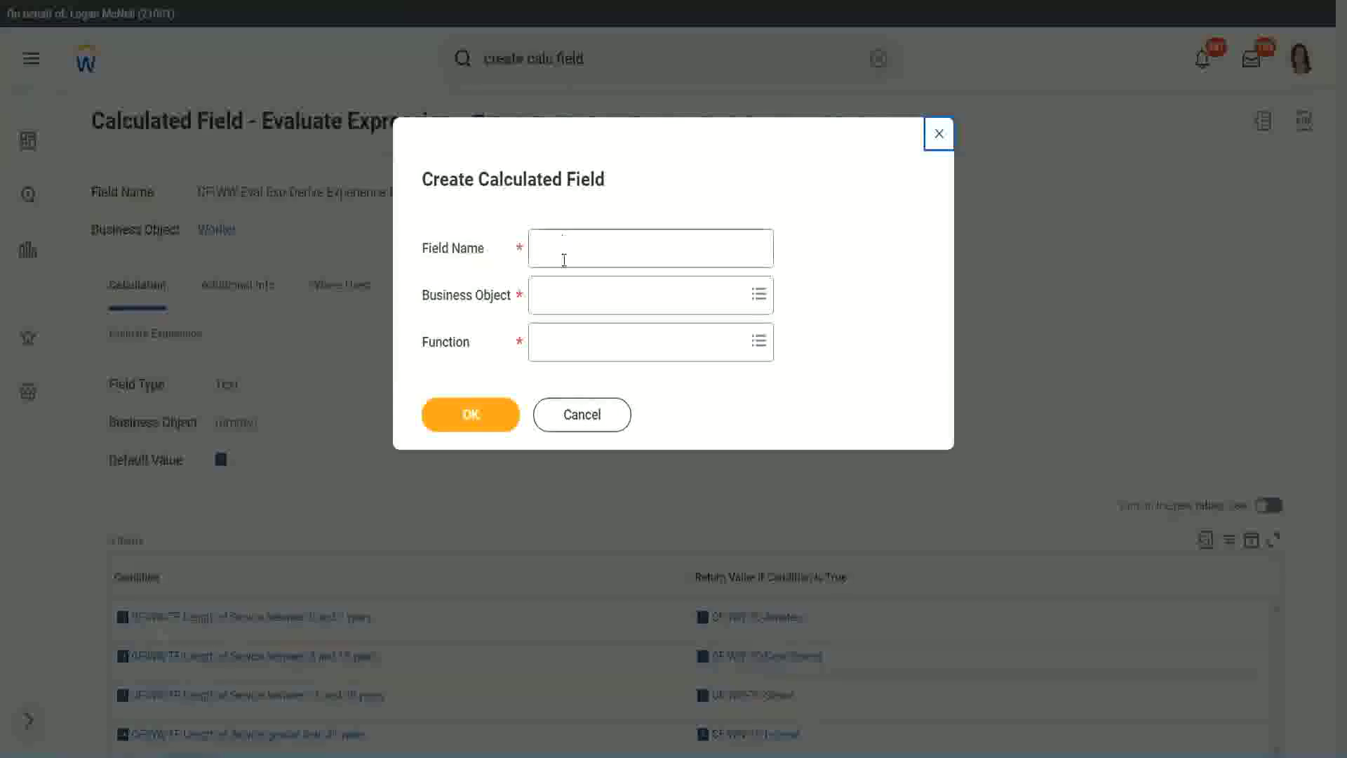
# Name the new calculated field "CF-WW-LRB-Identify Experience Bands from years of Service".
pyautogui.click(564, 258)
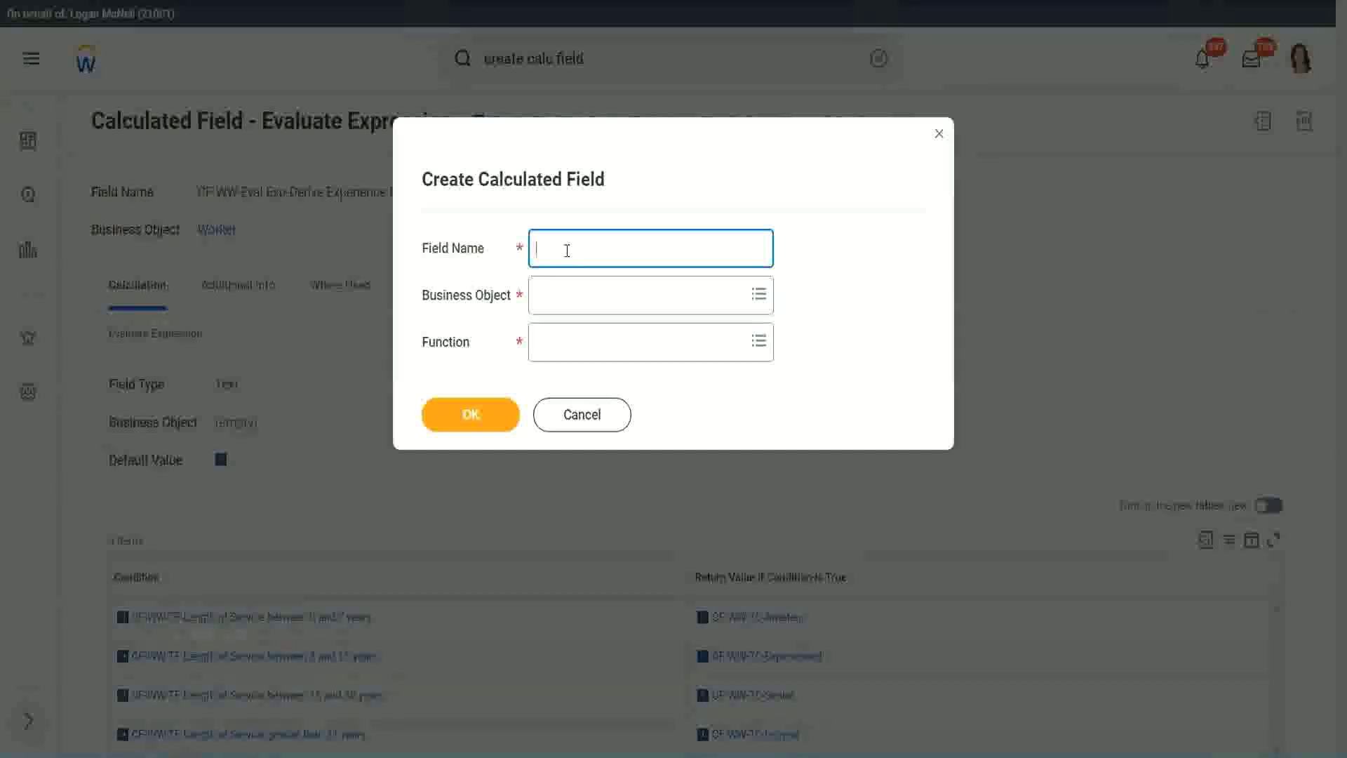
pyautogui.write('CF-WW-LRB-')
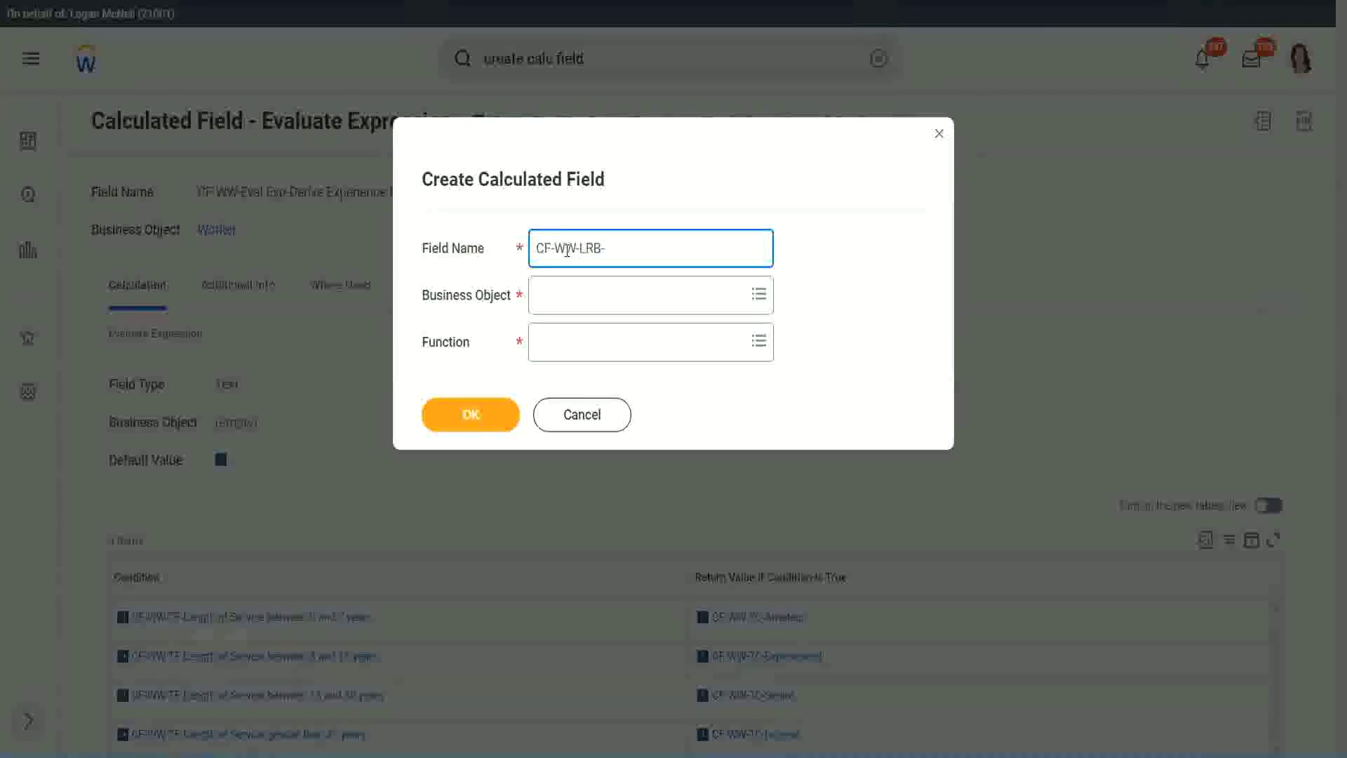
pyautogui.write('Identify Exe')
pyautogui.press('BackSpace')
pyautogui.write('periende')
pyautogui.press('BackSpace')
pyautogui.write('e ')
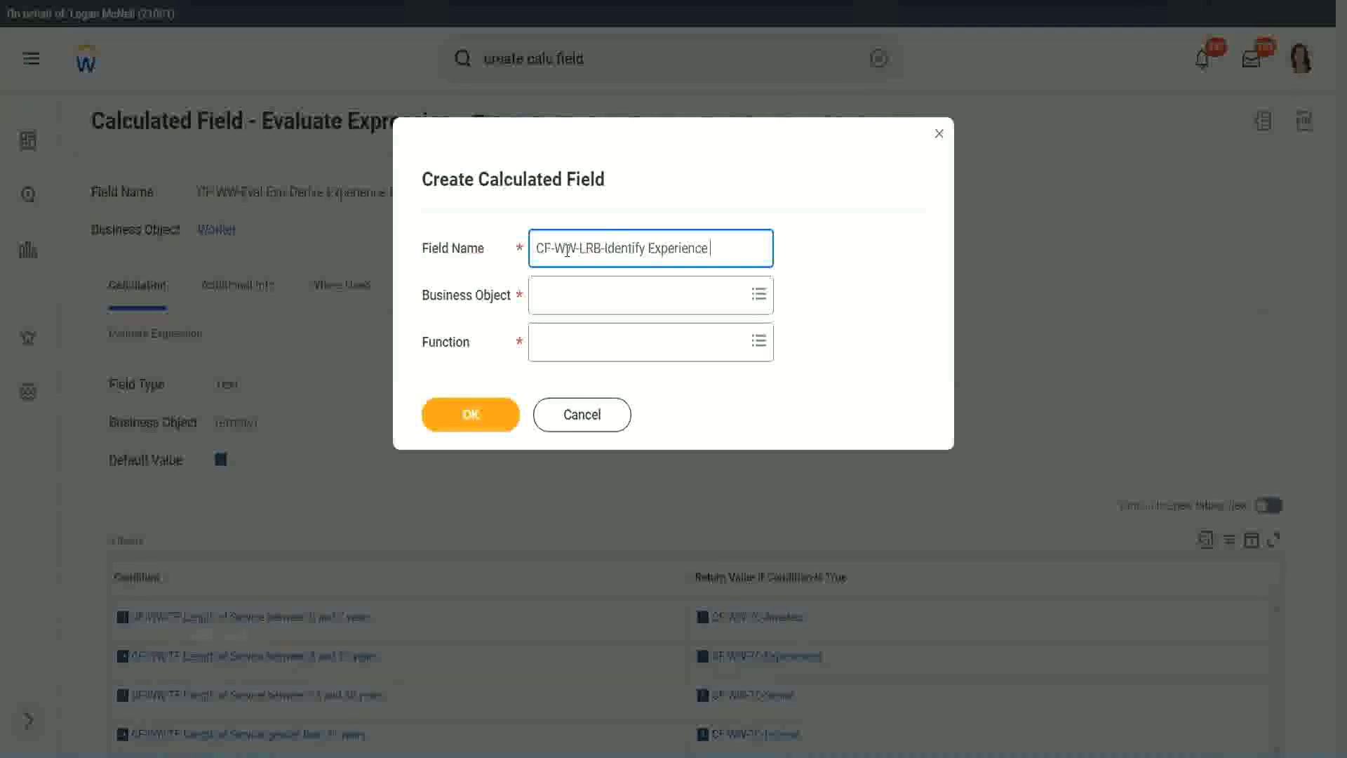
pyautogui.write('Bands from')
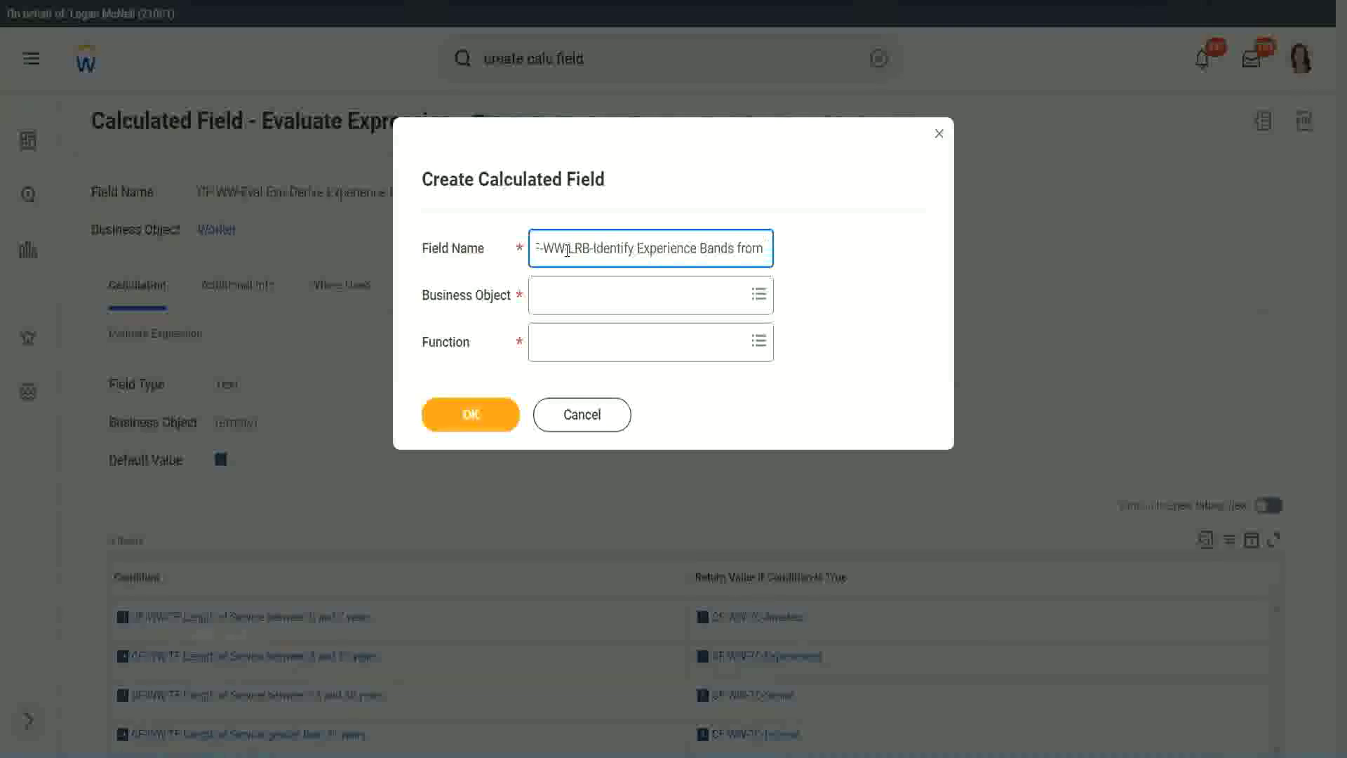
pyautogui.write(' years of Service')
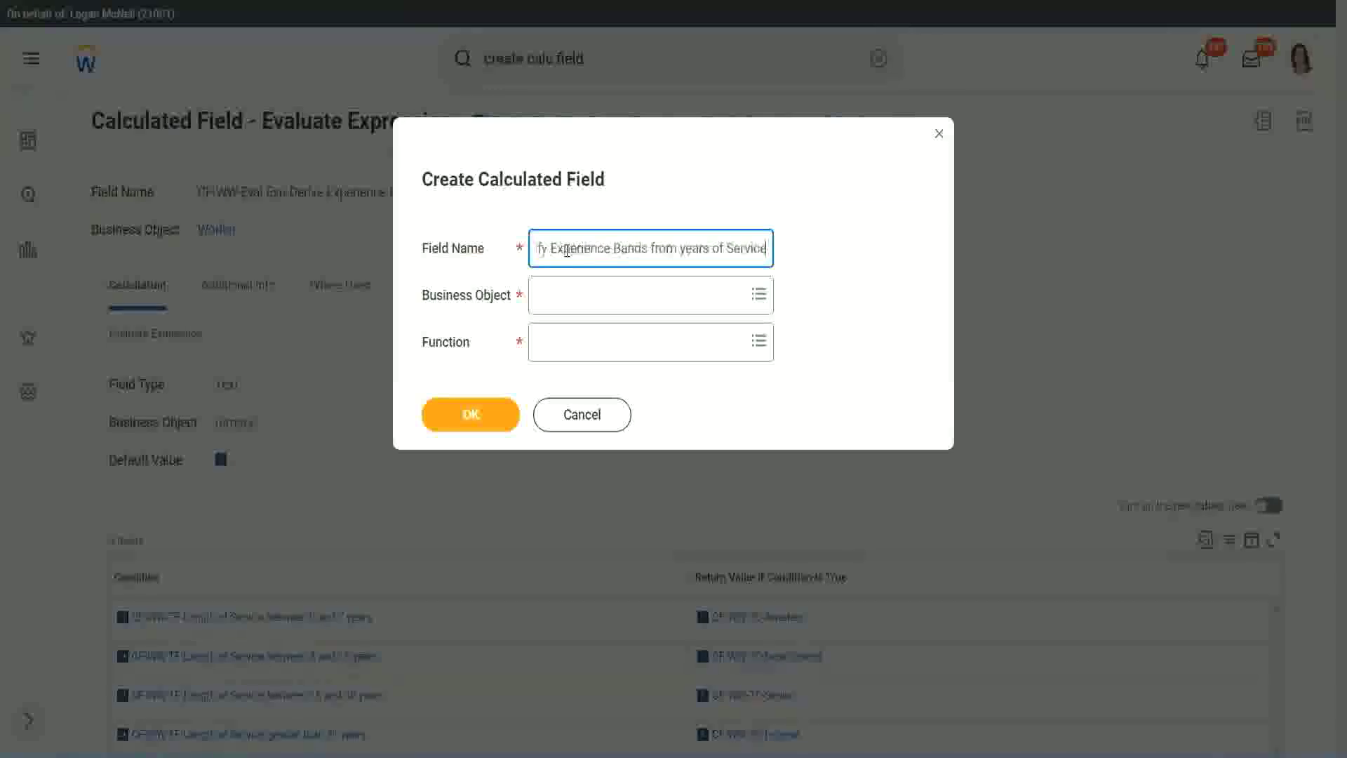
# Set the business object to Worker and the function to Lookup Range Band, and proceed to the field's definition.
pyautogui.press('Tab')
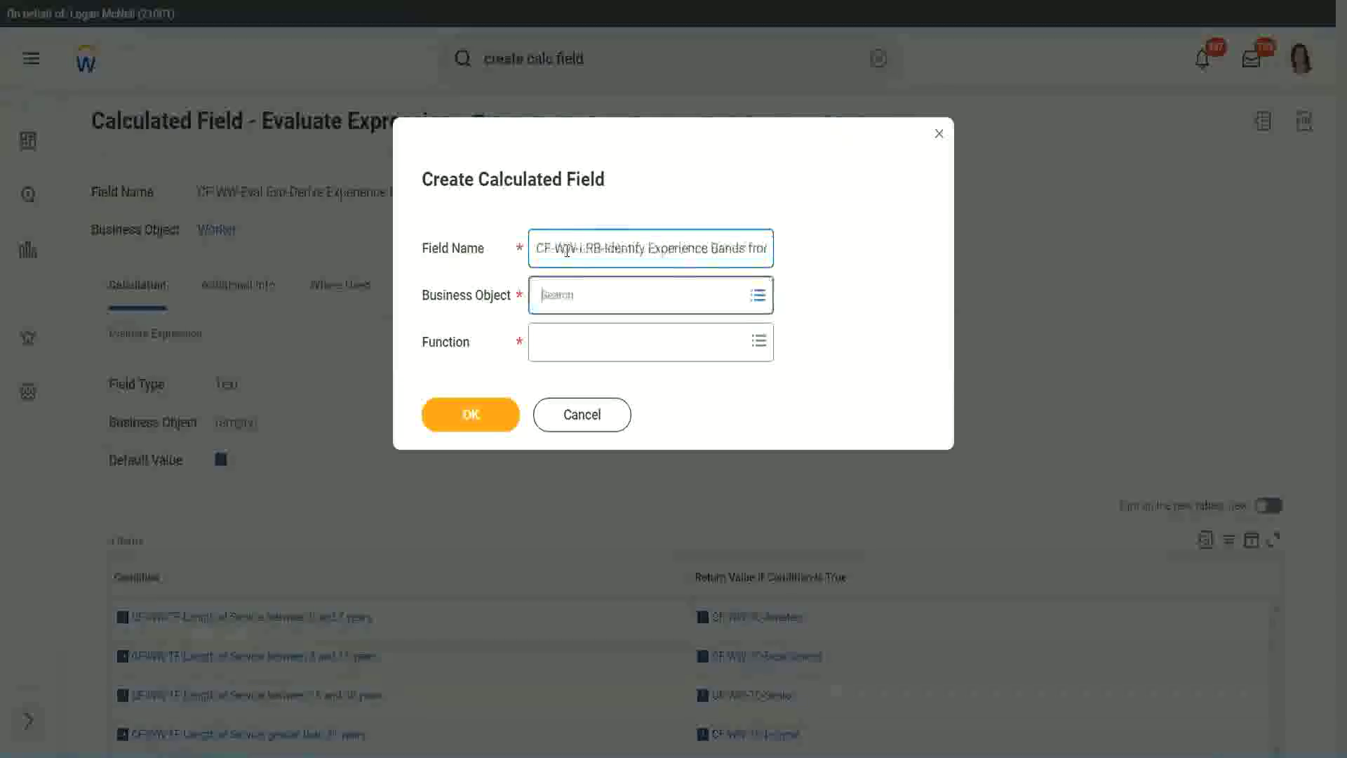
pyautogui.write('wor')
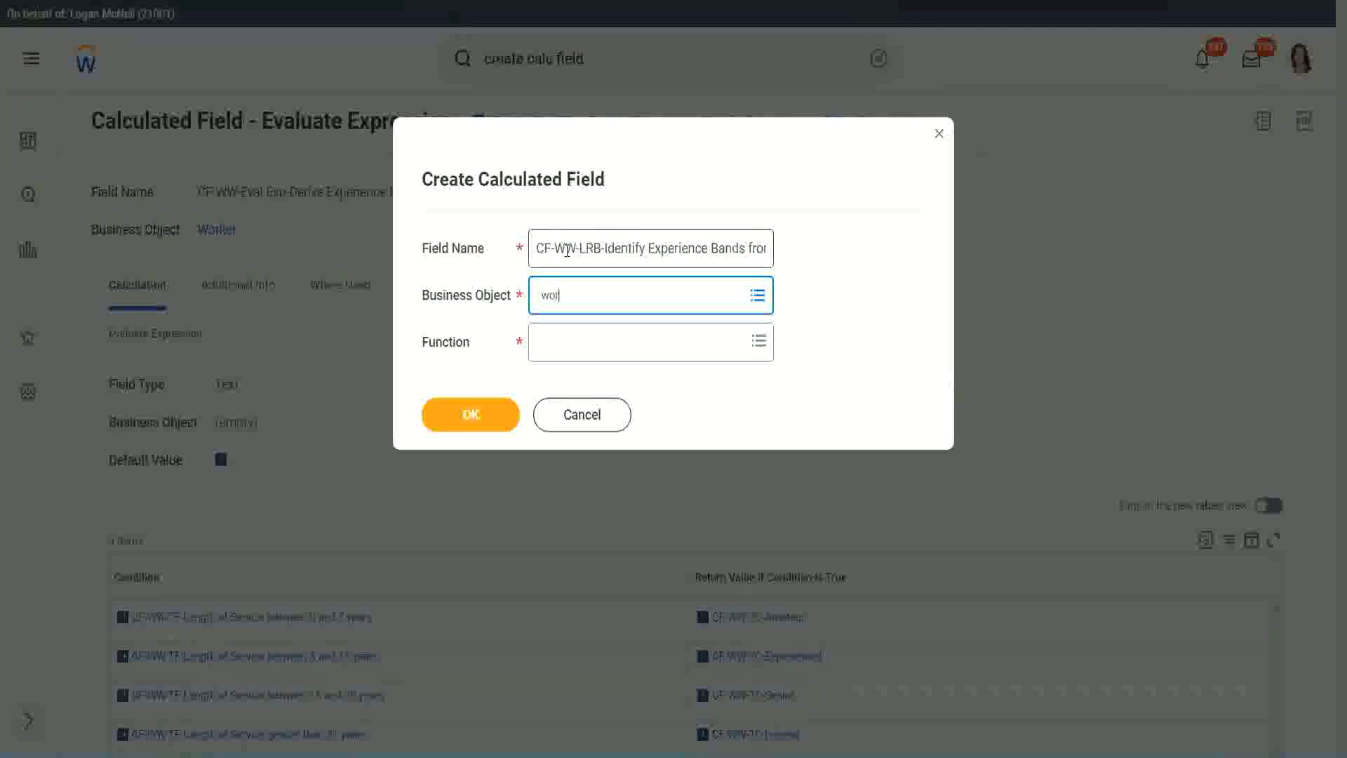
pyautogui.write('ker')
pyautogui.press('Return')
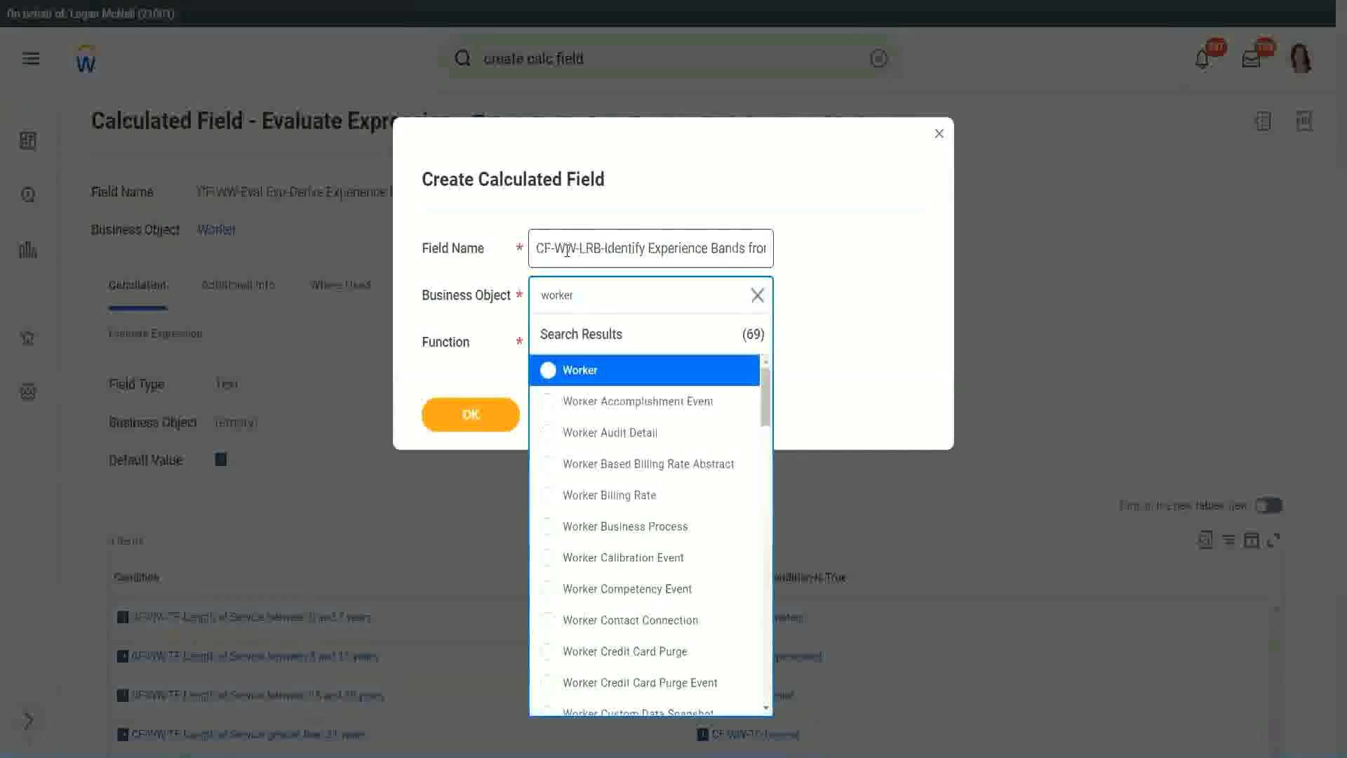
pyautogui.press('Return')
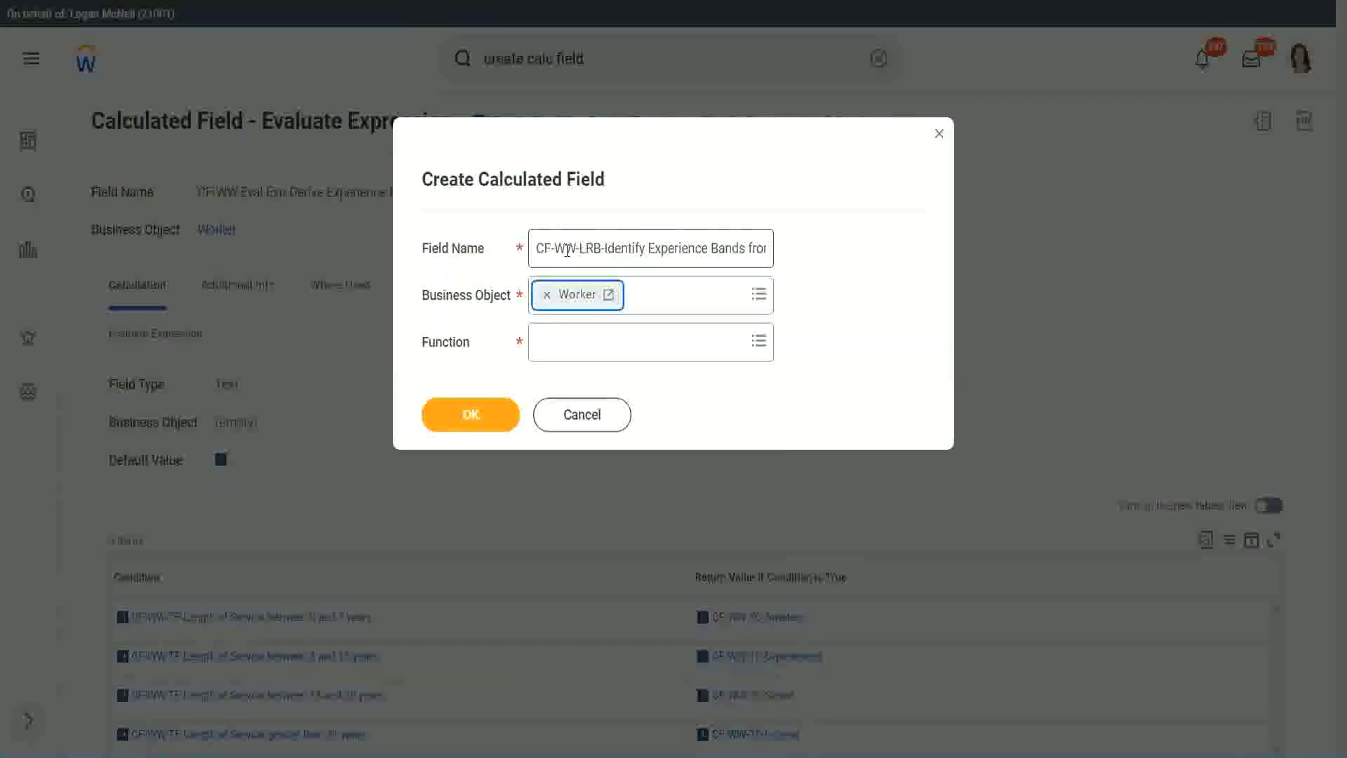
pyautogui.press('Tab')
pyautogui.write('lrb')
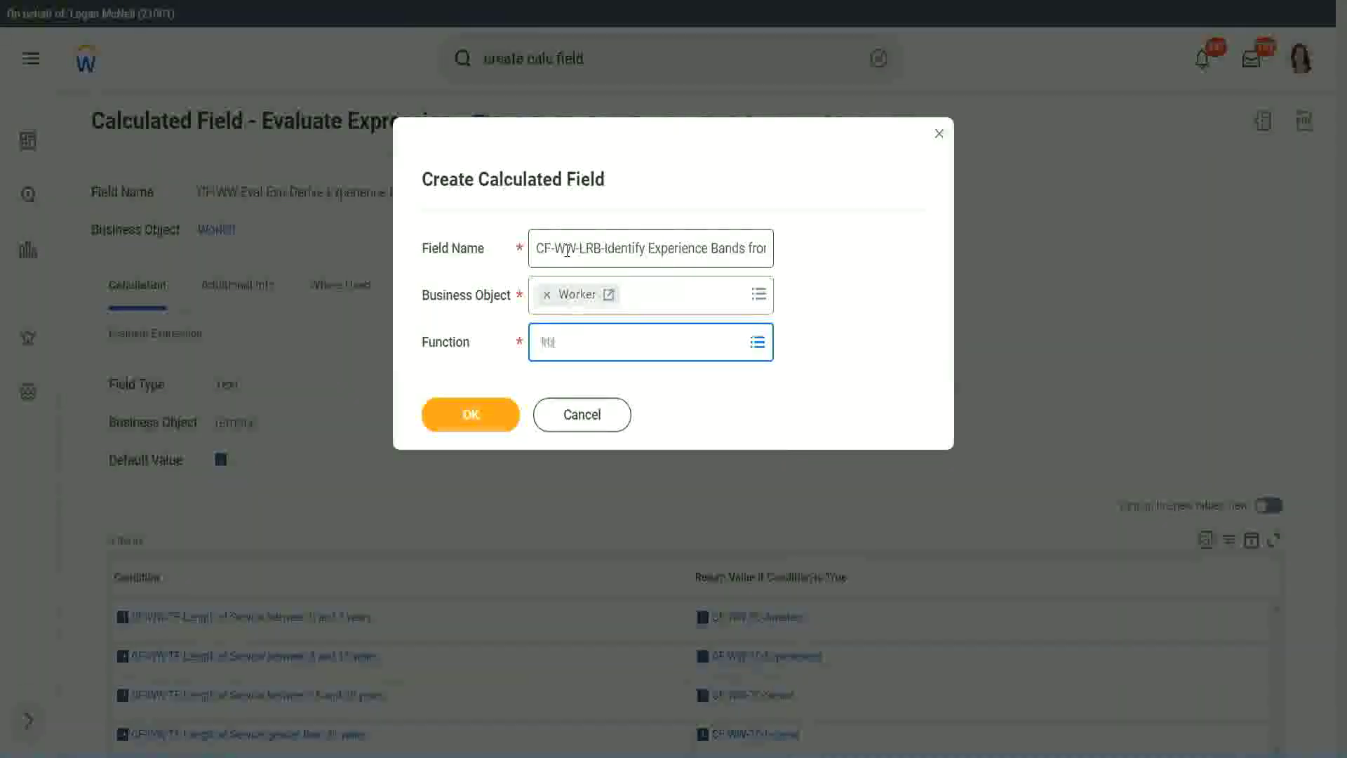
pyautogui.press('Return')
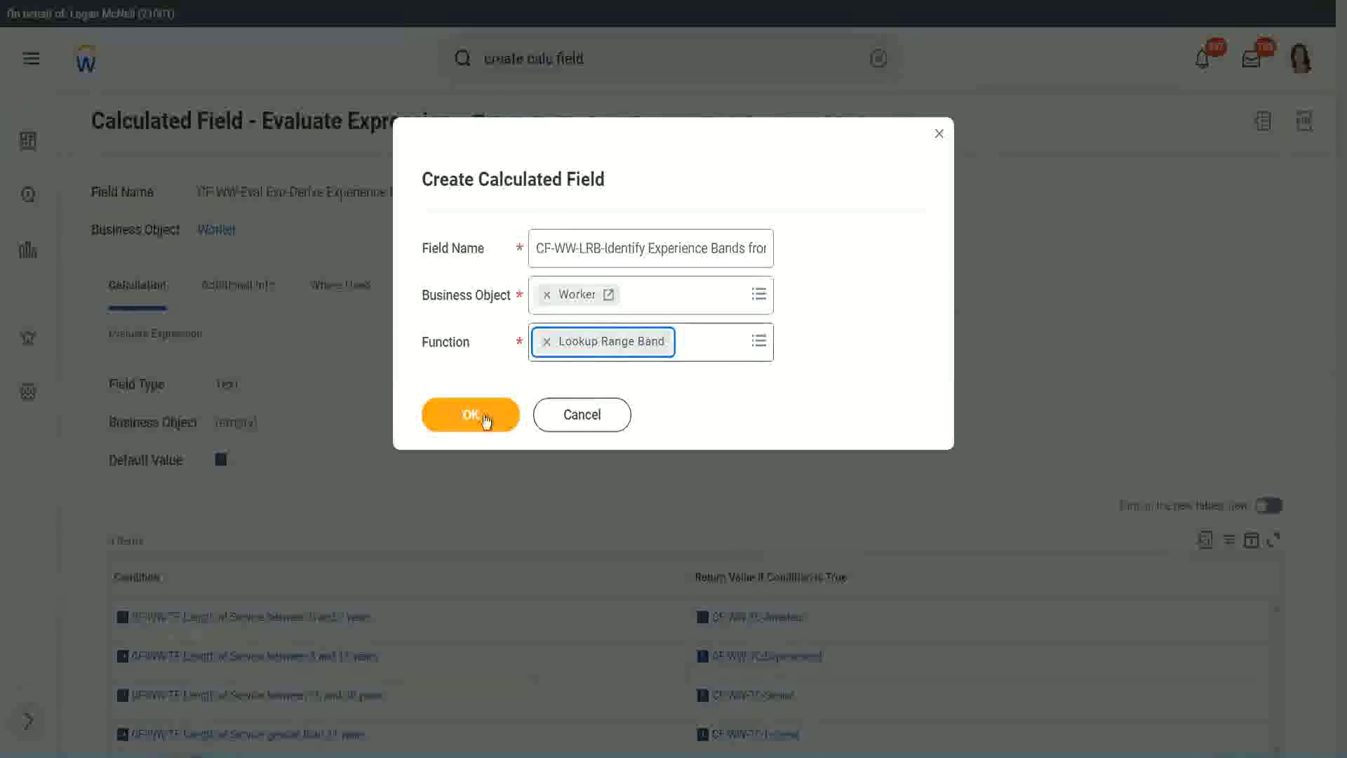
pyautogui.click(483, 416)
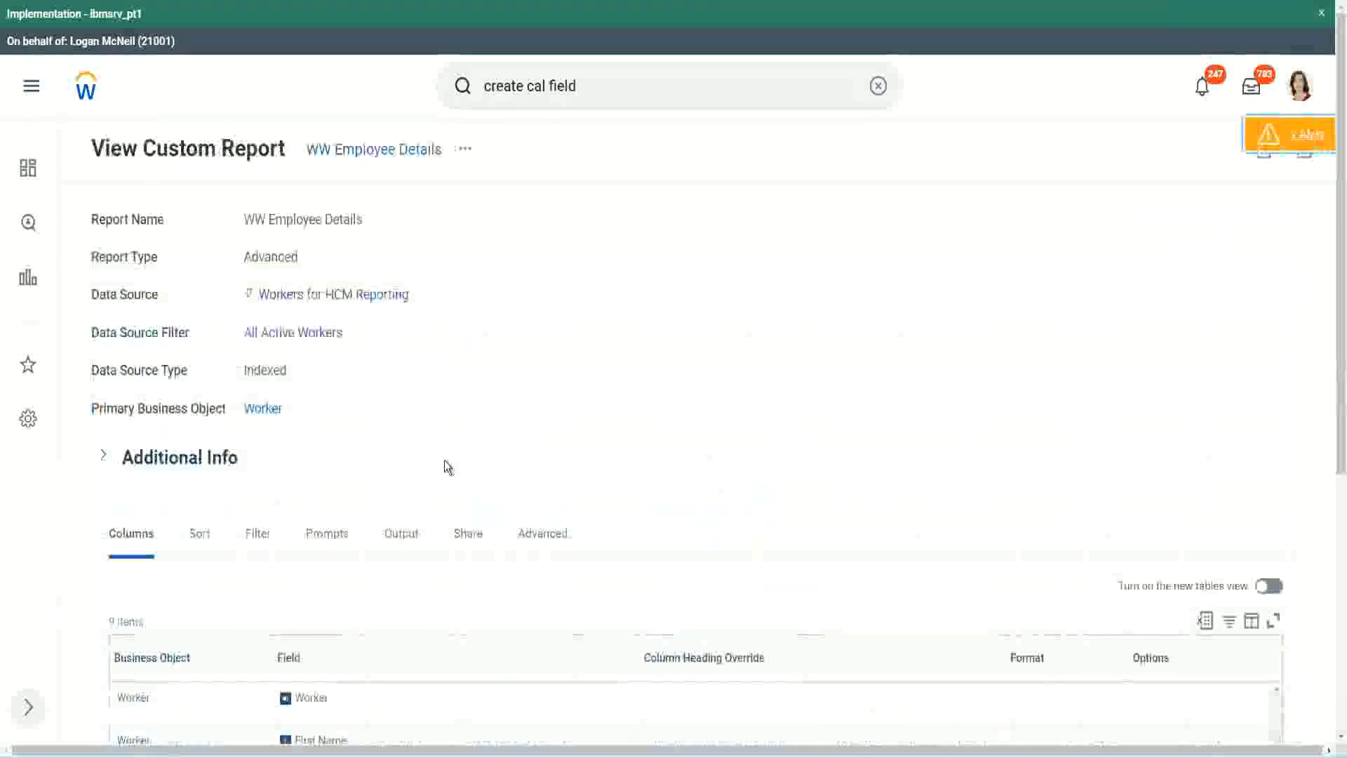
# Copy the name of CF-WW-Convert Text To Number-Number of Years from Length of Service from the report definition and use that field as Source Field.
pyautogui.scroll(-5, 452, 456)
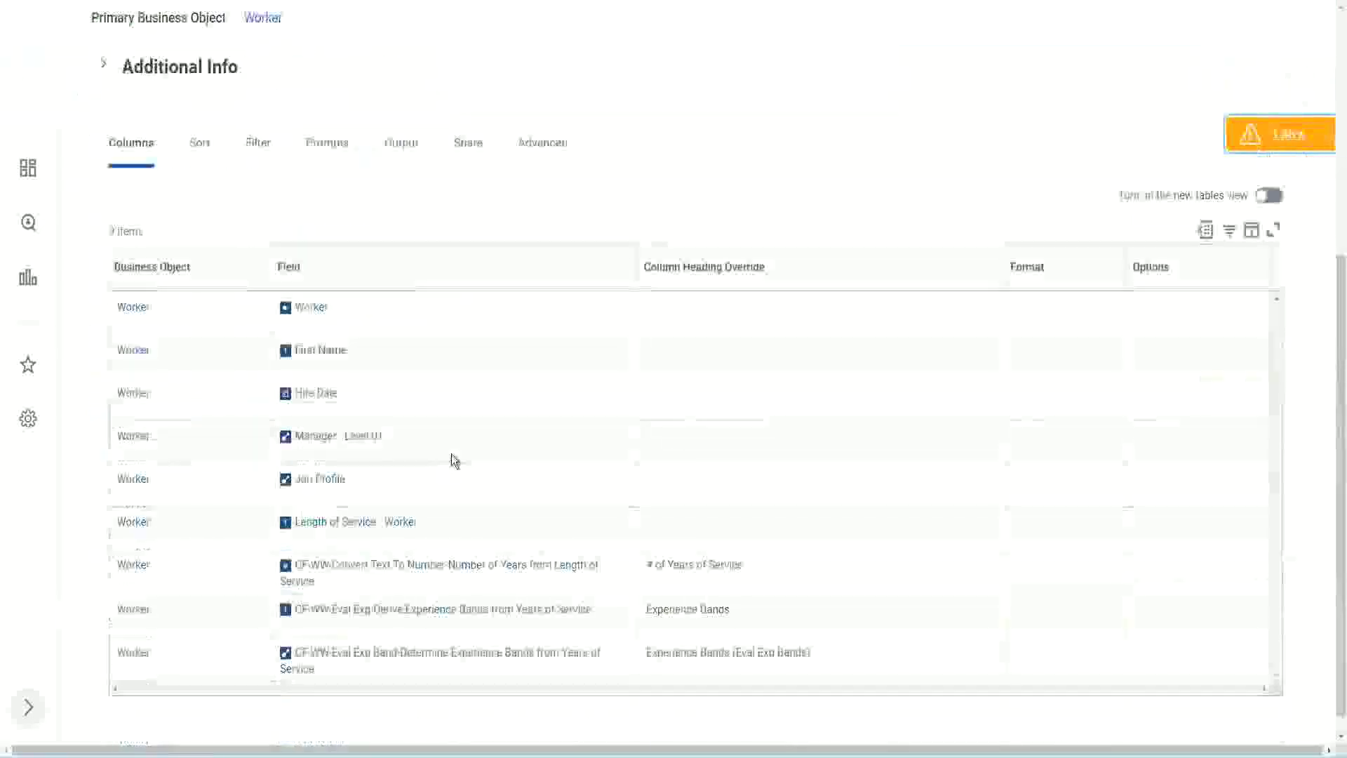
pyautogui.rightClick(427, 549)
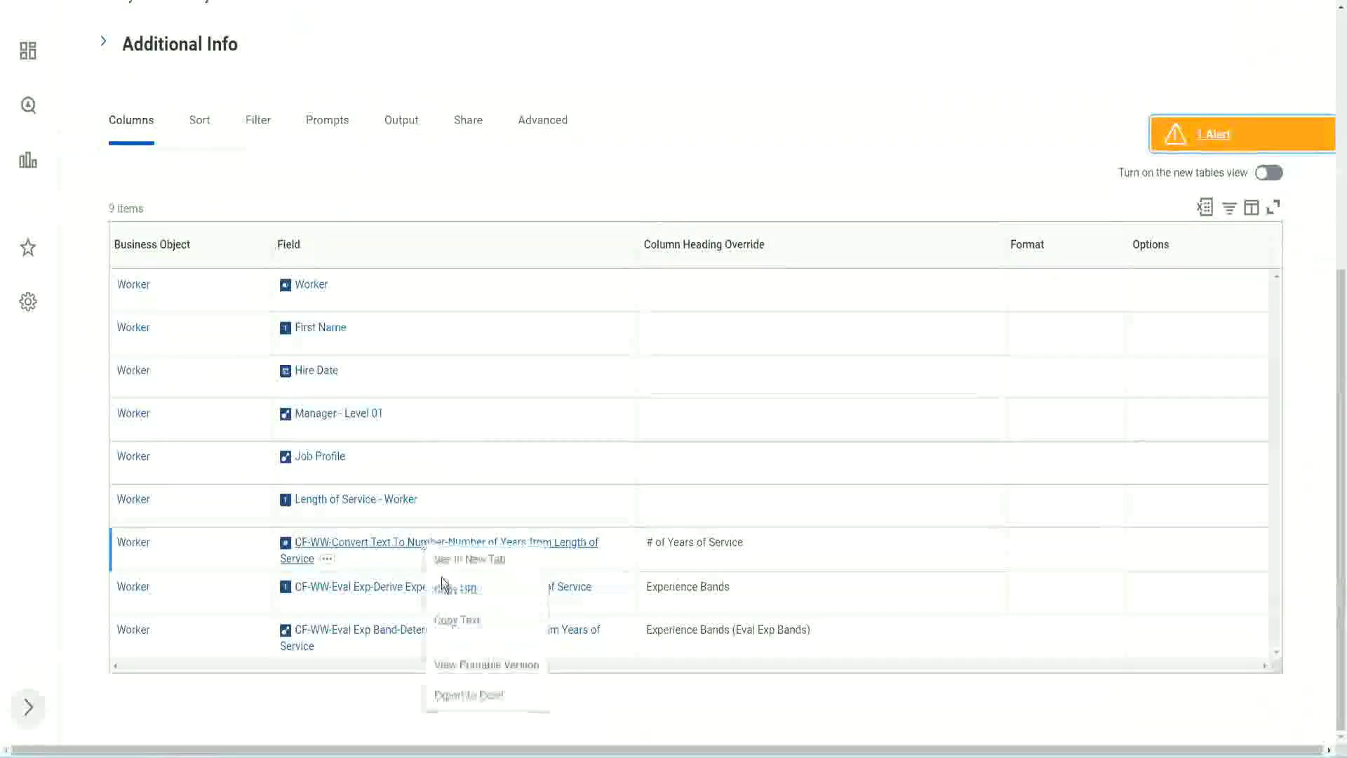
pyautogui.click(464, 621)
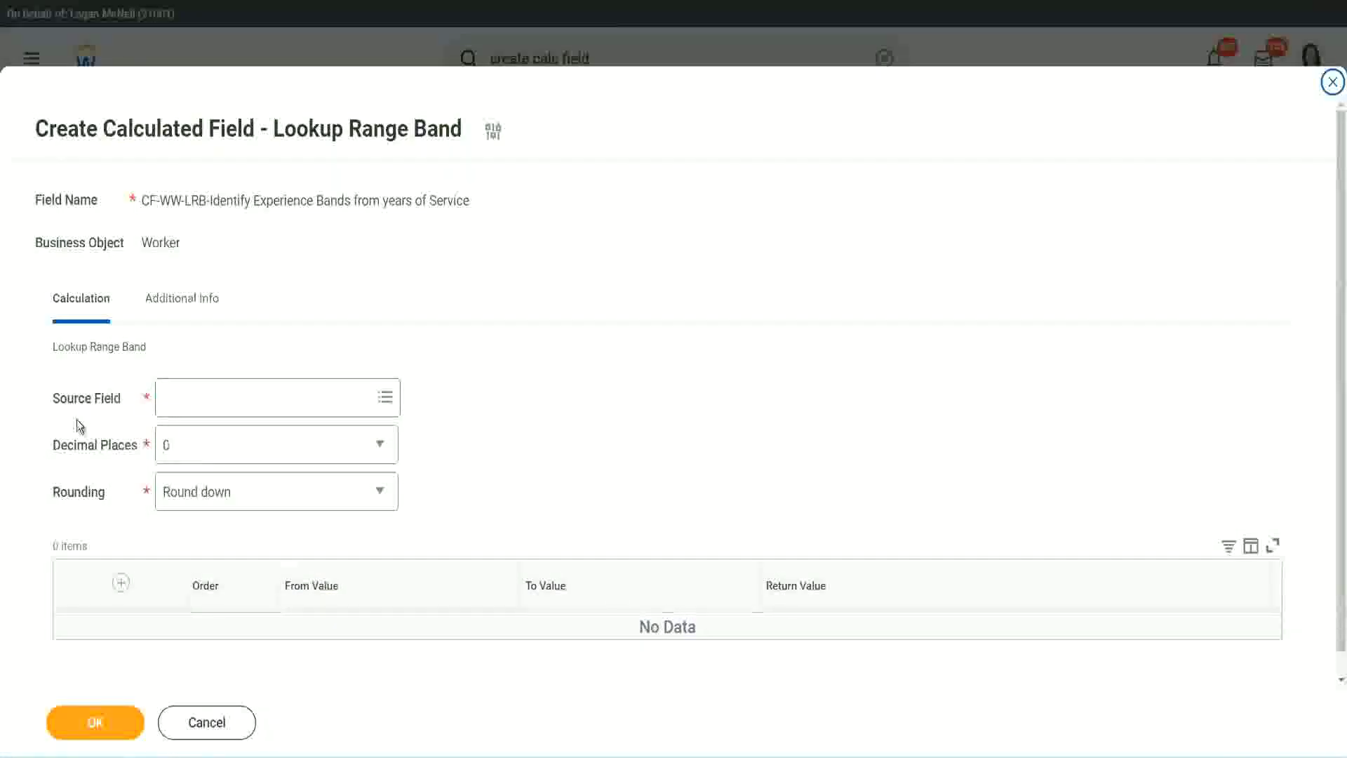
pyautogui.click(209, 399)
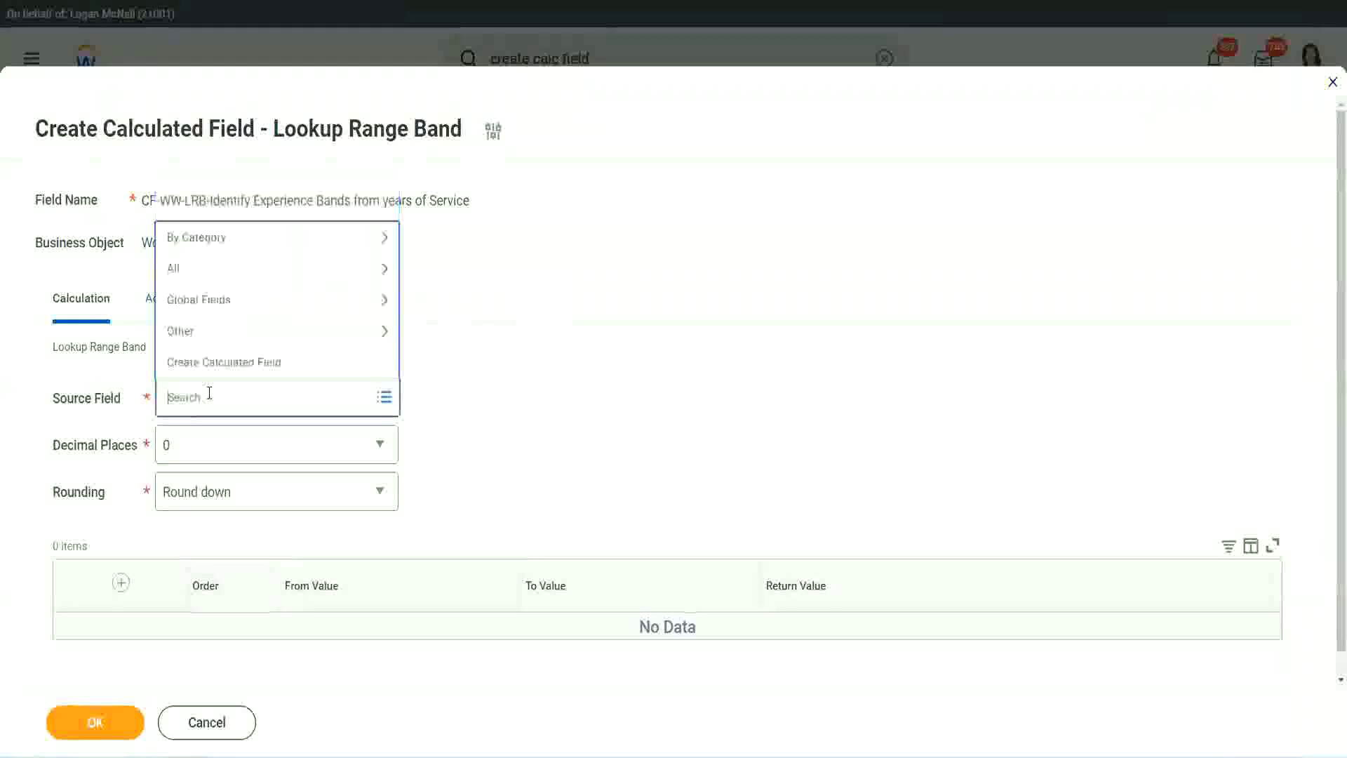
pyautogui.hotkey('ctrl', 'v')
pyautogui.press('Return')
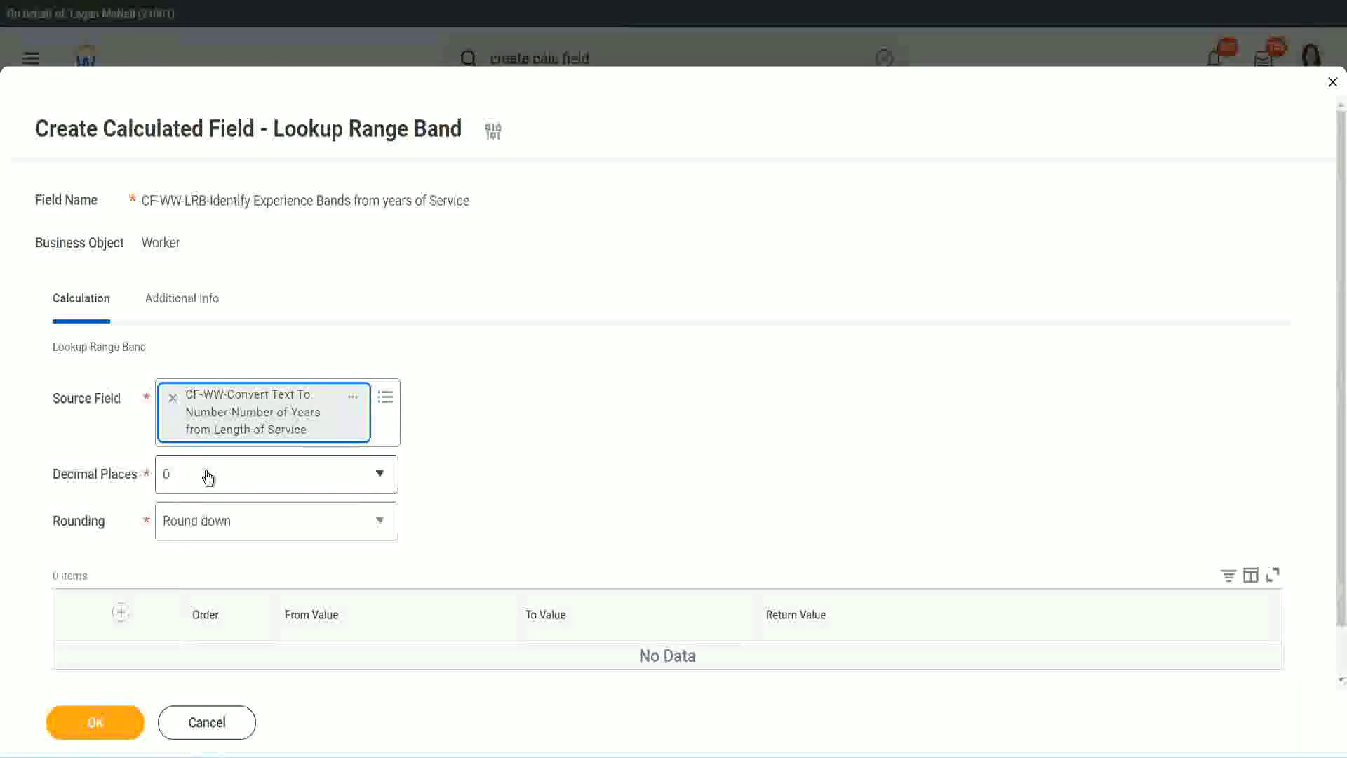
# Review the decimal places options and set the rounding of the lookup range band to Round.
pyautogui.click(263, 482)
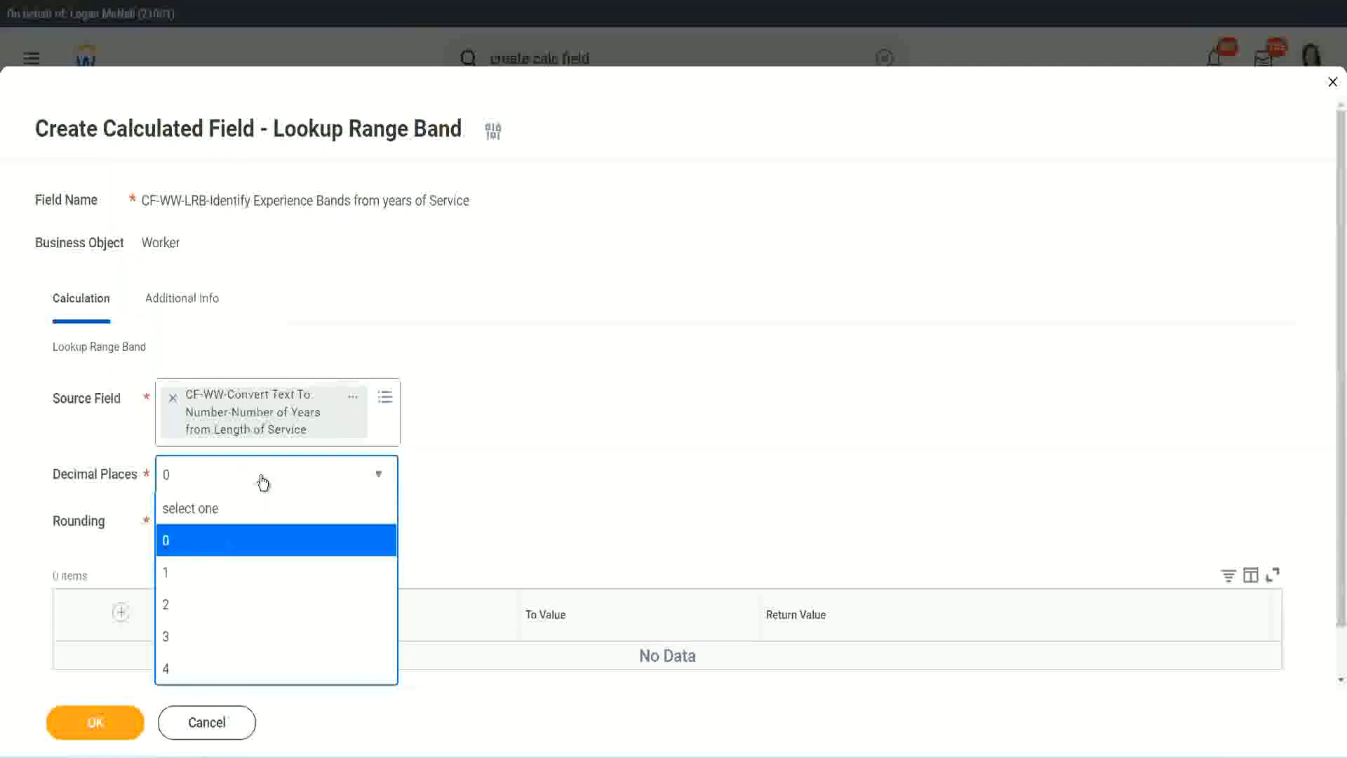
pyautogui.click(524, 460)
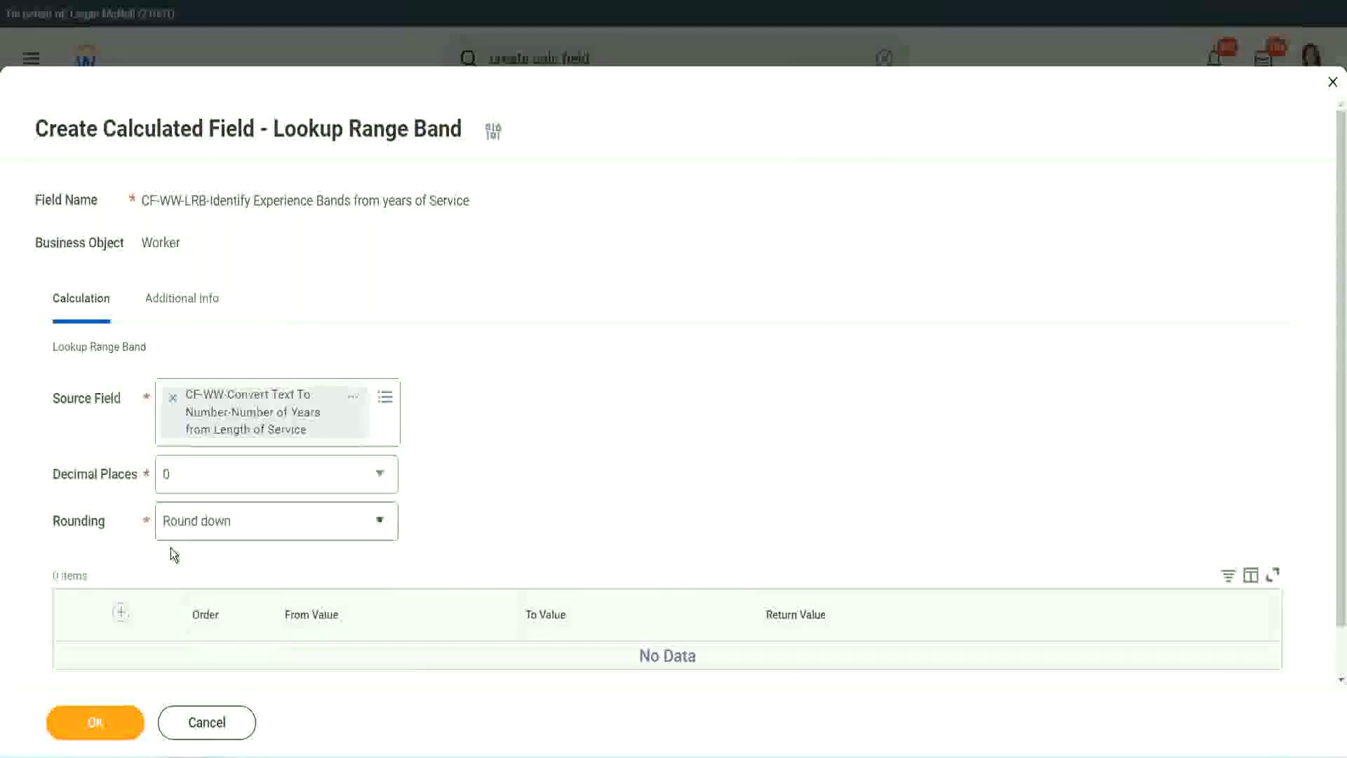
pyautogui.click(216, 527)
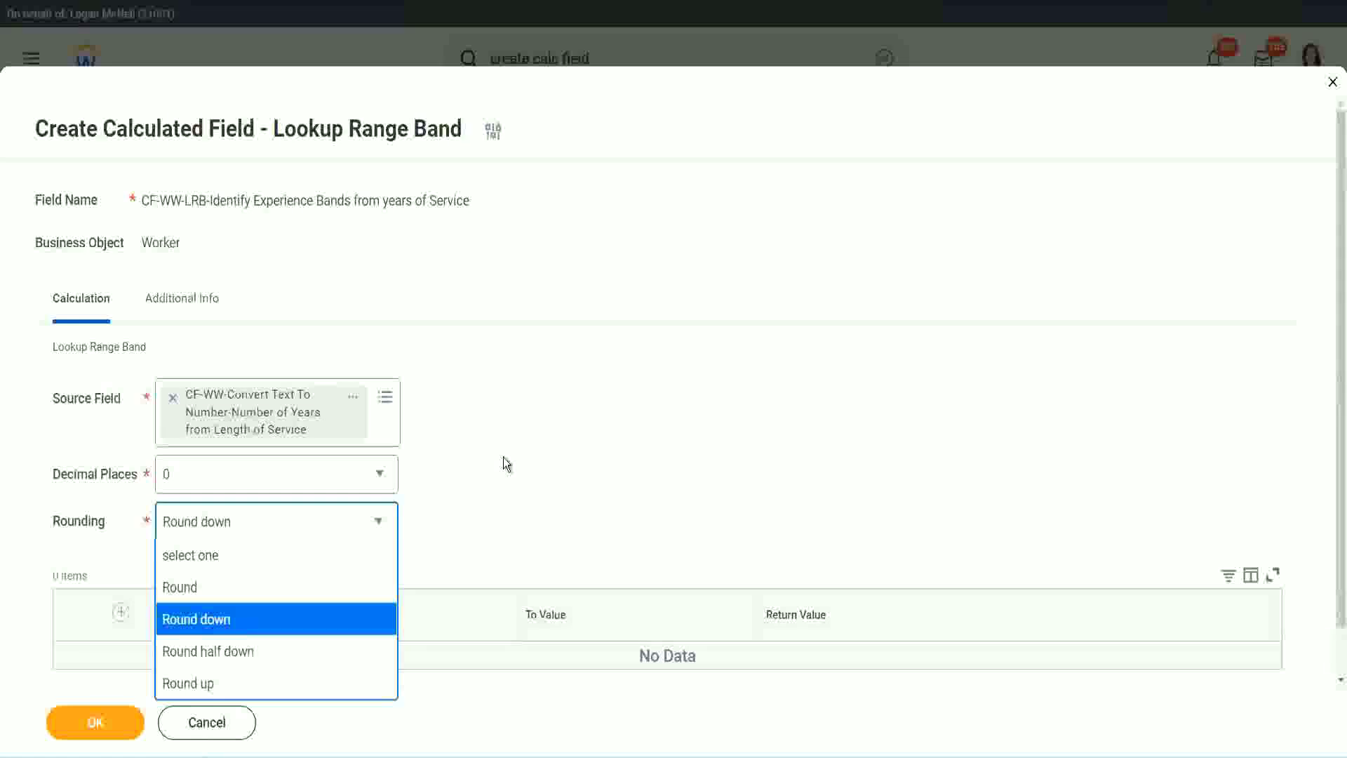
pyautogui.click(473, 517)
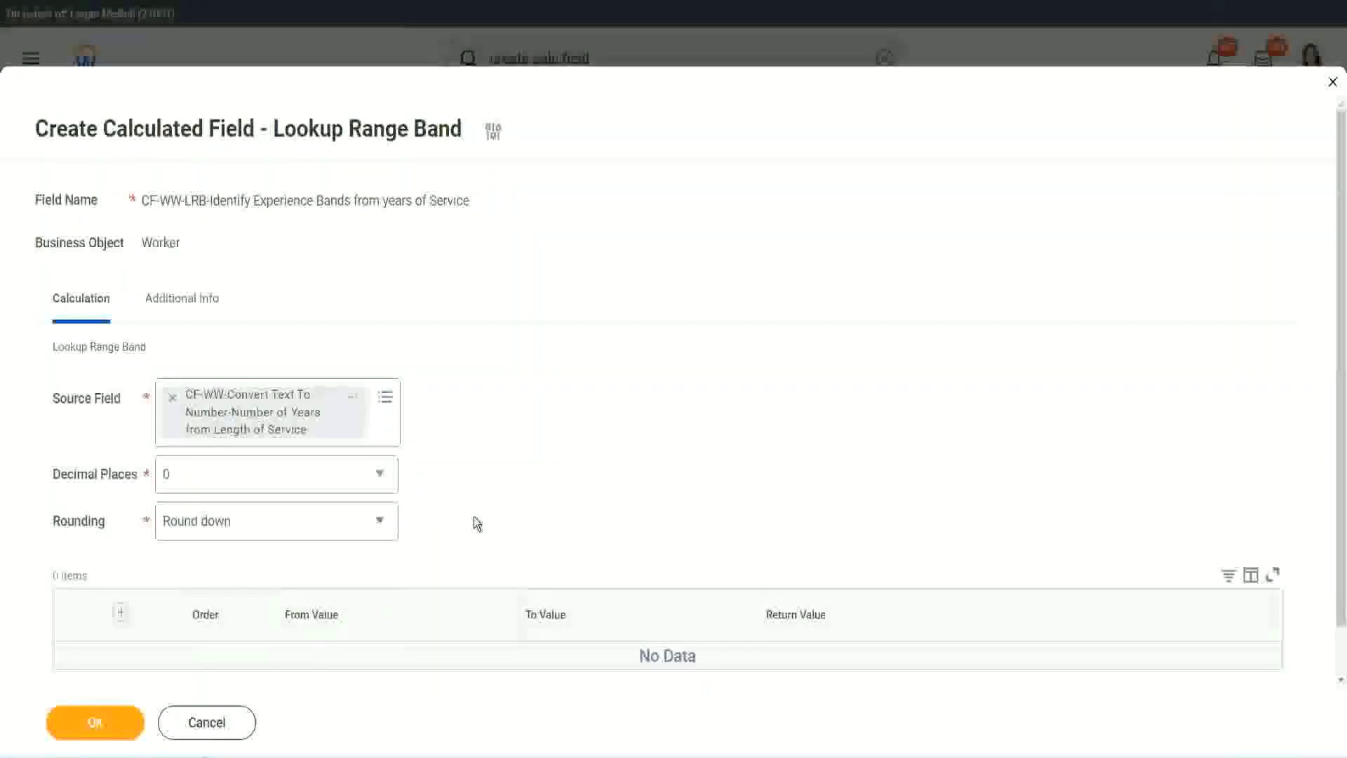
pyautogui.click(230, 526)
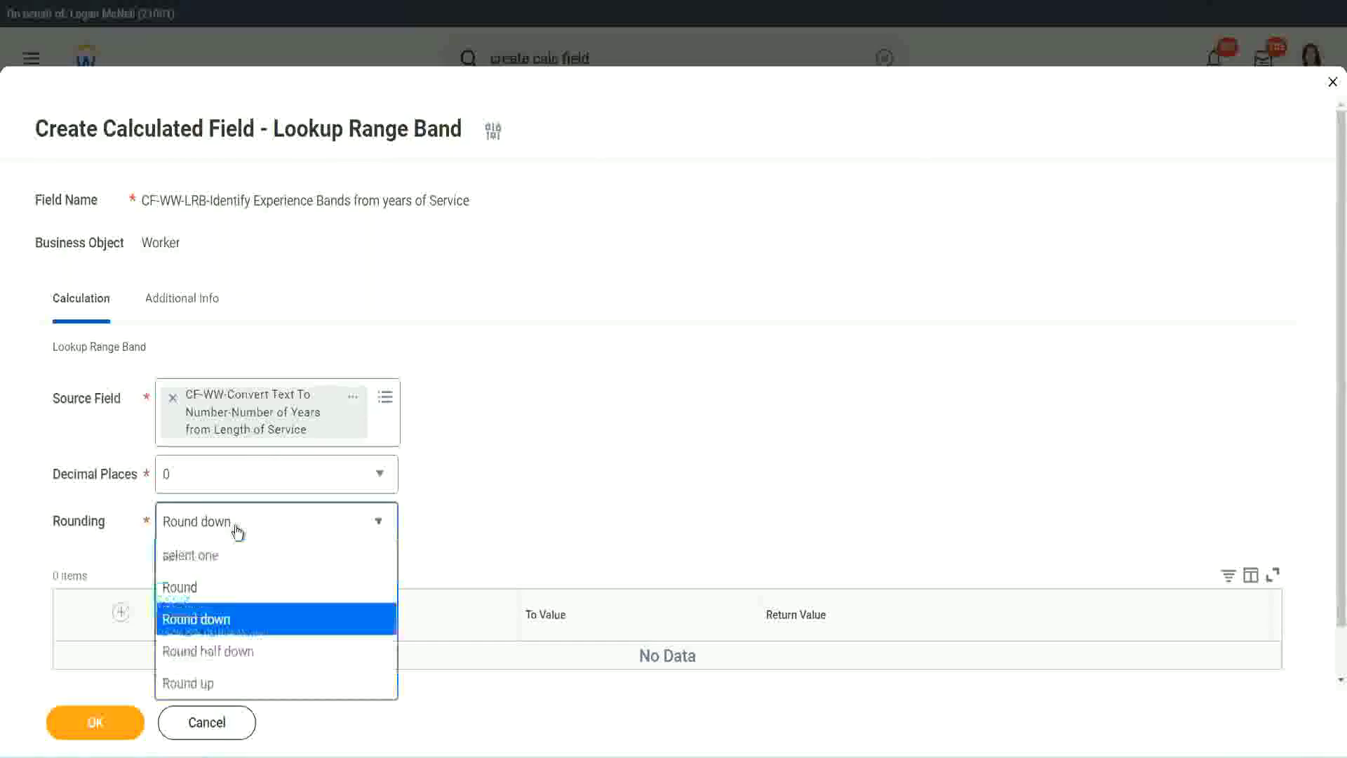
pyautogui.click(224, 590)
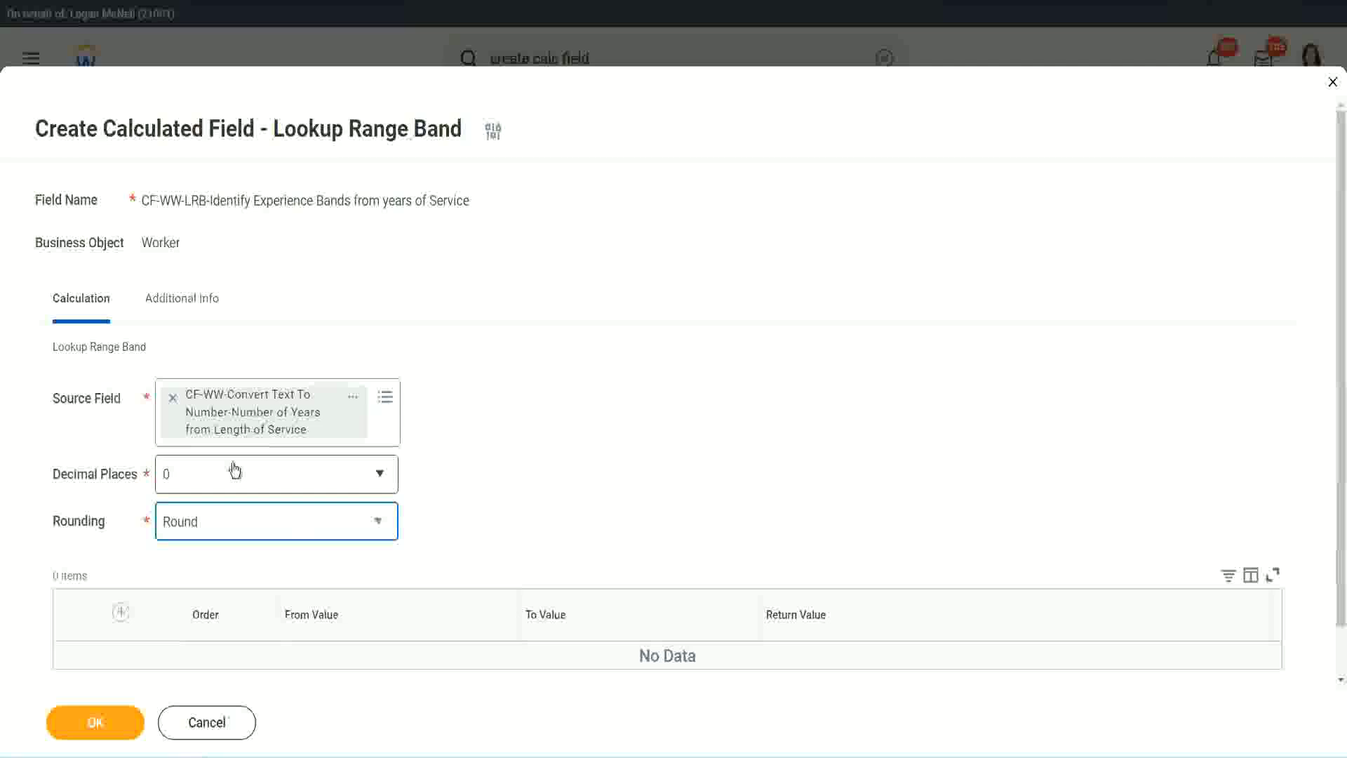
# Add the first range band with From Value 0, To Value 7 and Return Value "Amateur".
pyautogui.click(124, 613)
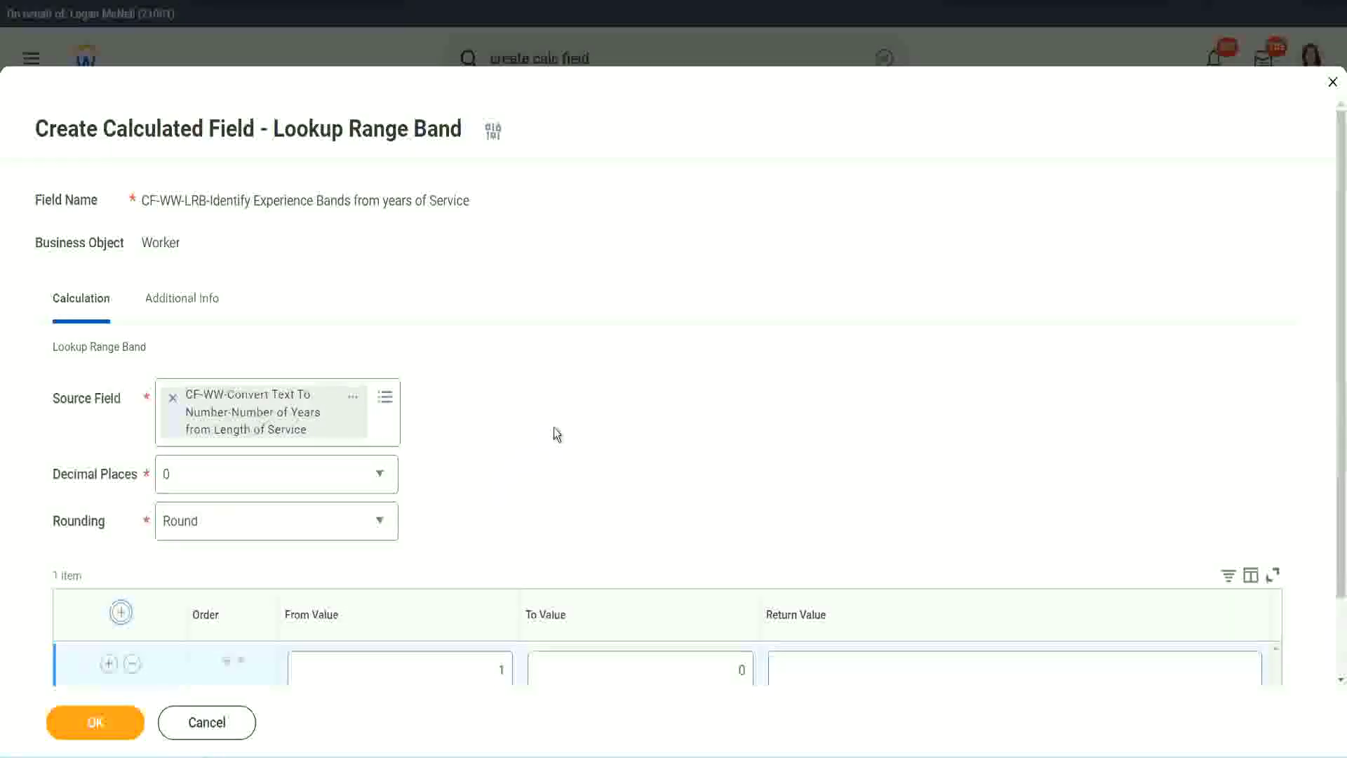
pyautogui.scroll(-3, 563, 431)
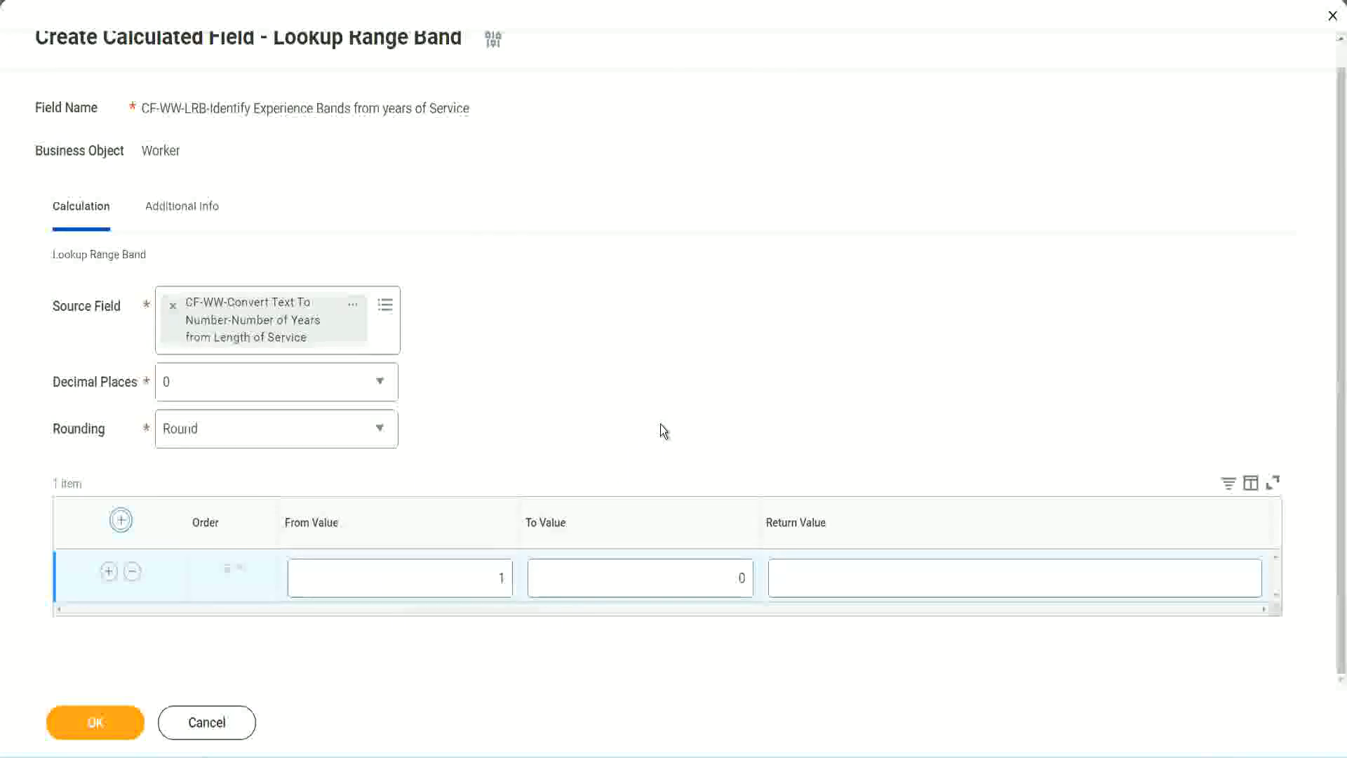
pyautogui.click(491, 583)
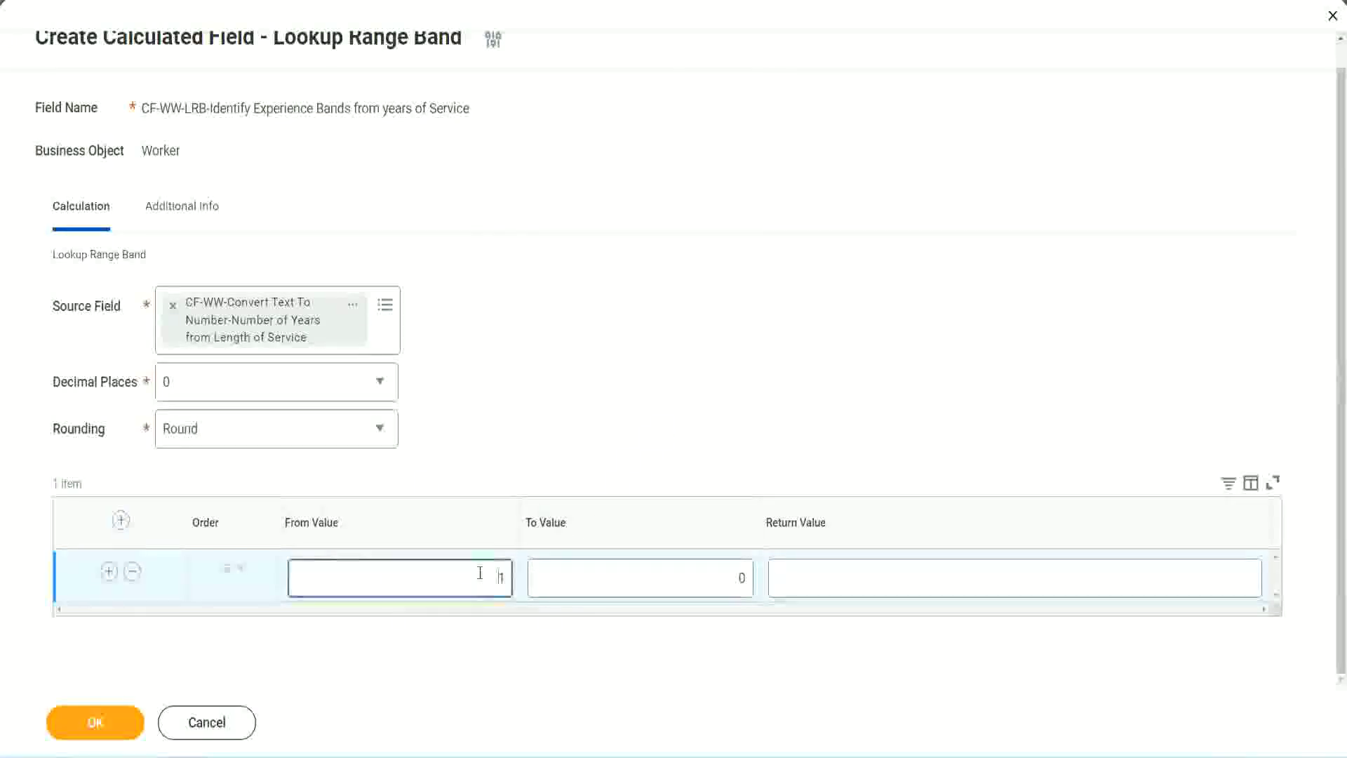
pyautogui.write('0')
pyautogui.press('Tab')
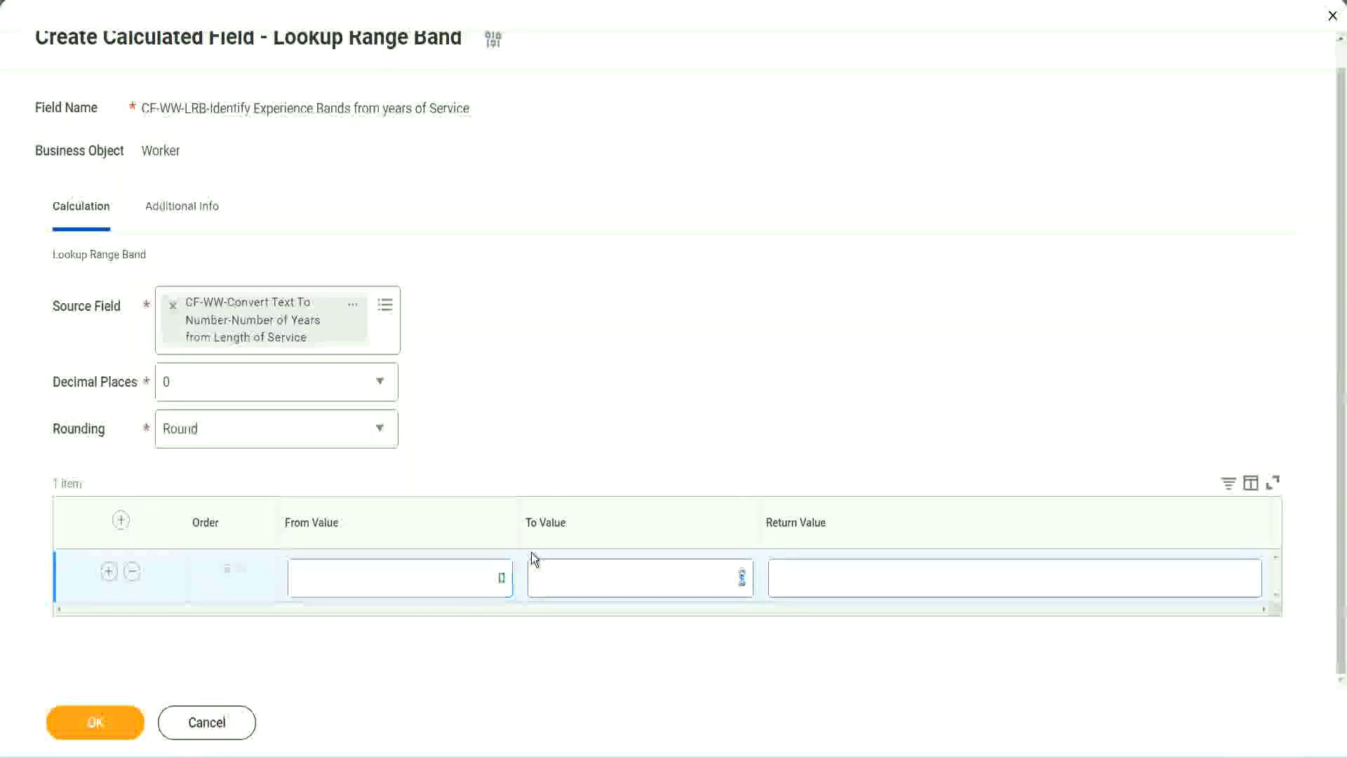
pyautogui.press('BackSpace')
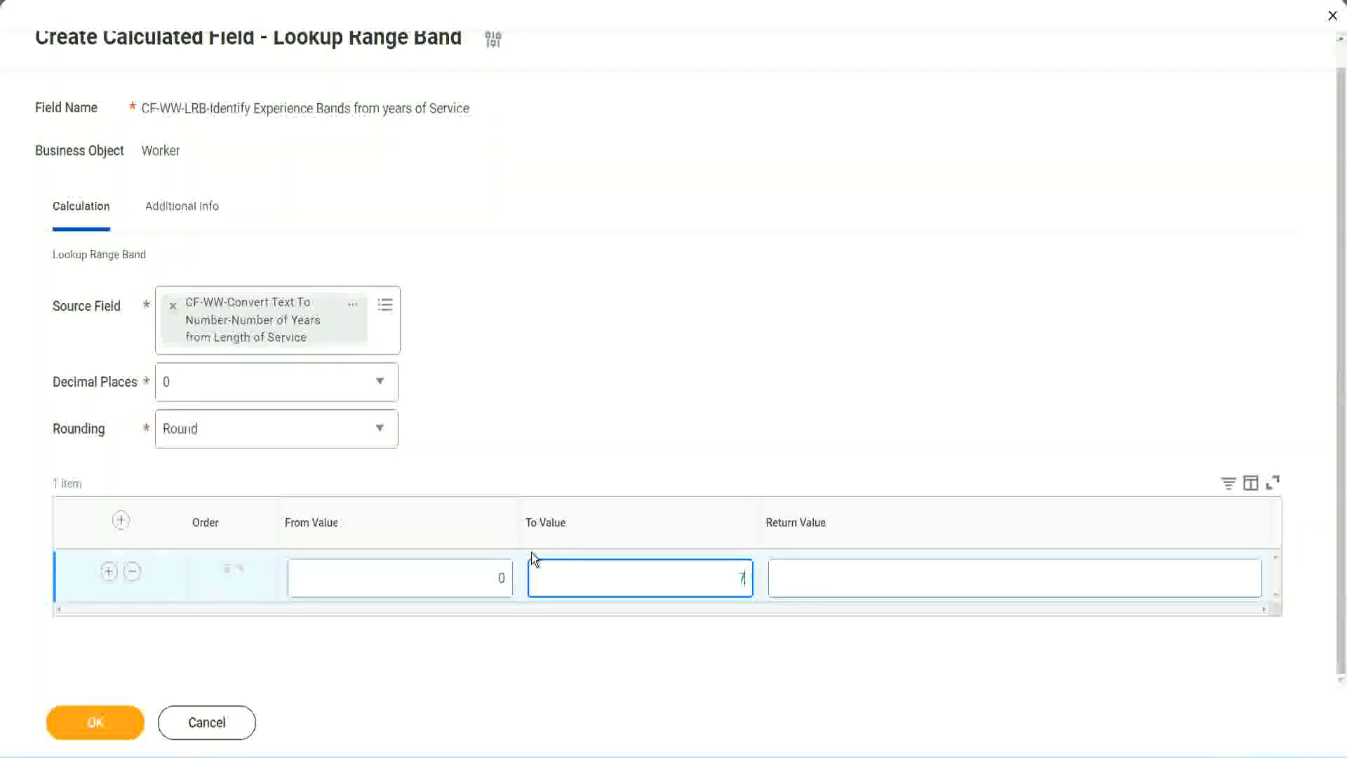
pyautogui.write('7')
pyautogui.press('Tab')
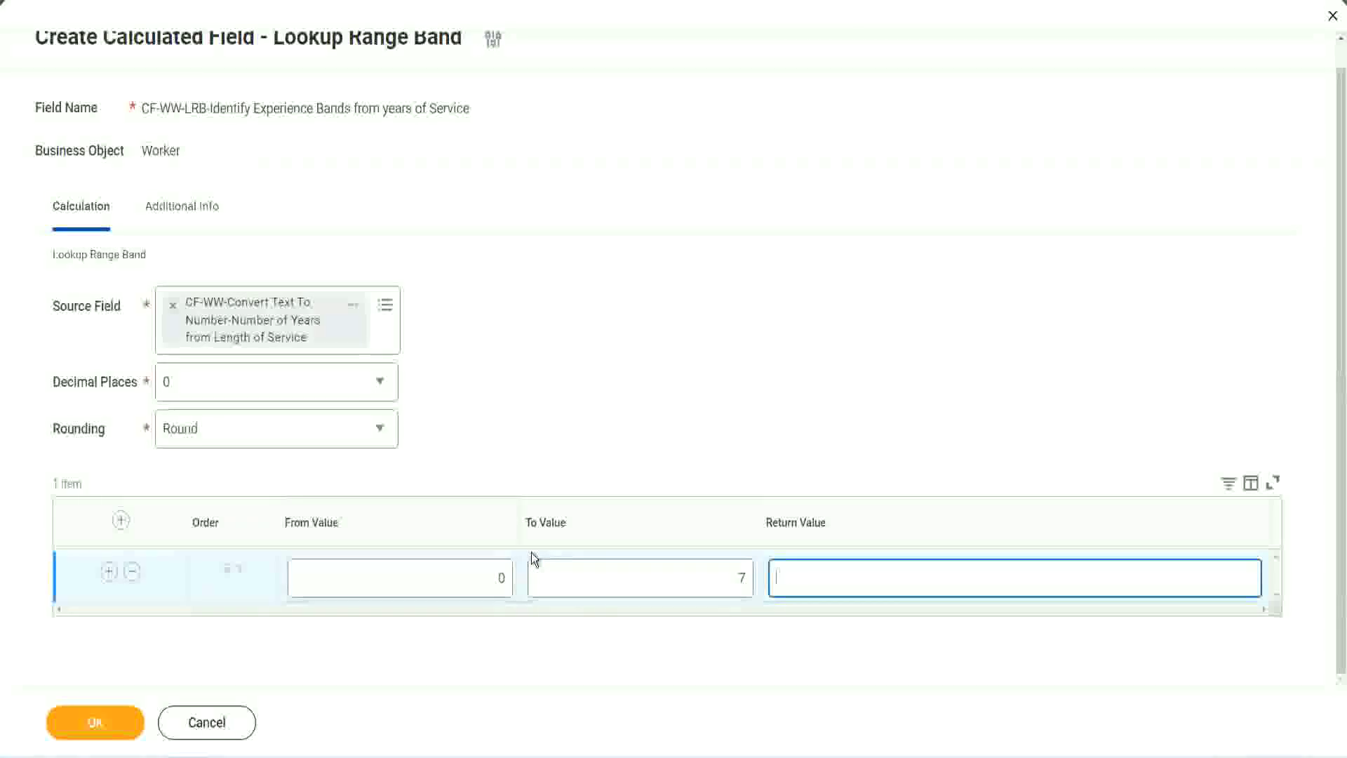
pyautogui.write('Amateur')
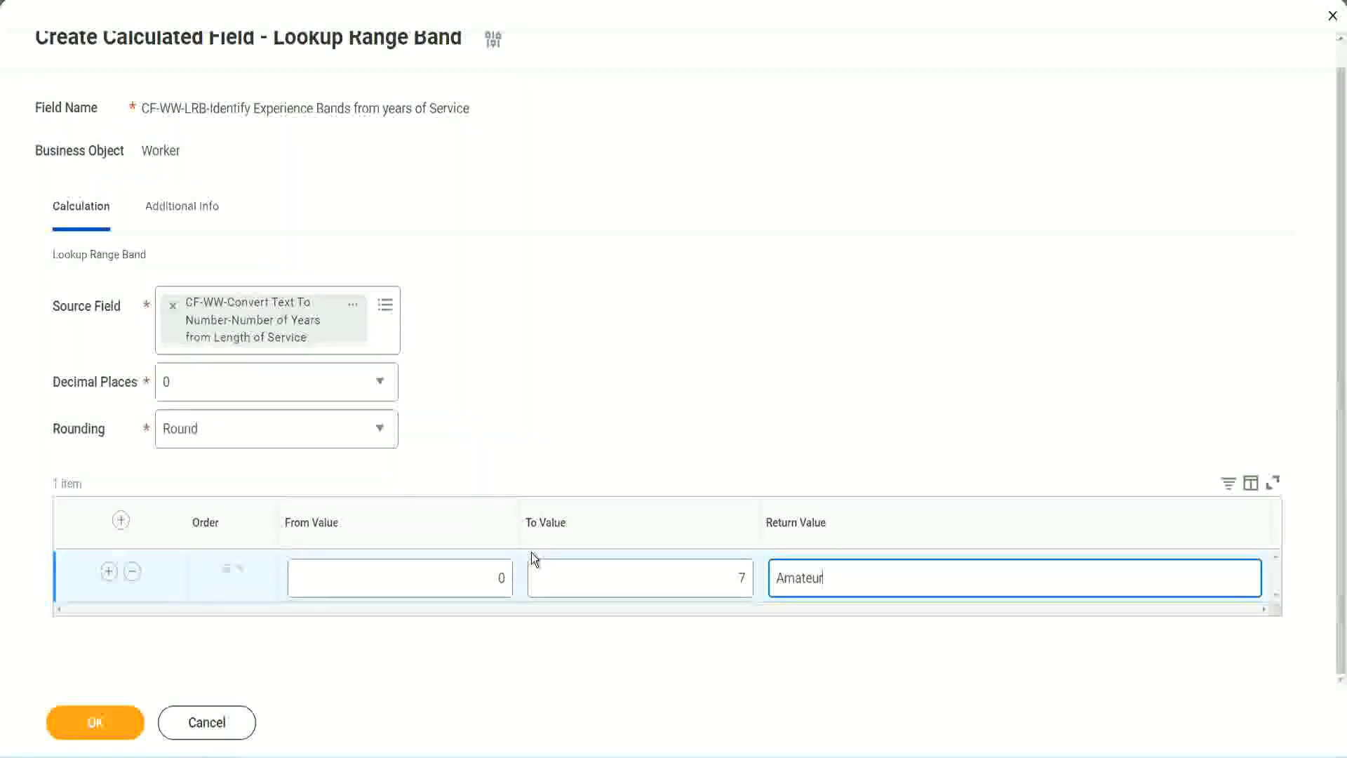
pyautogui.click(466, 580)
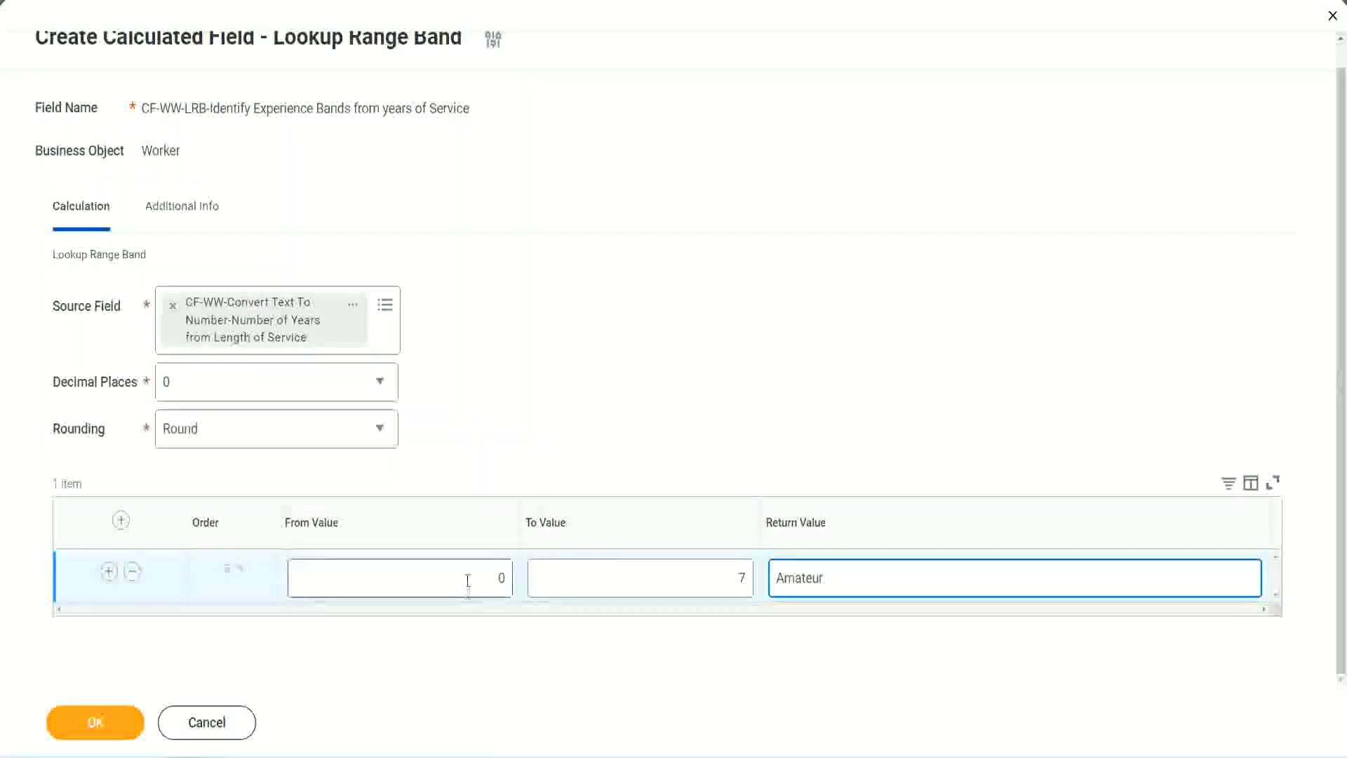
pyautogui.click(713, 562)
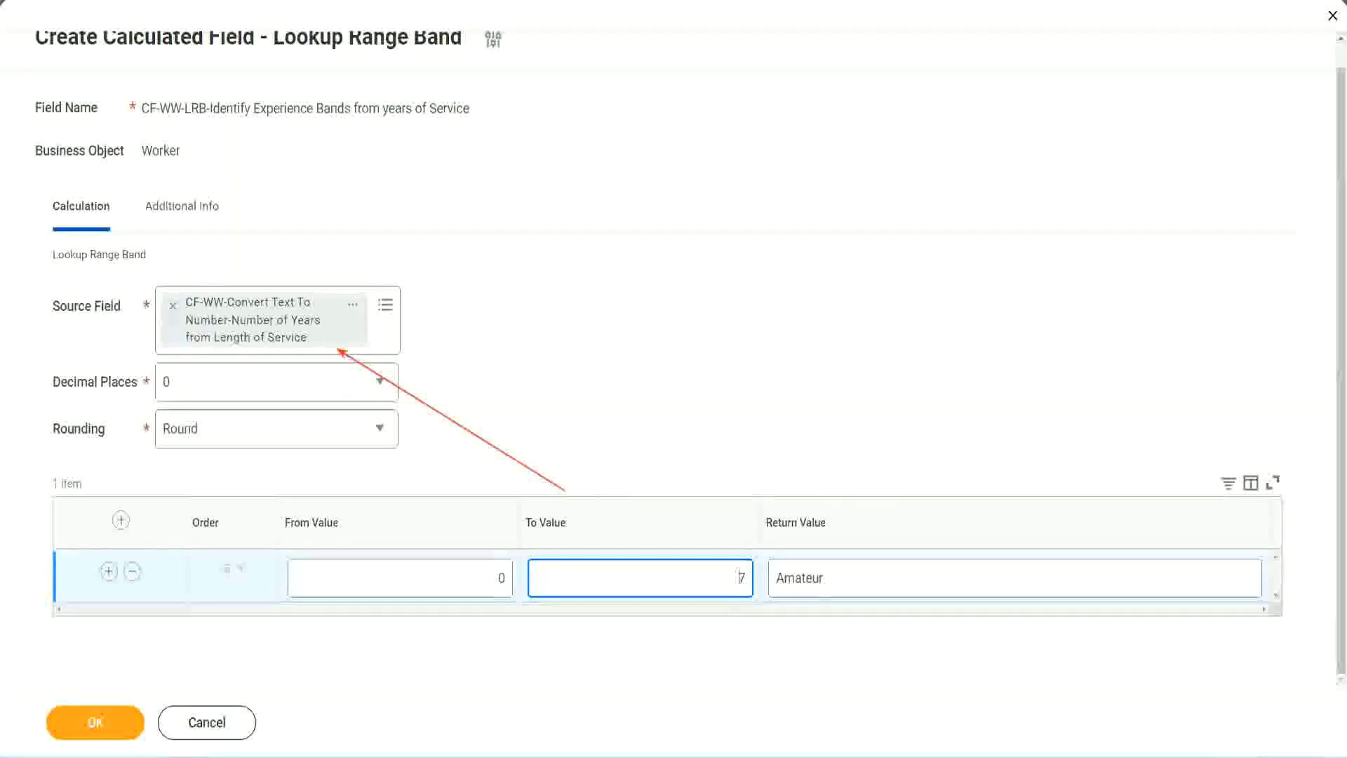
# Add a second range band from 8 to 15 with Return Value "Experienced".
pyautogui.click(109, 571)
pyautogui.doubleClick(501, 630)
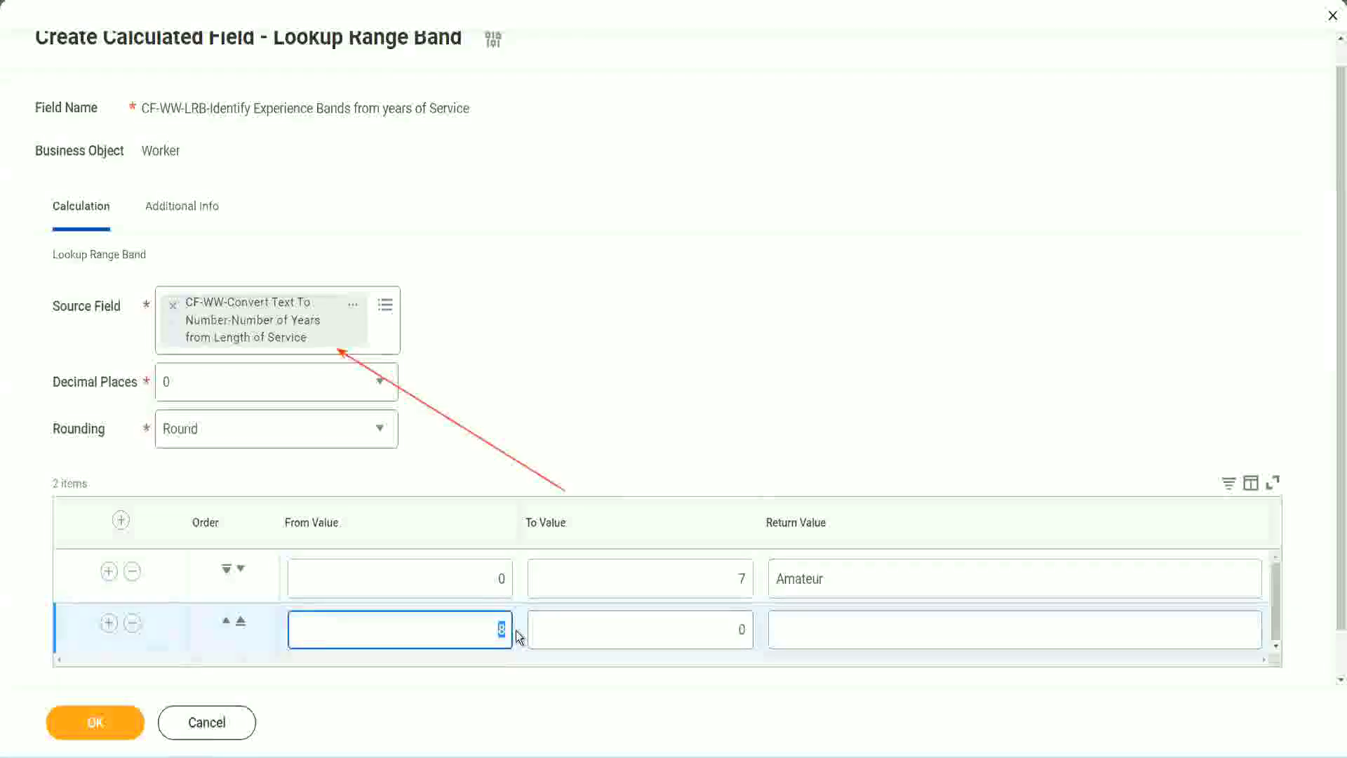
pyautogui.click(483, 583)
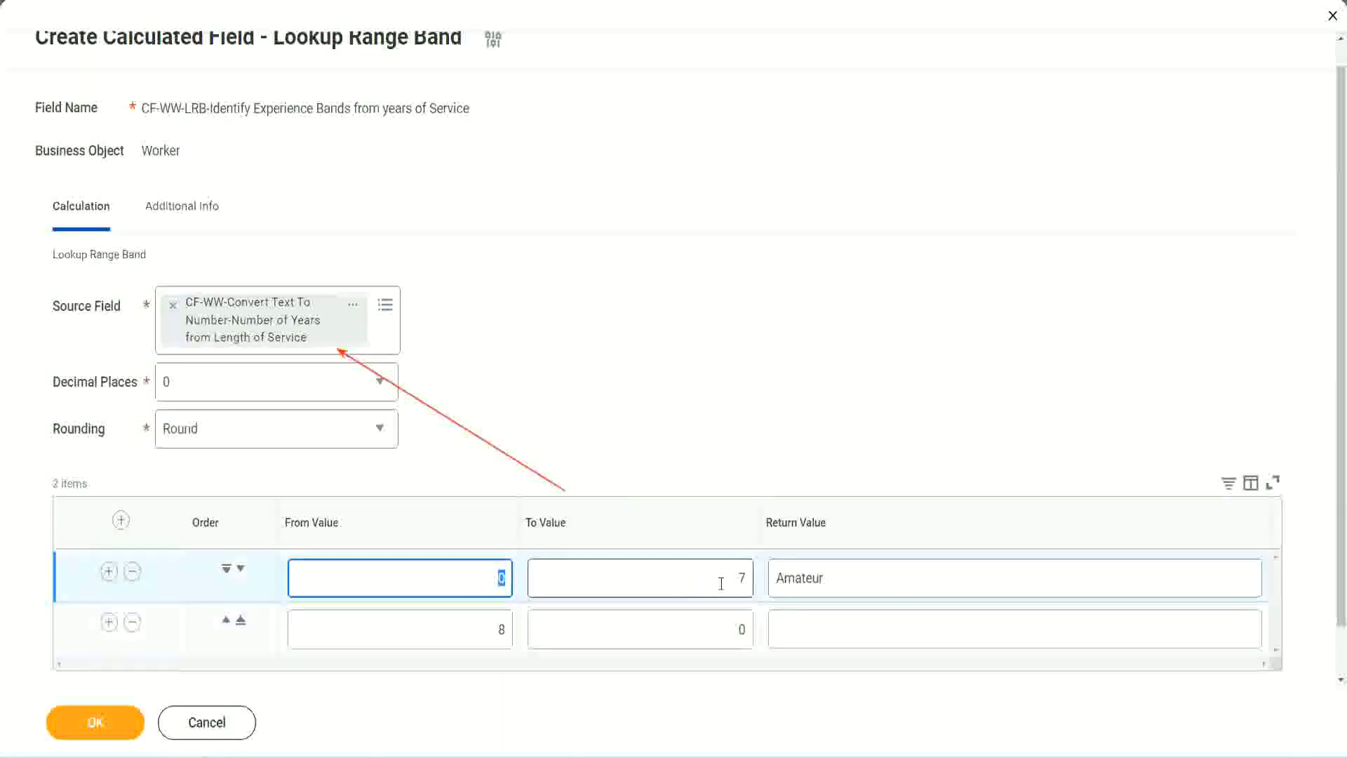
pyautogui.click(732, 583)
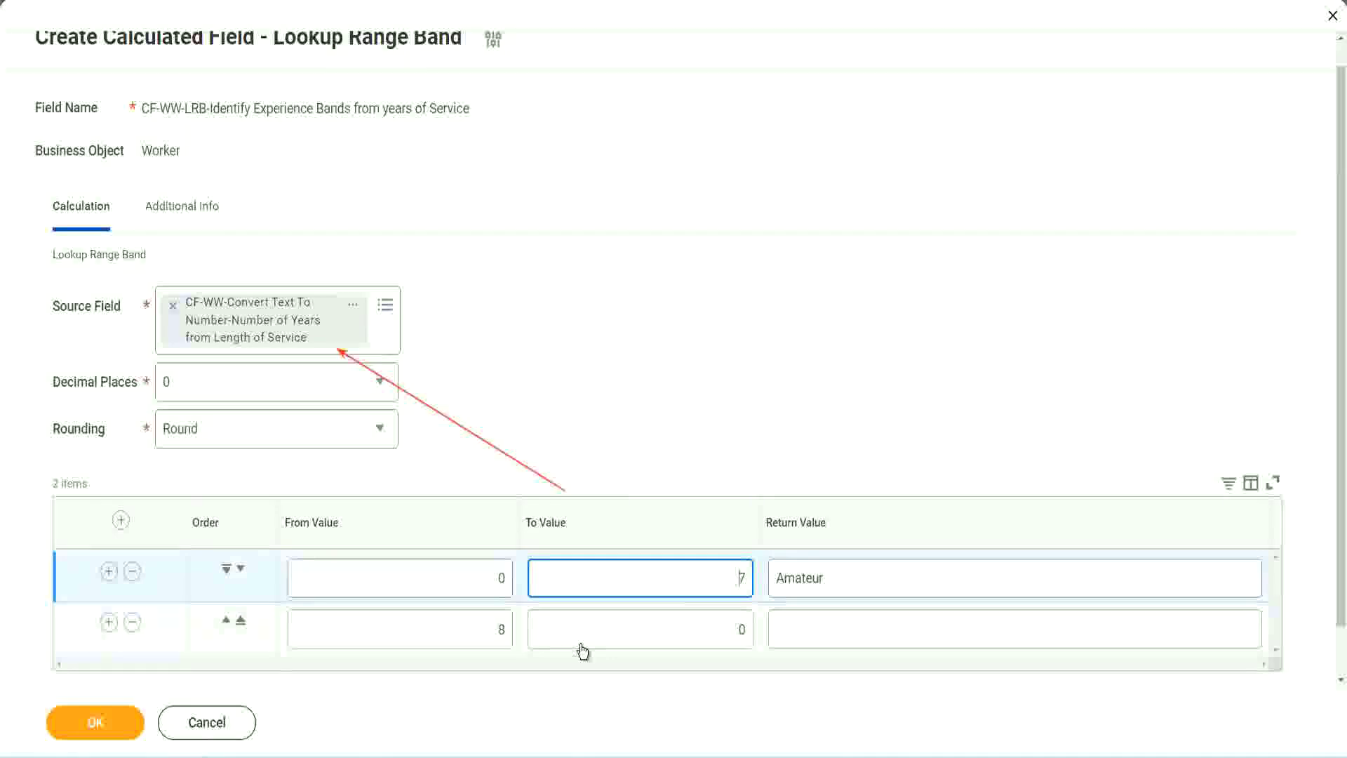
pyautogui.doubleClick(481, 635)
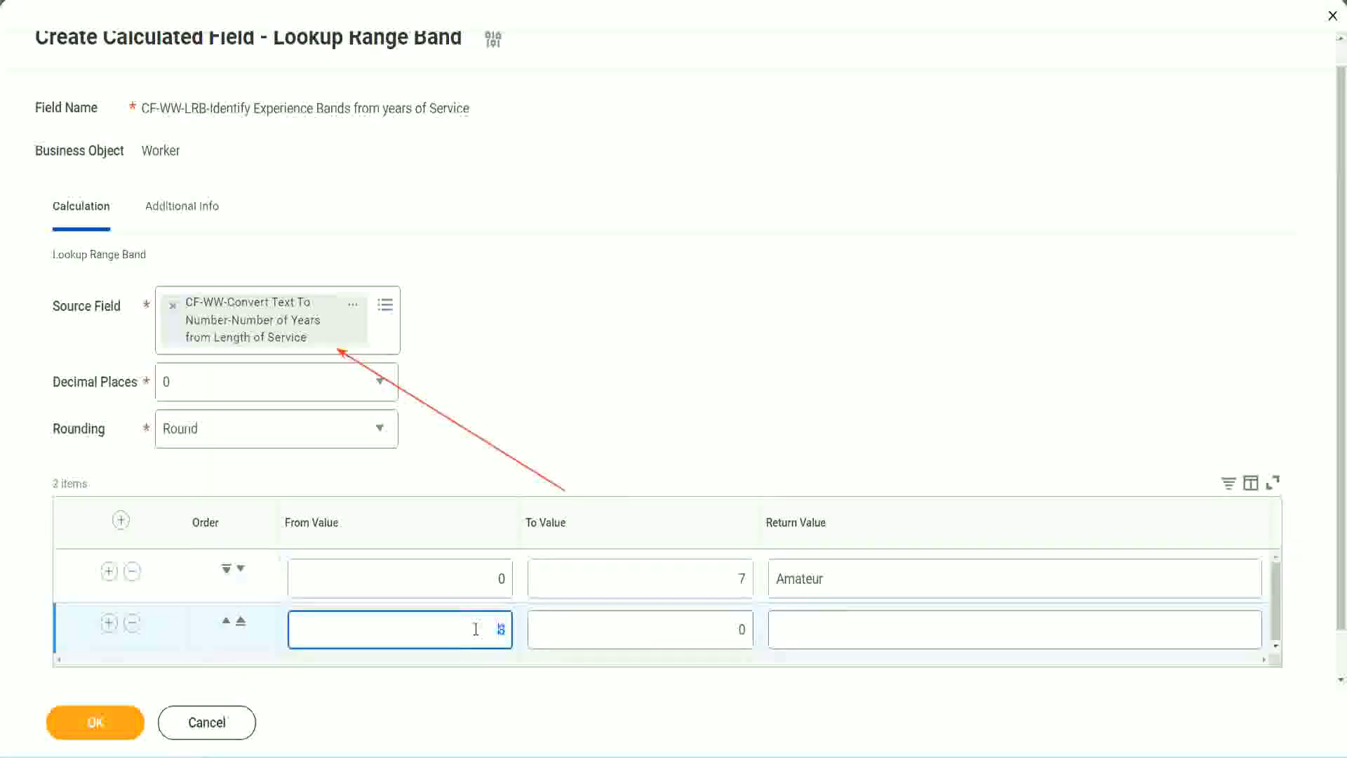
pyautogui.click(476, 629)
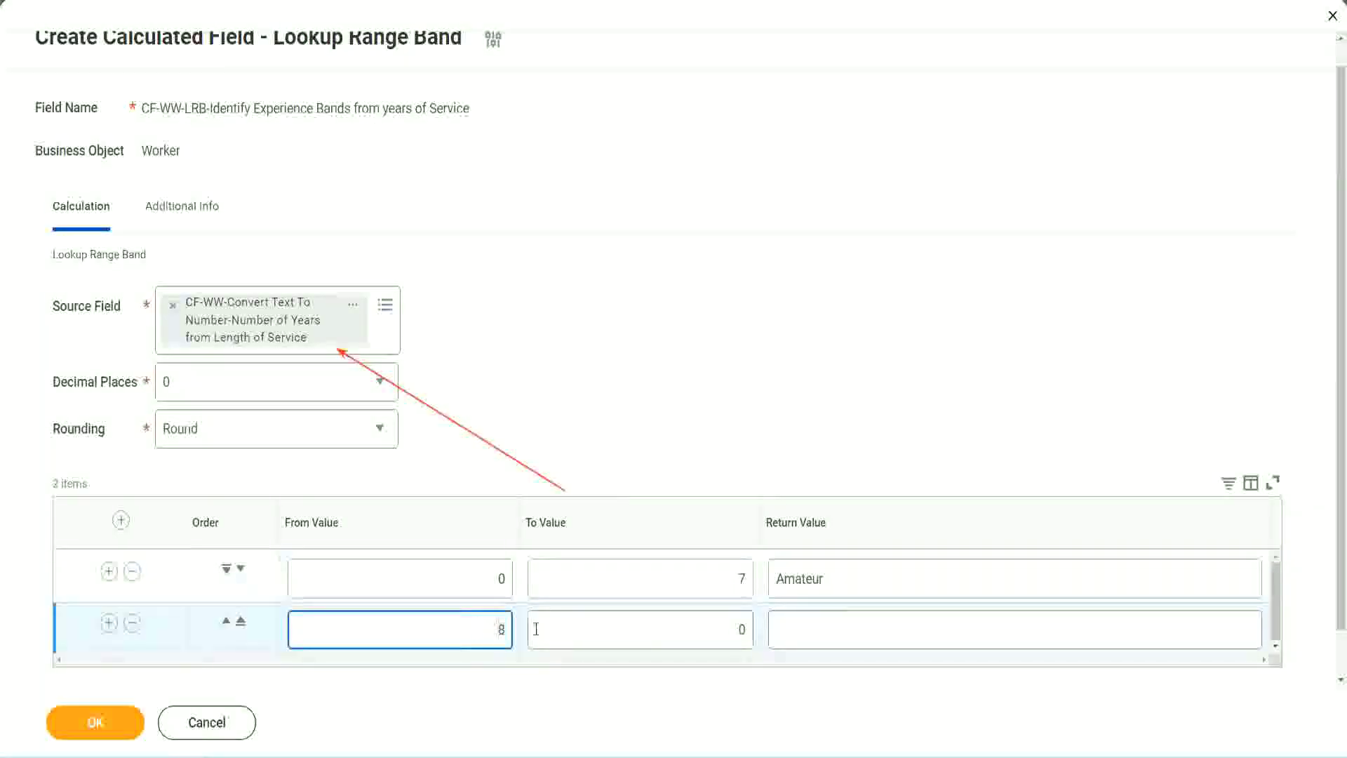
pyautogui.click(729, 630)
pyautogui.press('BackSpace')
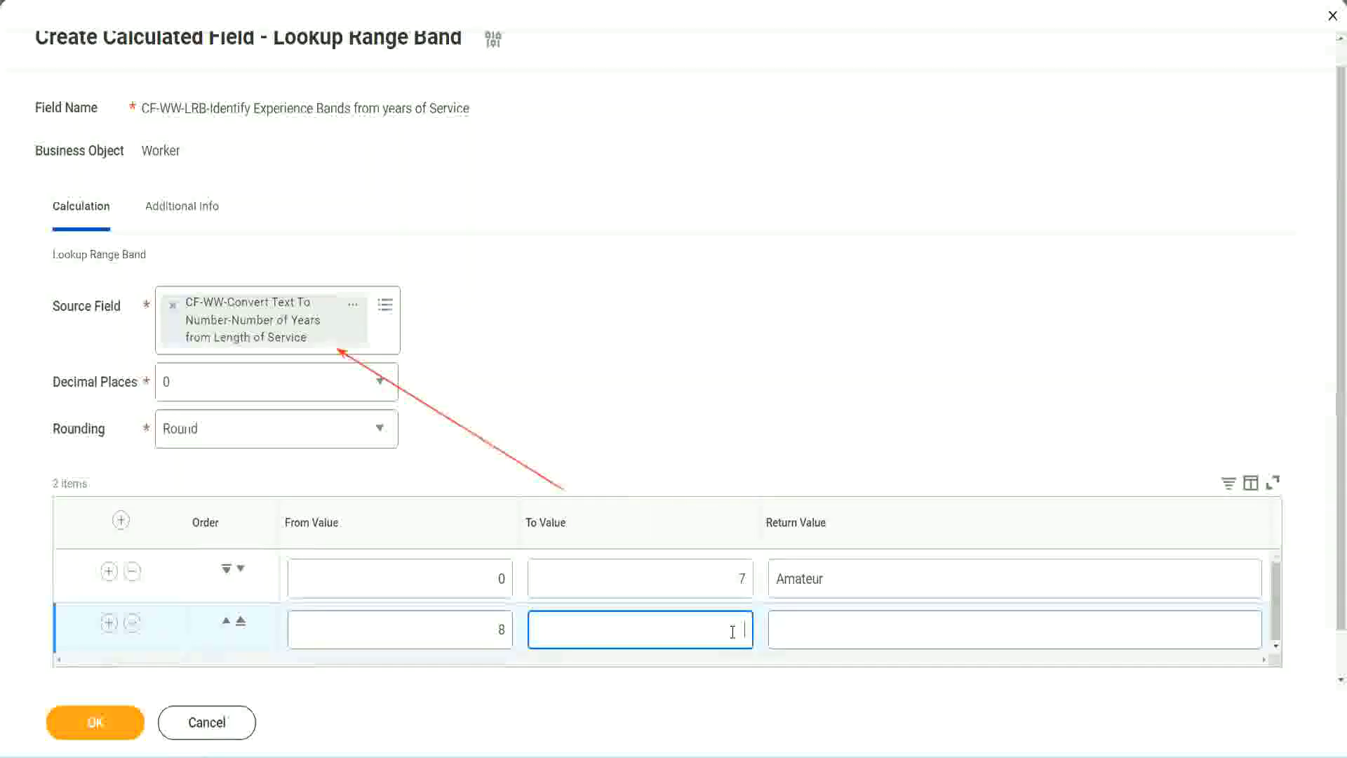
pyautogui.write('15')
pyautogui.click(830, 626)
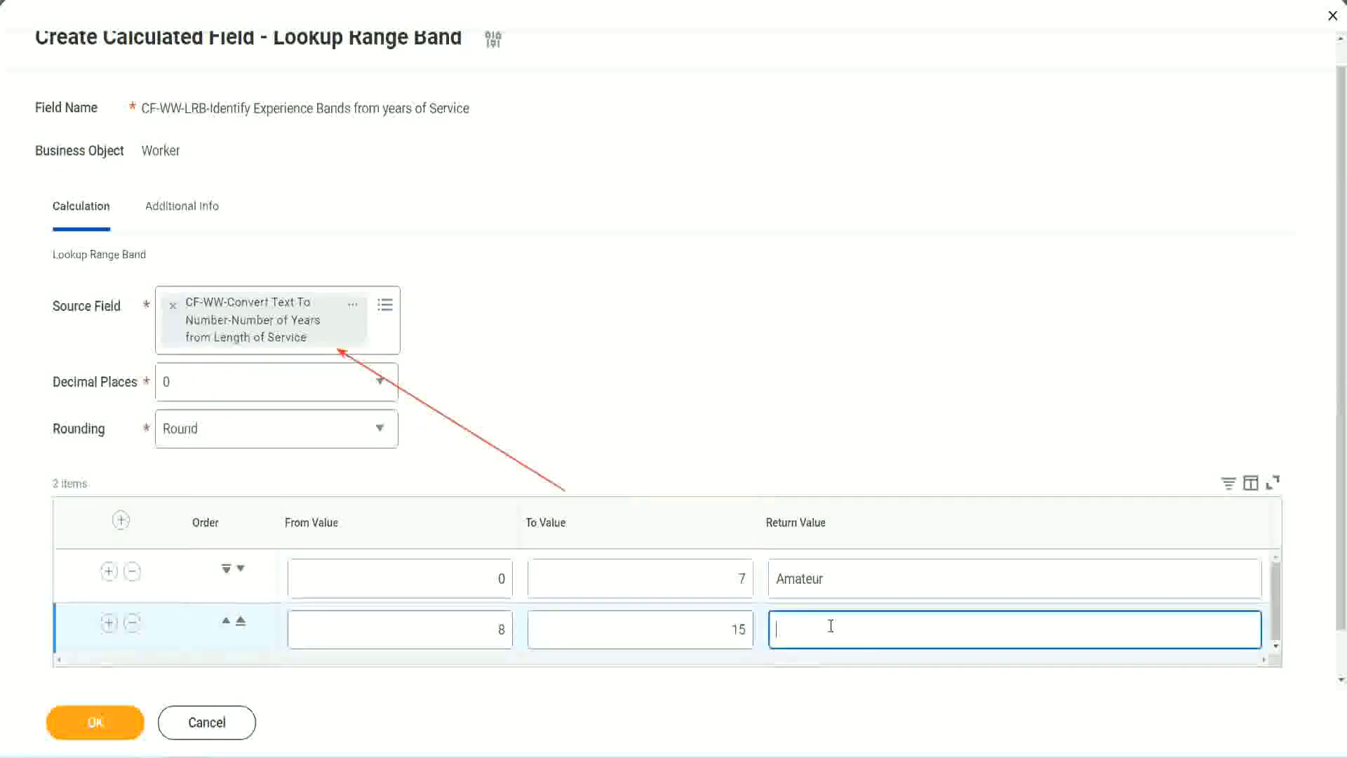
pyautogui.write('Experienced')
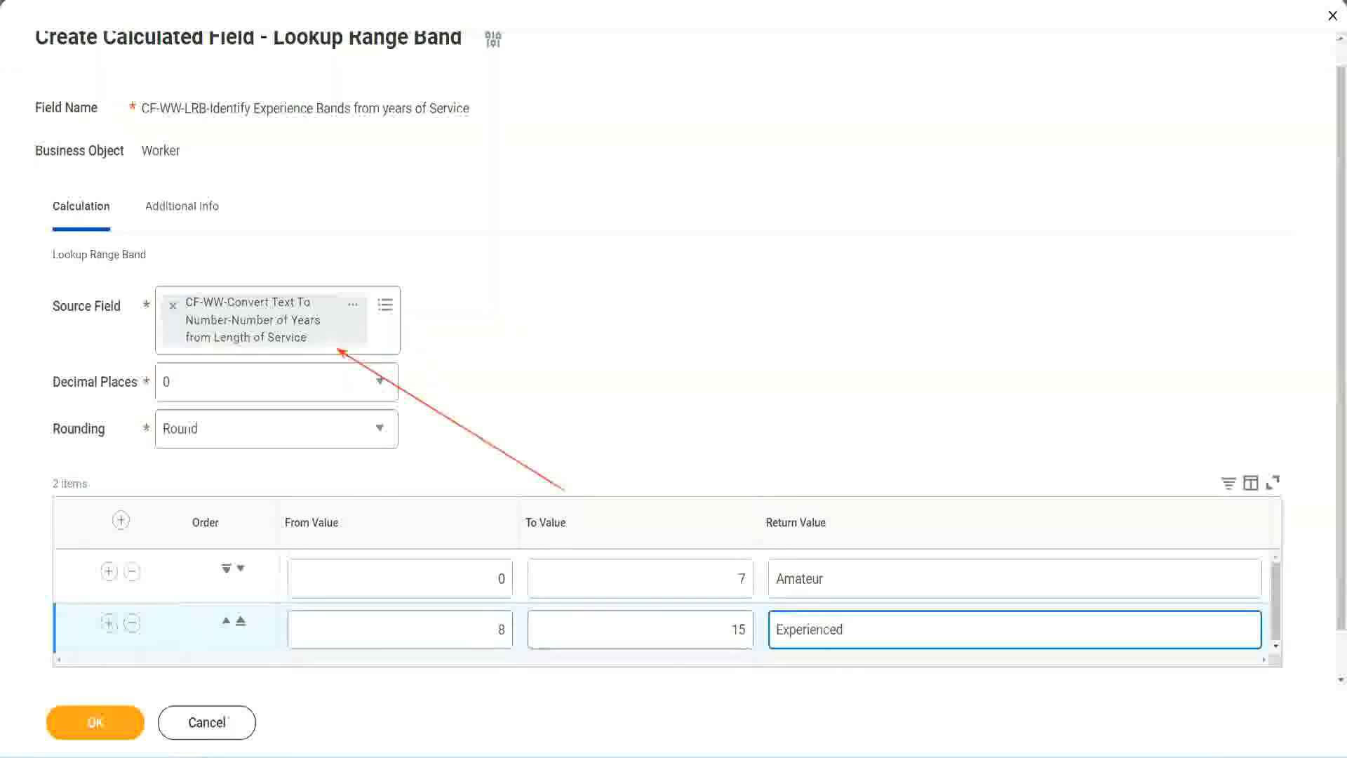
# Add a third range band from 16 to 30 with Return Value "Senior".
pyautogui.click(109, 623)
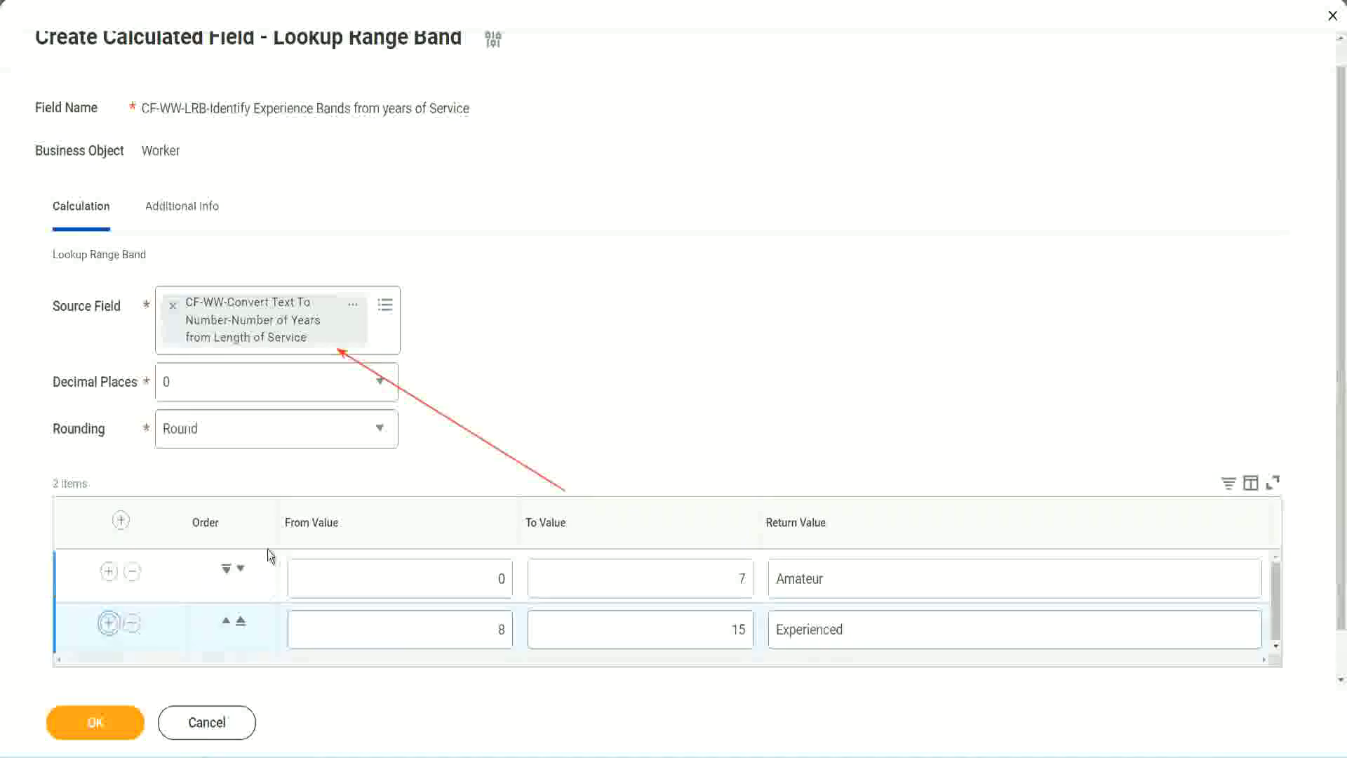
pyautogui.scroll(-2, 519, 407)
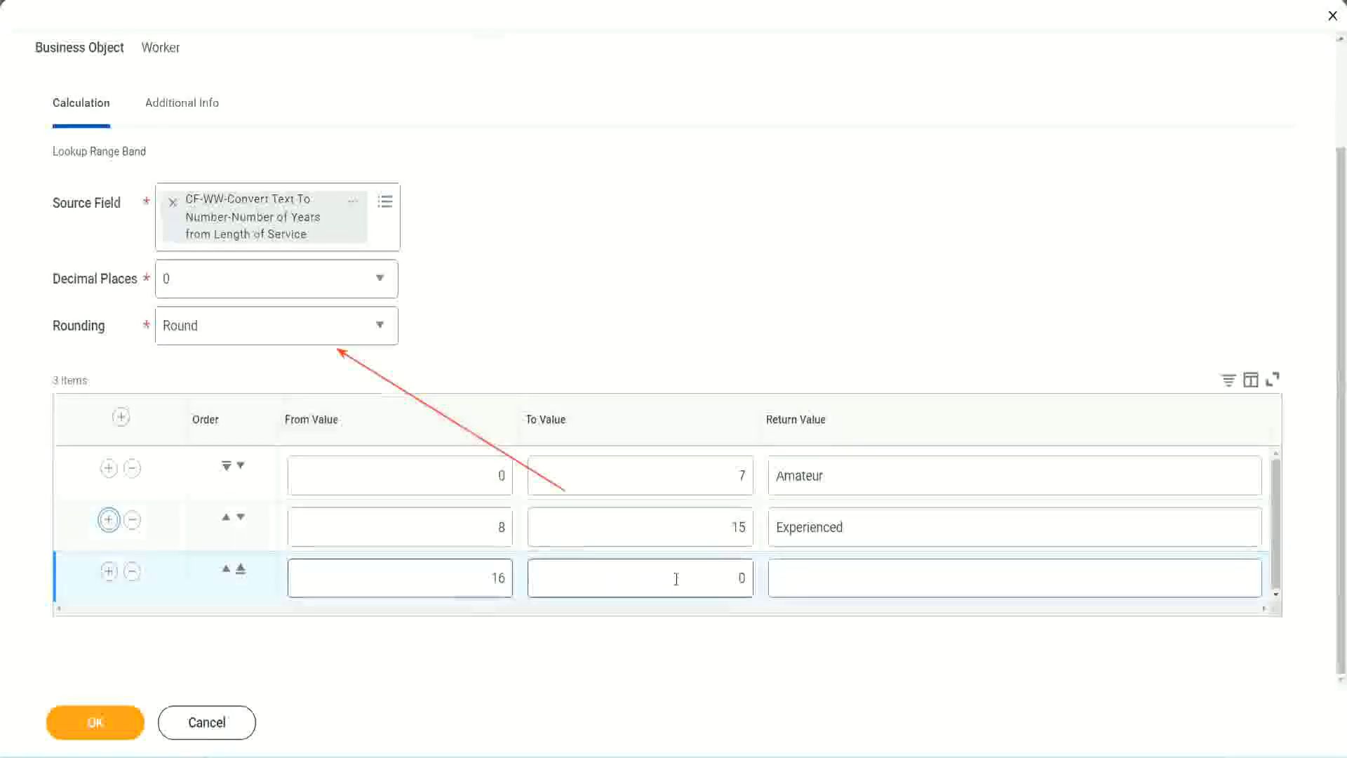
pyautogui.click(715, 576)
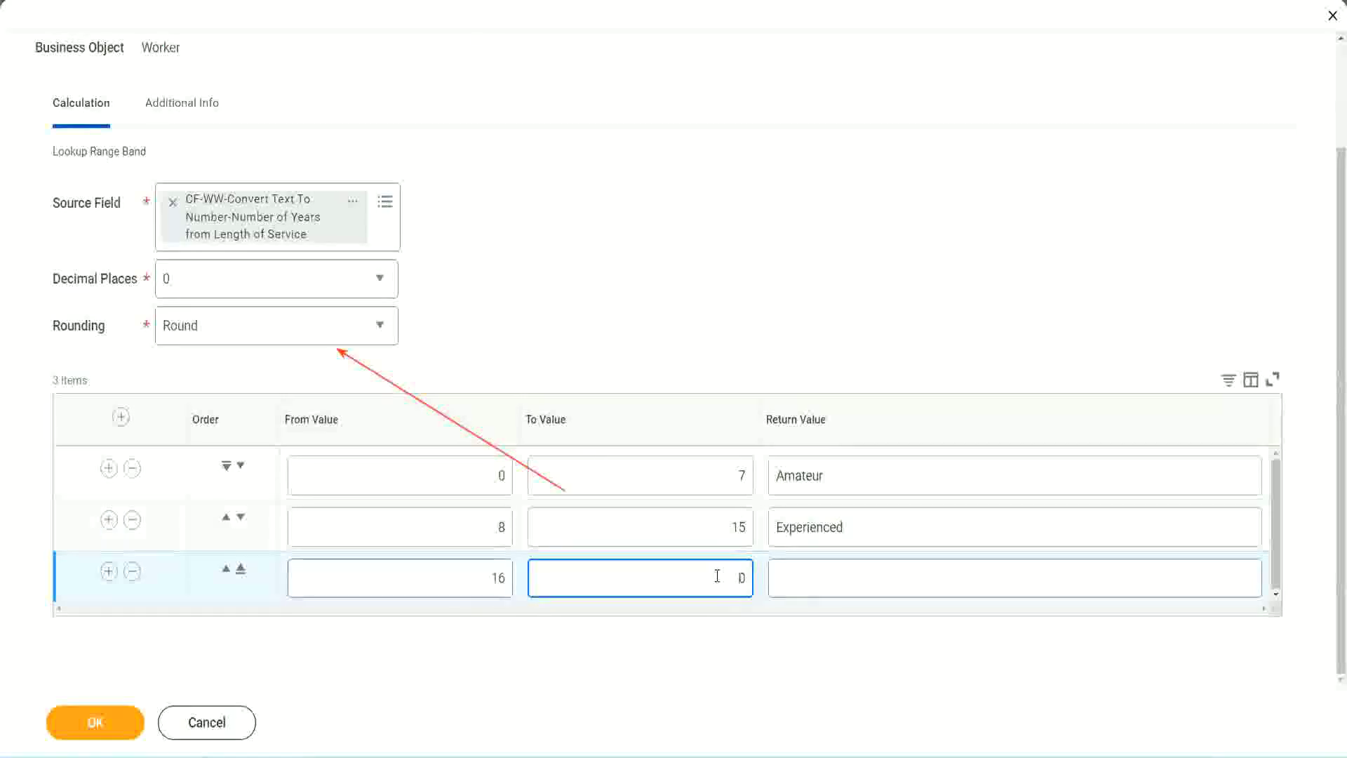
pyautogui.write('3')
pyautogui.press('Tab')
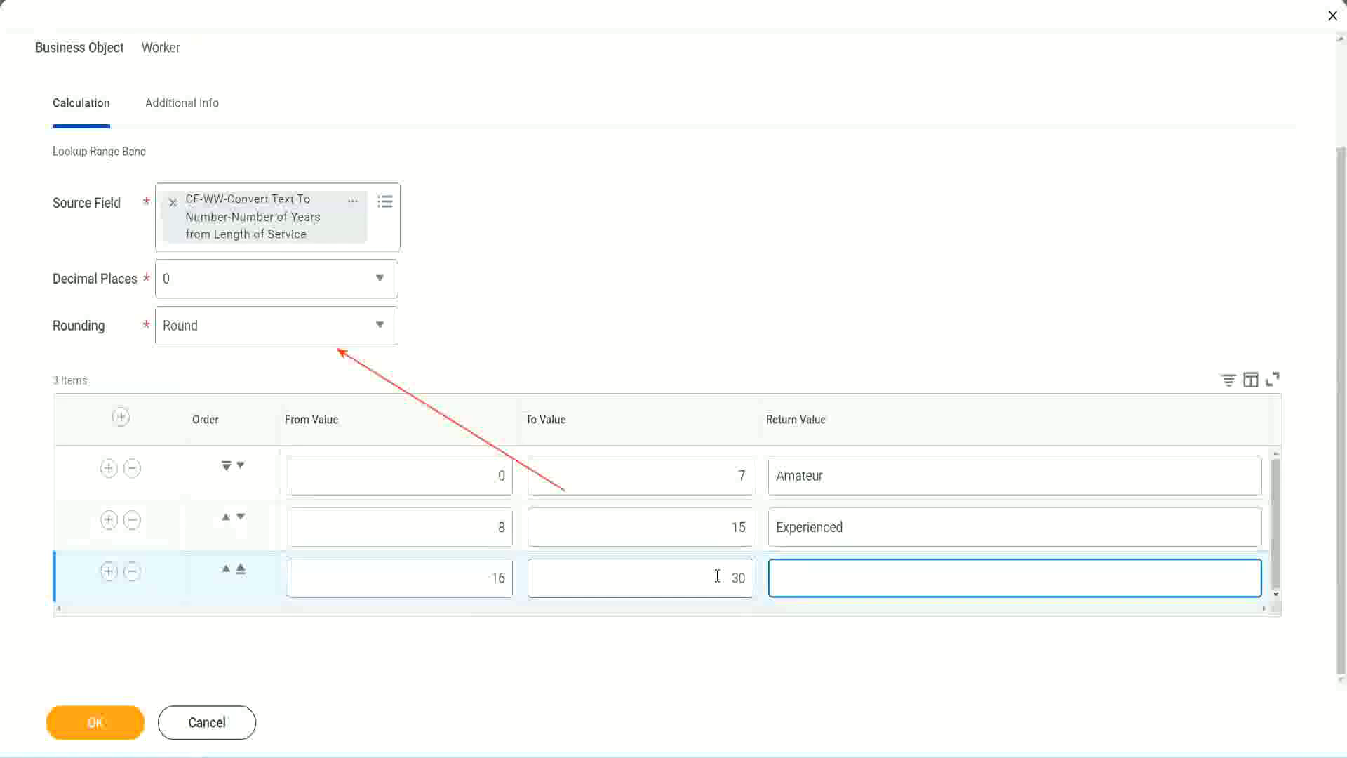
pyautogui.write('L')
pyautogui.write('Senior')
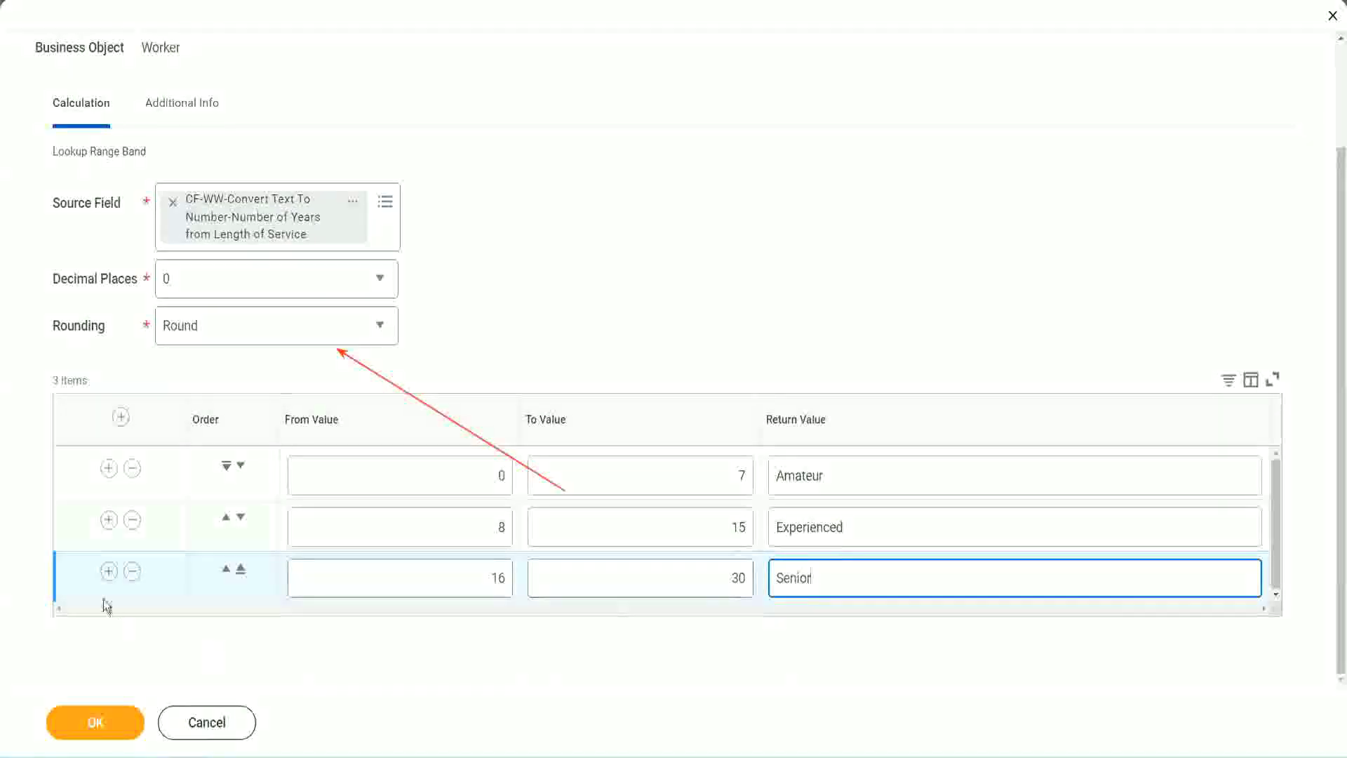
# Add a fourth range band from 31 to 1000 with Return Value "Legend".
pyautogui.click(109, 570)
pyautogui.scroll(-1, 254, 533)
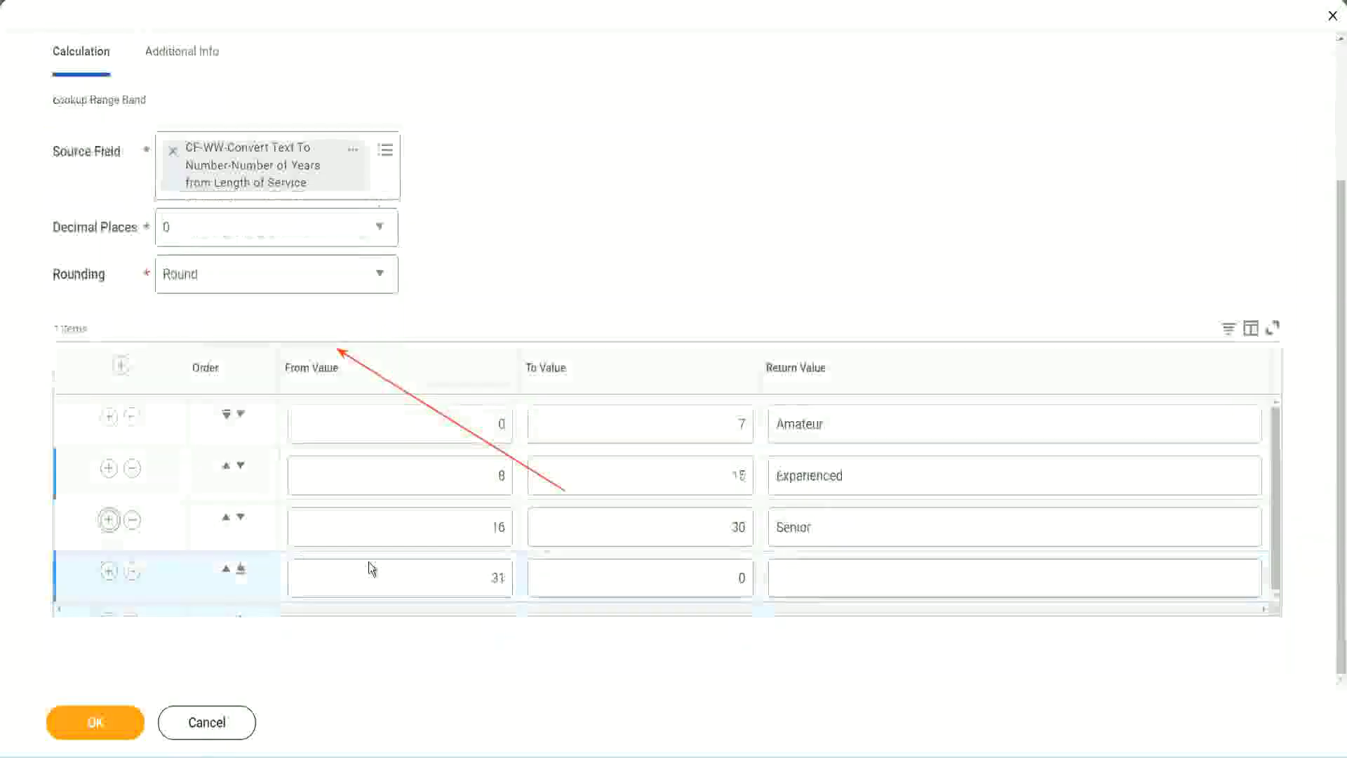
pyautogui.click(507, 572)
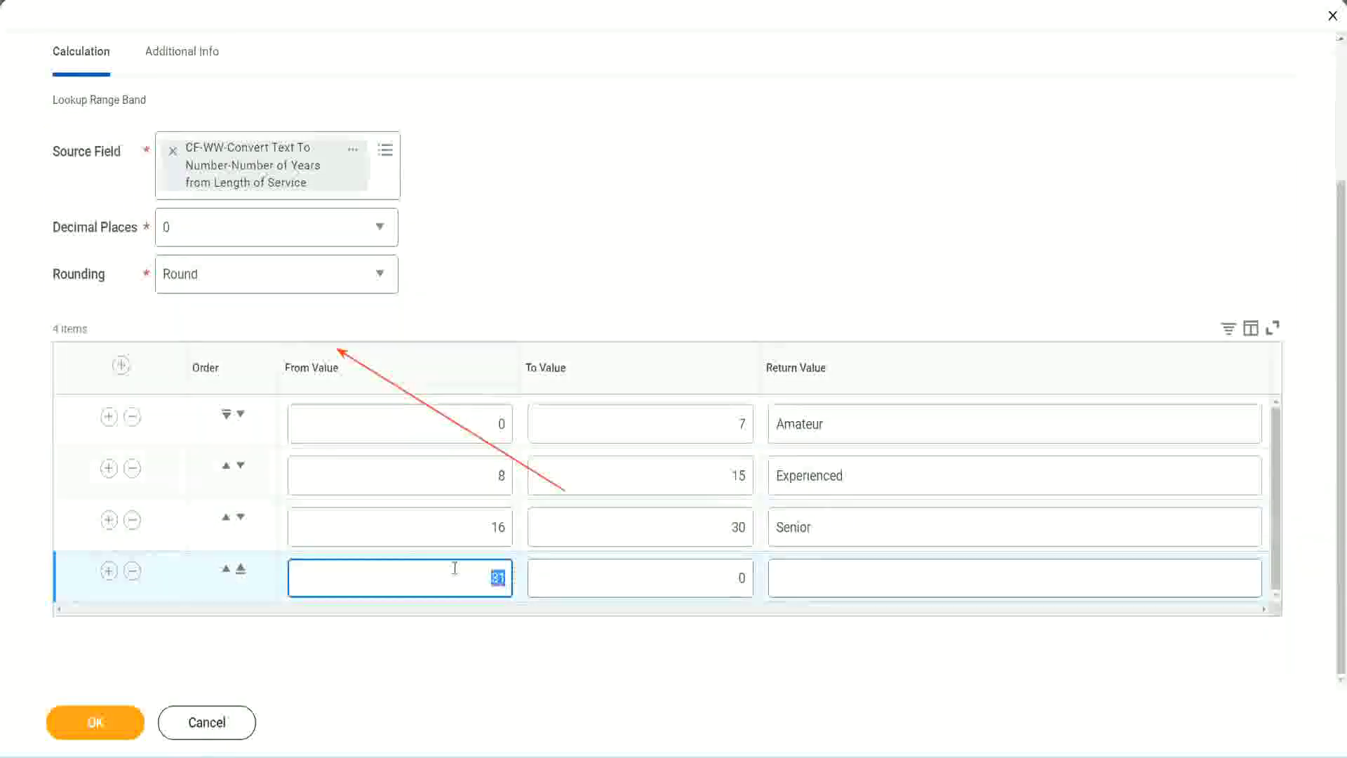
pyautogui.click(725, 578)
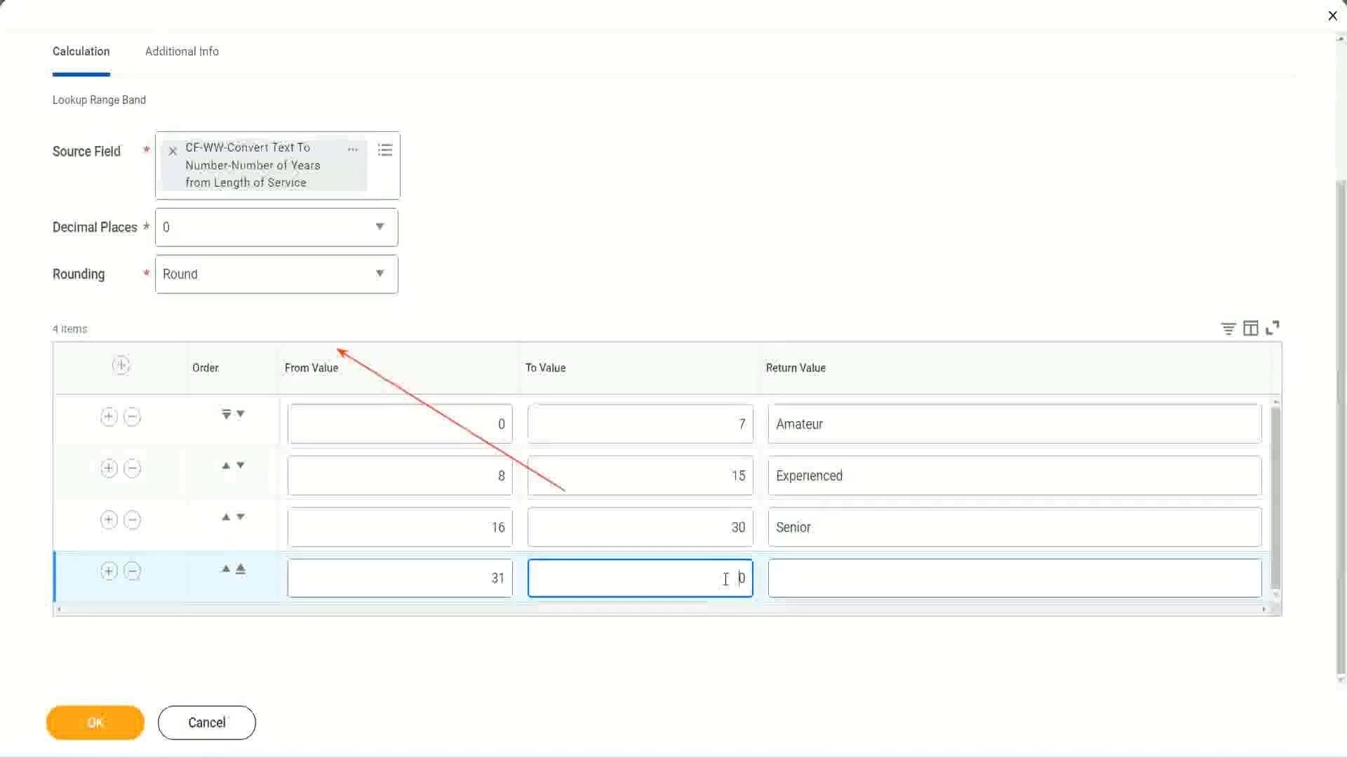
pyautogui.write('1000')
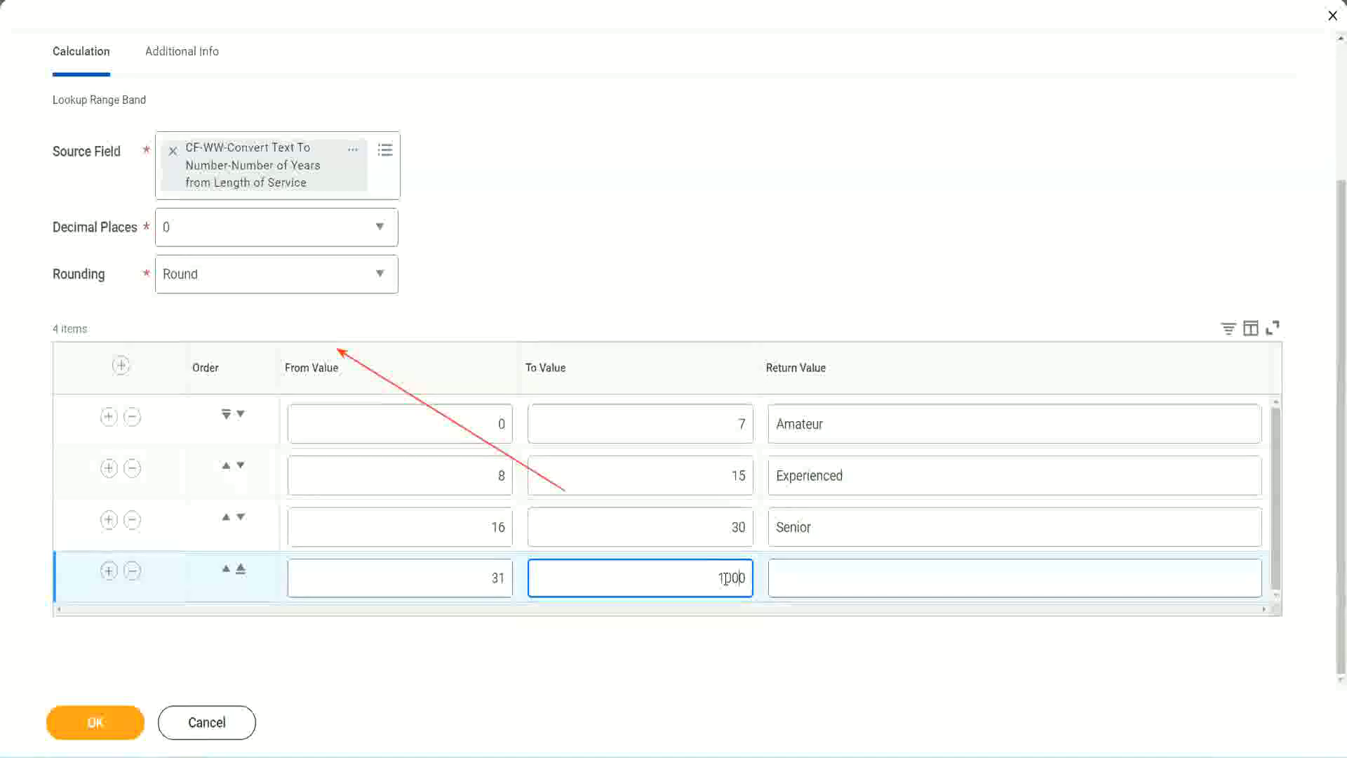
pyautogui.click(761, 570)
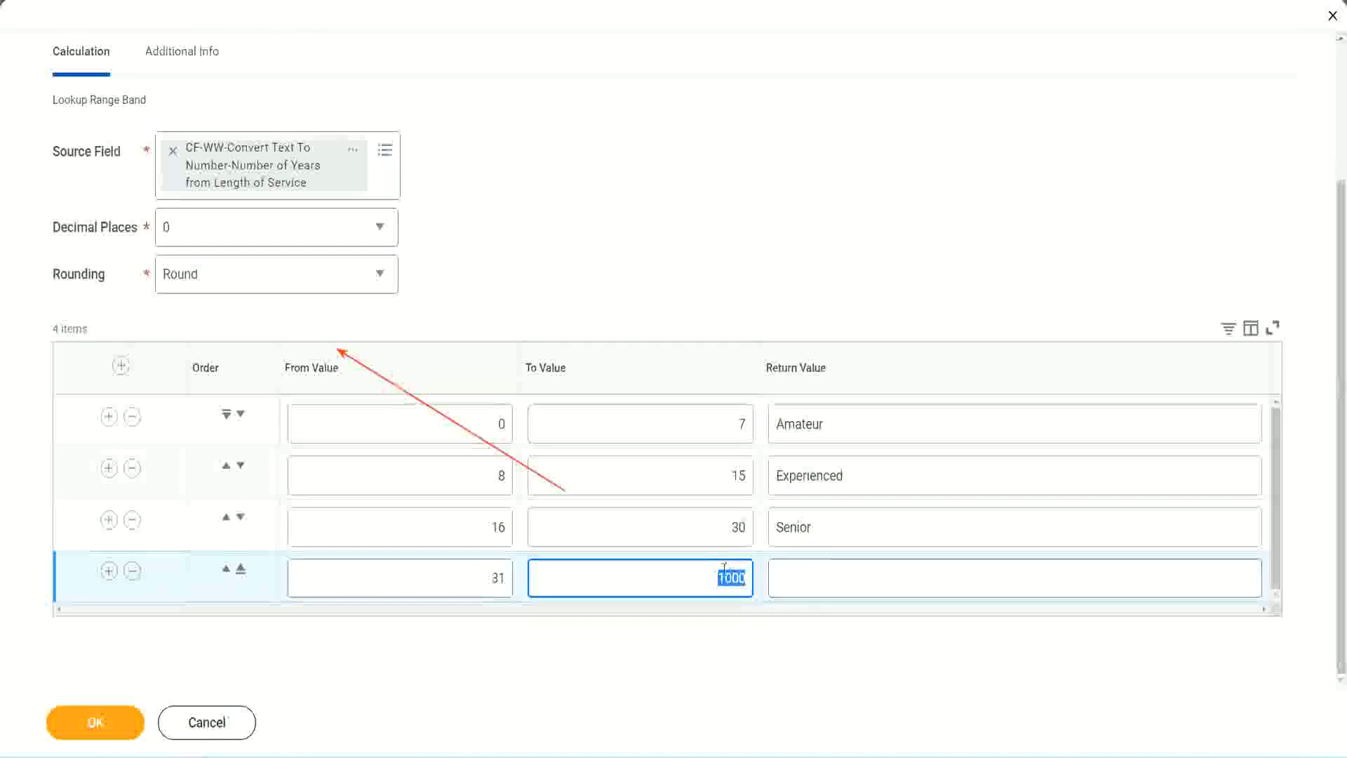
pyautogui.moveTo(708, 572); pyautogui.dragTo(755, 573)
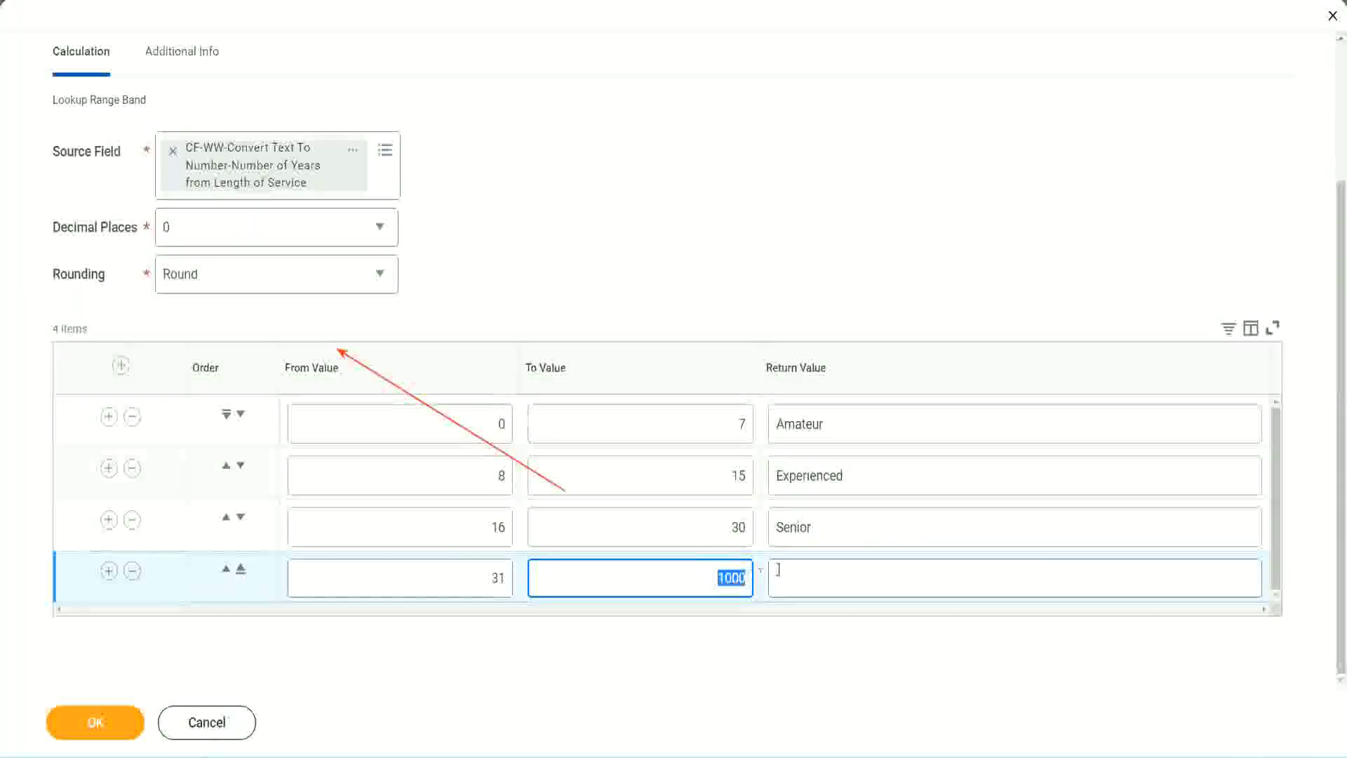
pyautogui.click(840, 577)
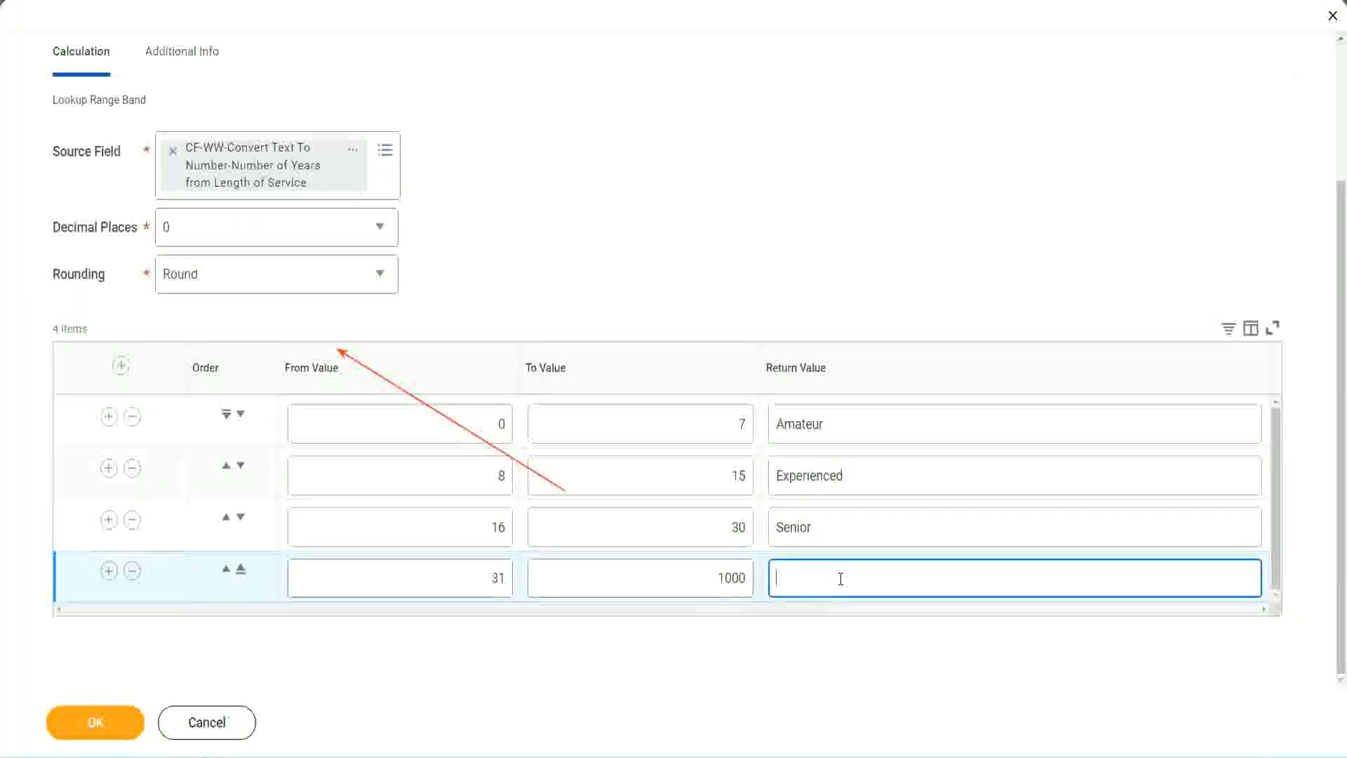
pyautogui.write('Legend')
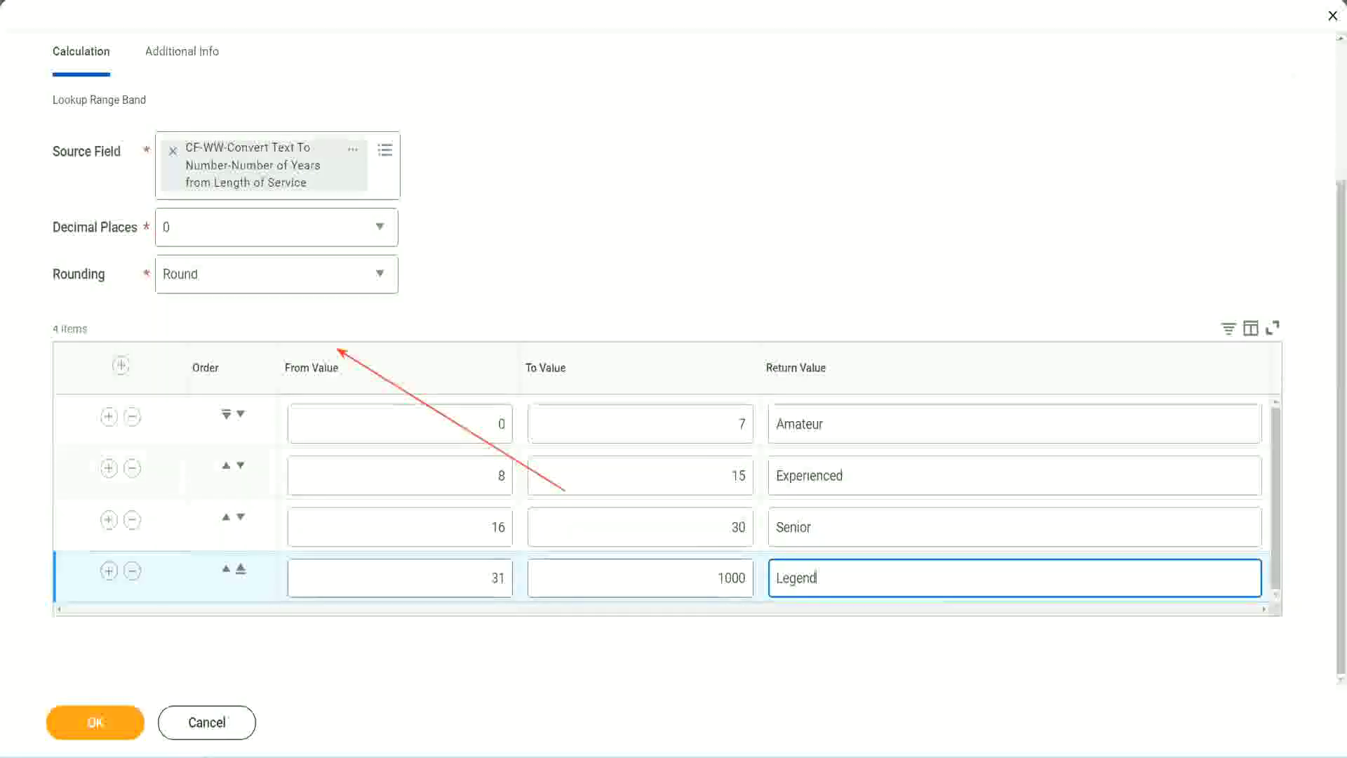
# Review the from, to and return values of the four experience bands.
pyautogui.click(627, 232)
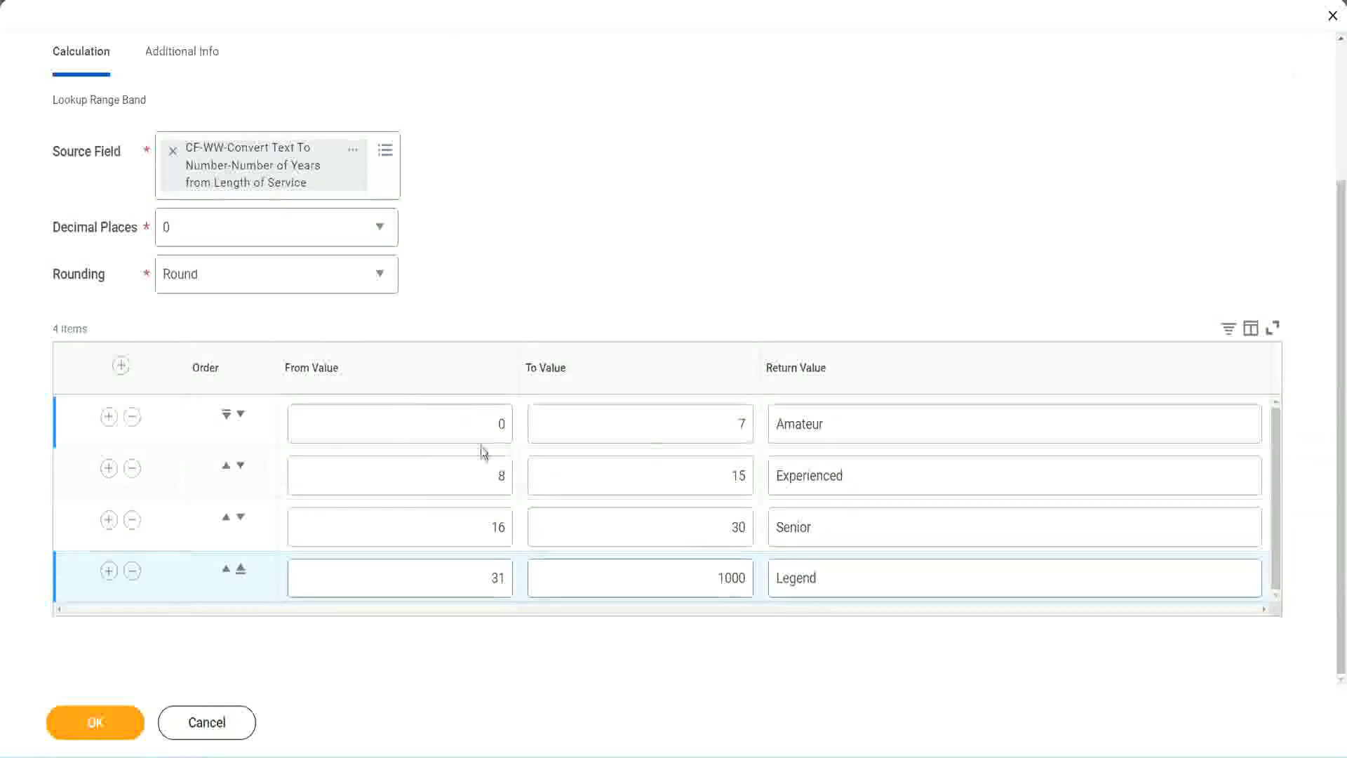
pyautogui.click(875, 420)
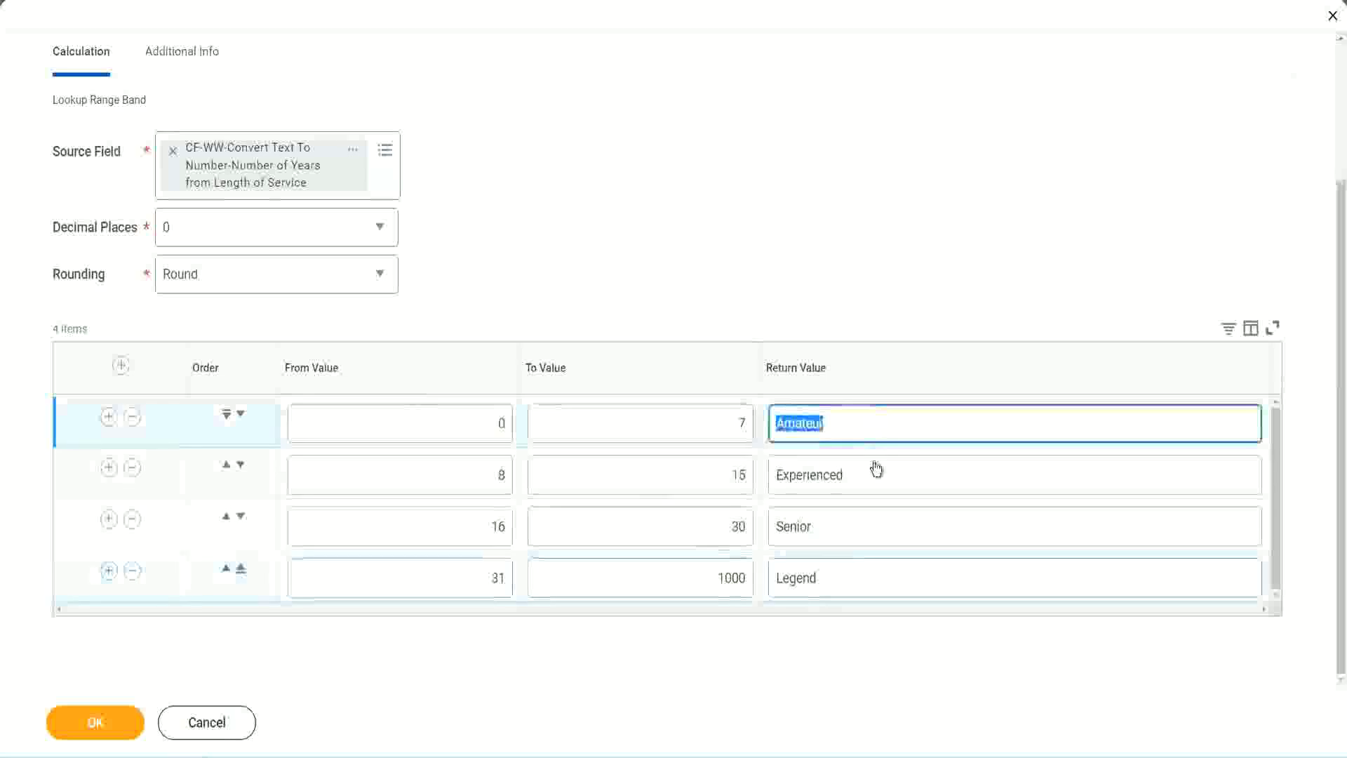
pyautogui.click(876, 470)
pyautogui.click(851, 536)
pyautogui.click(848, 578)
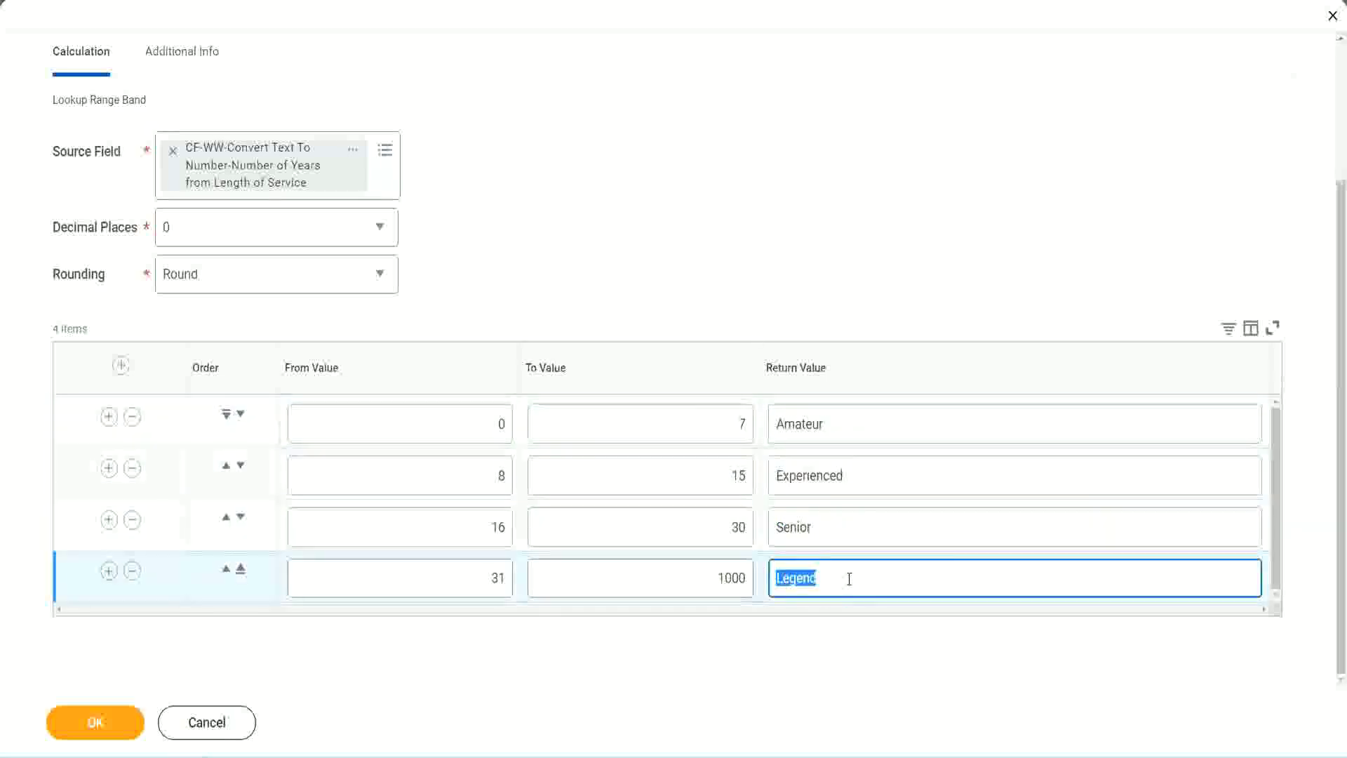
pyautogui.click(432, 425)
pyautogui.click(688, 413)
pyautogui.click(883, 431)
pyautogui.click(874, 479)
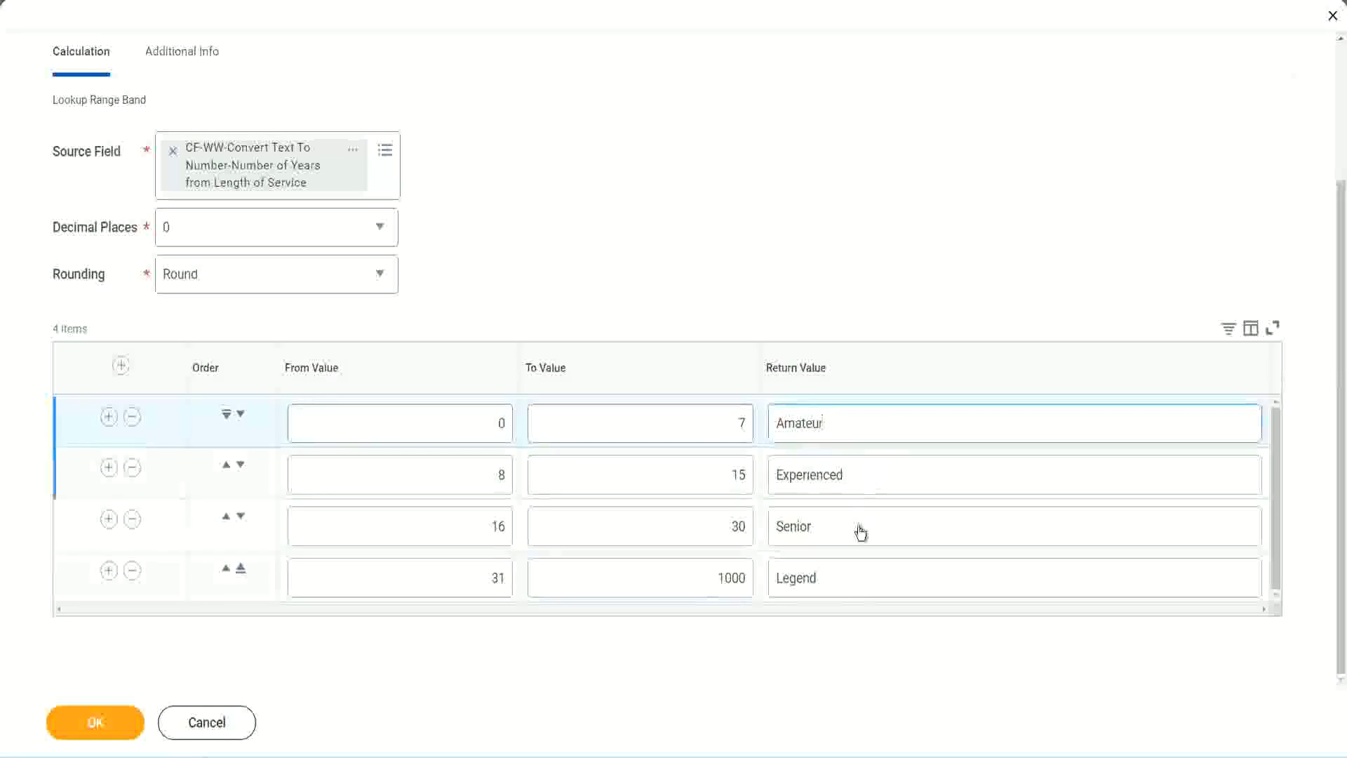
pyautogui.click(859, 532)
pyautogui.click(847, 573)
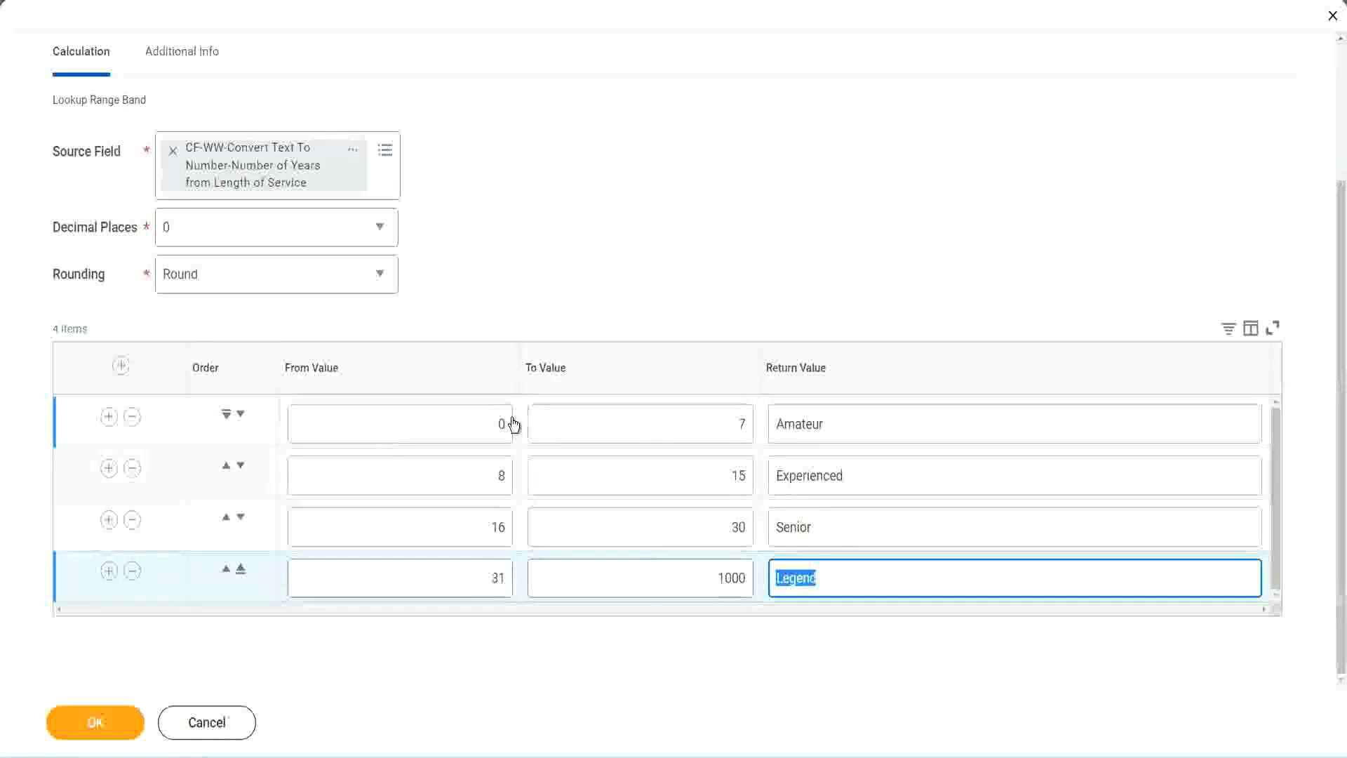
# Save the Lookup Range Band calculated field and copy its name from the save confirmation.
pyautogui.click(651, 335)
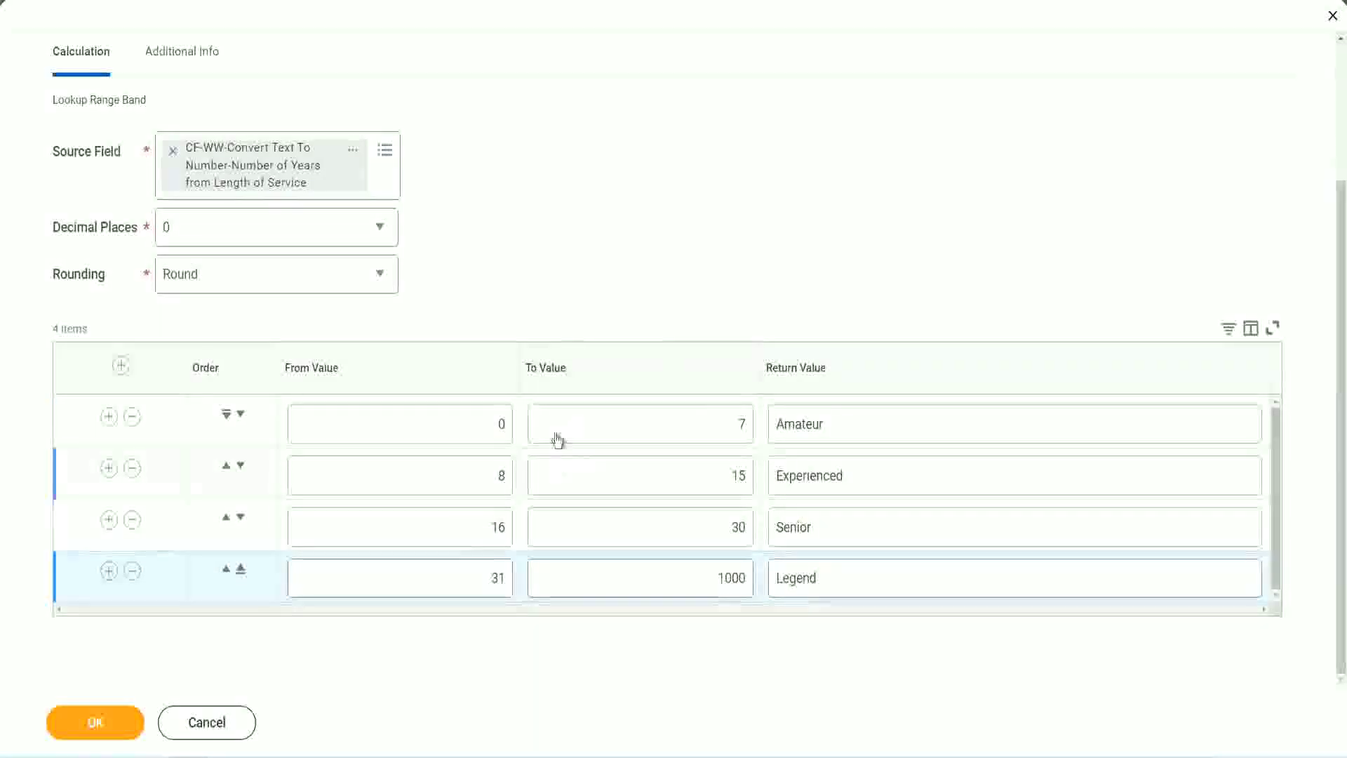
pyautogui.click(94, 720)
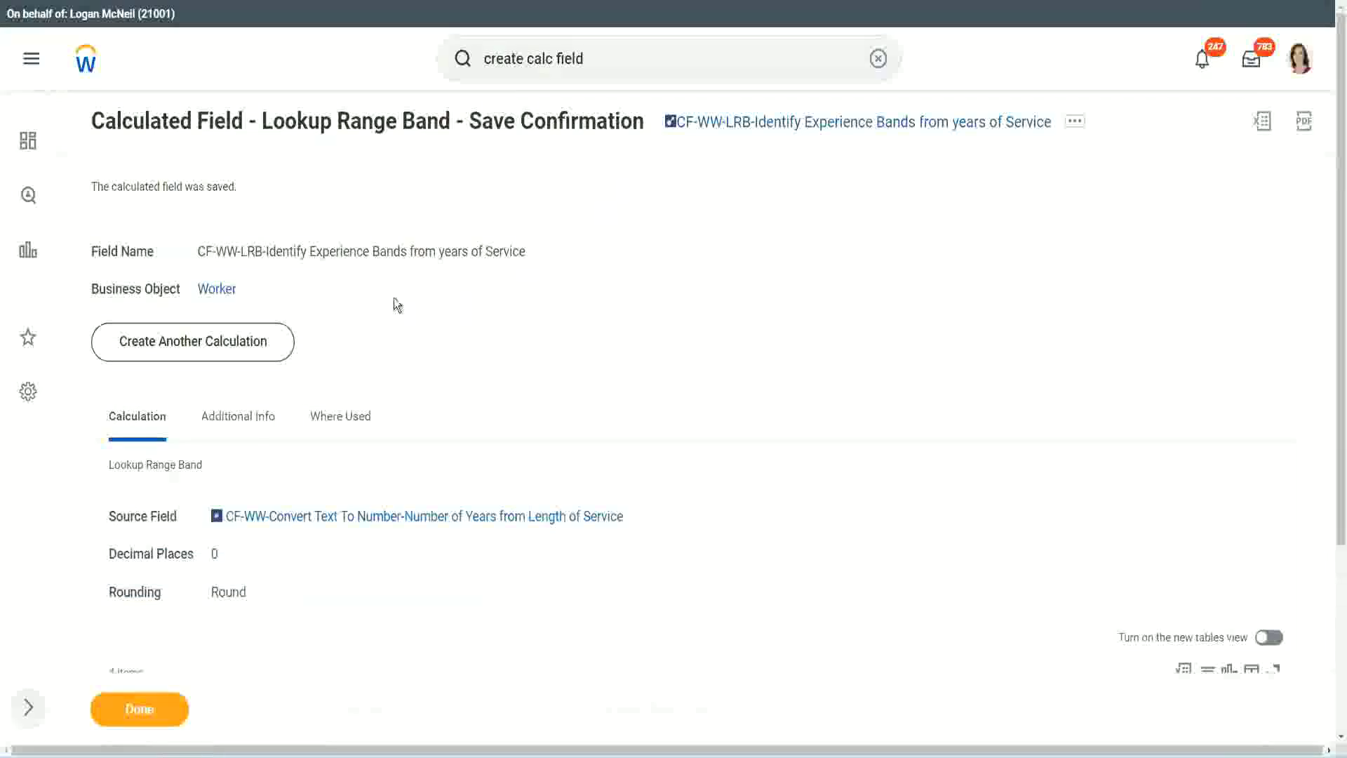
pyautogui.rightClick(784, 128)
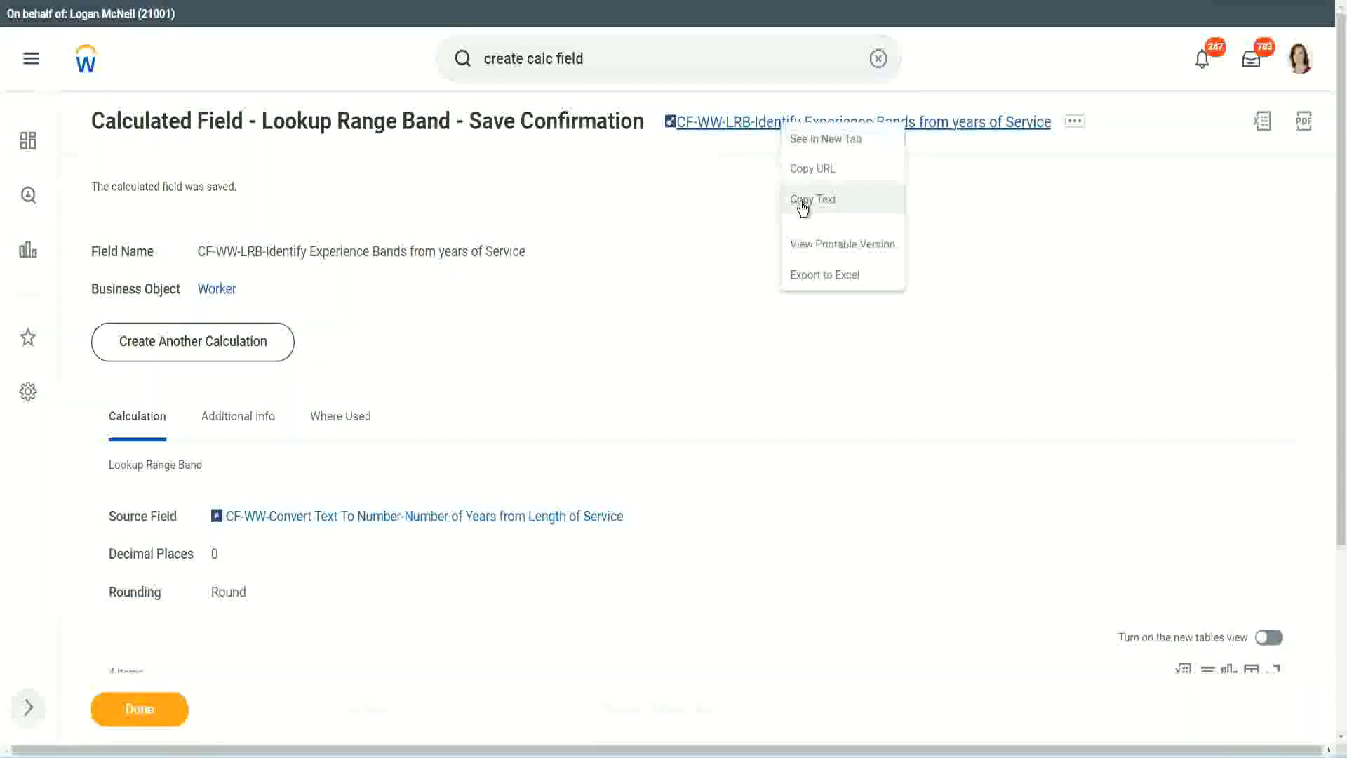
pyautogui.click(797, 211)
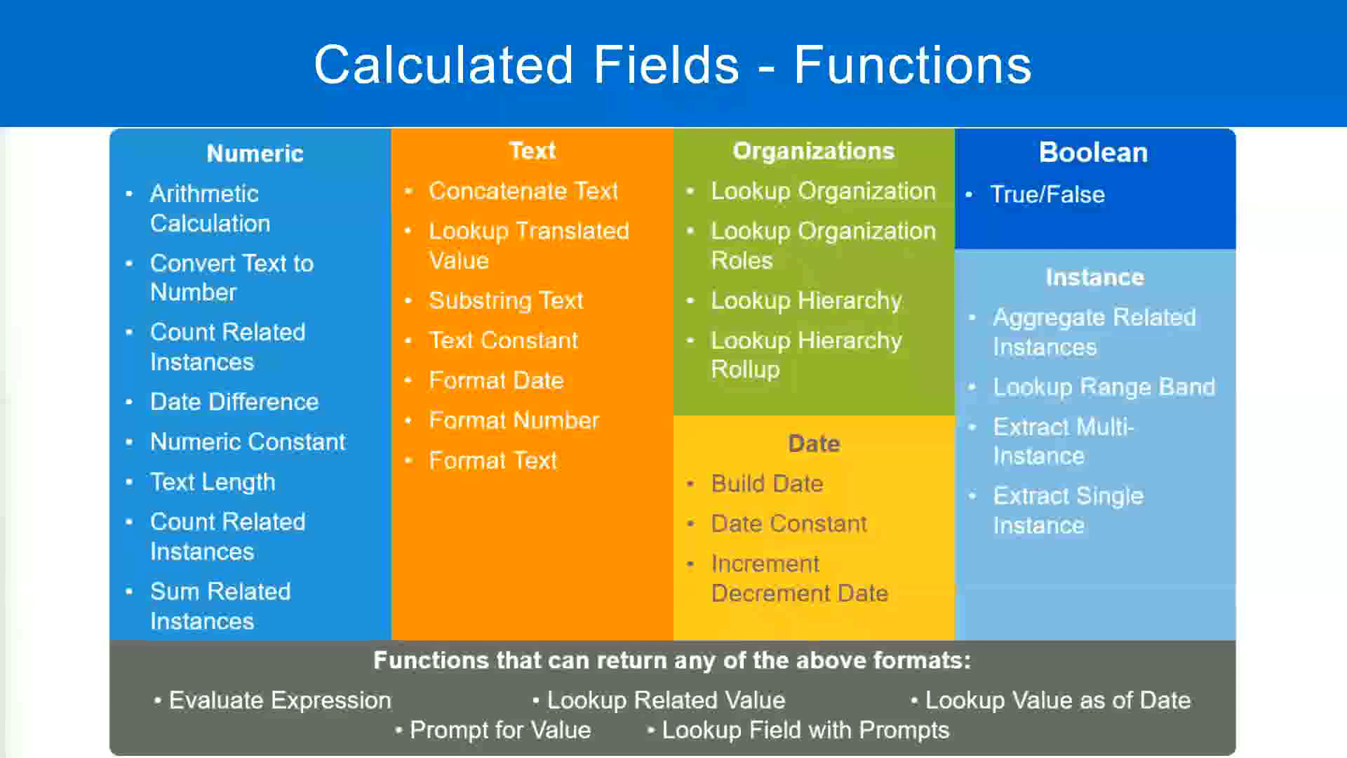
# Switch to the Notepad++ notes and add "10,000 USD" on a new line below the Eval Expression notes.
pyautogui.hotkey('alt', 'Tab')
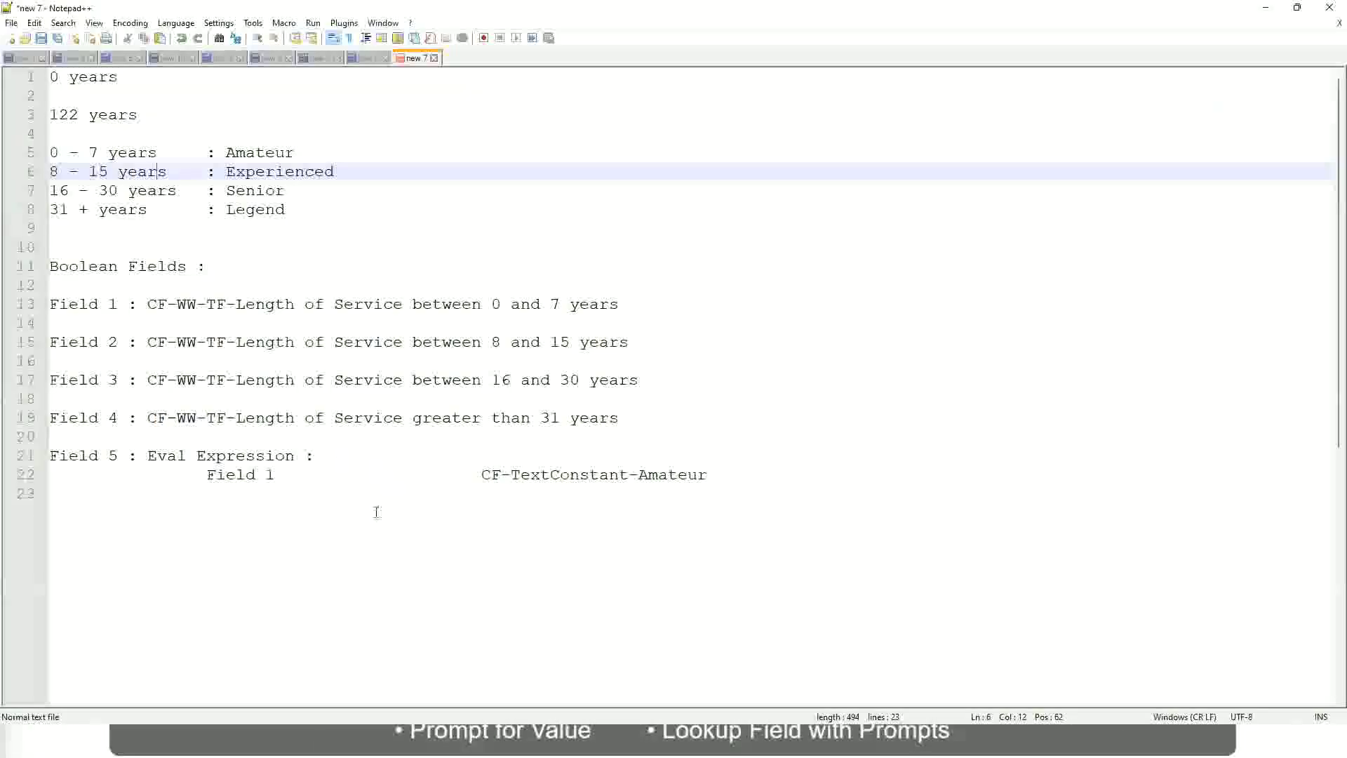
pyautogui.click(203, 554)
pyautogui.press('Return')
pyautogui.press('Return')
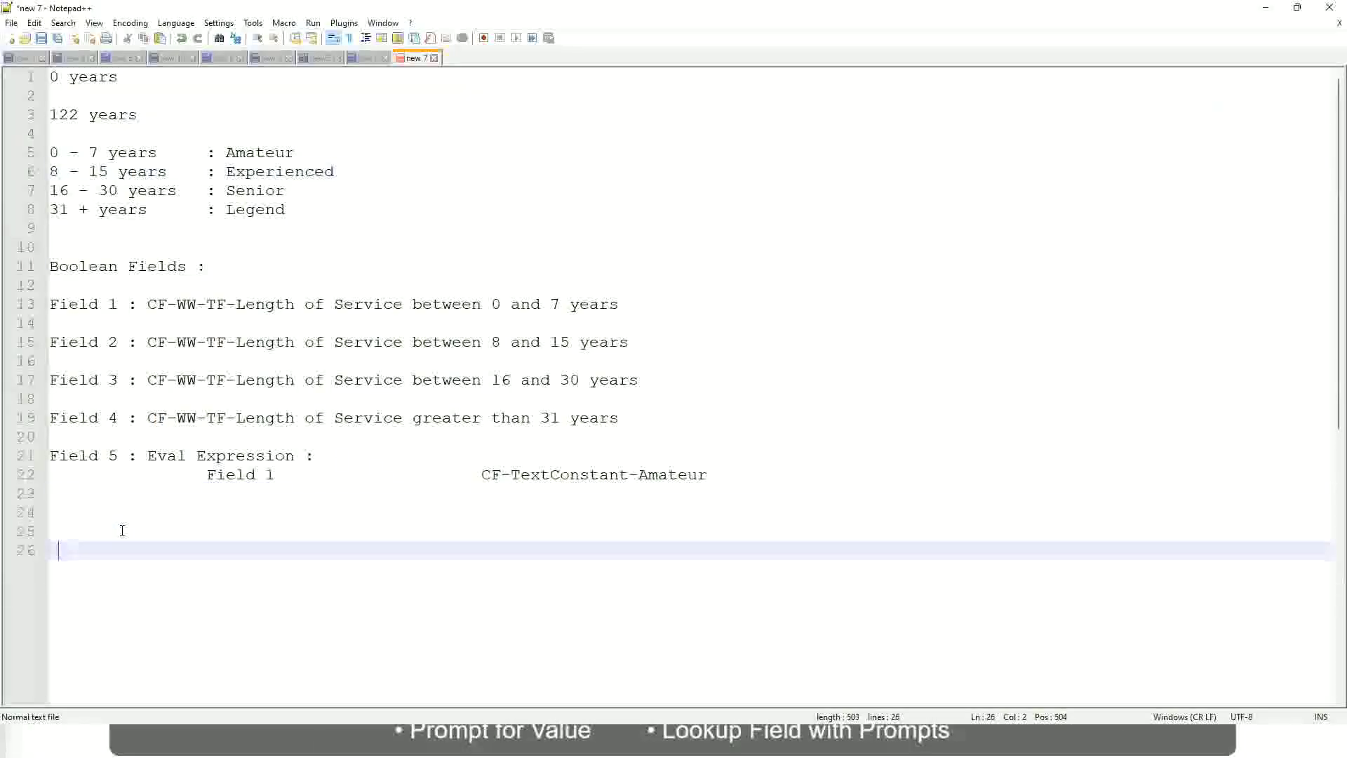
pyautogui.press('Return')
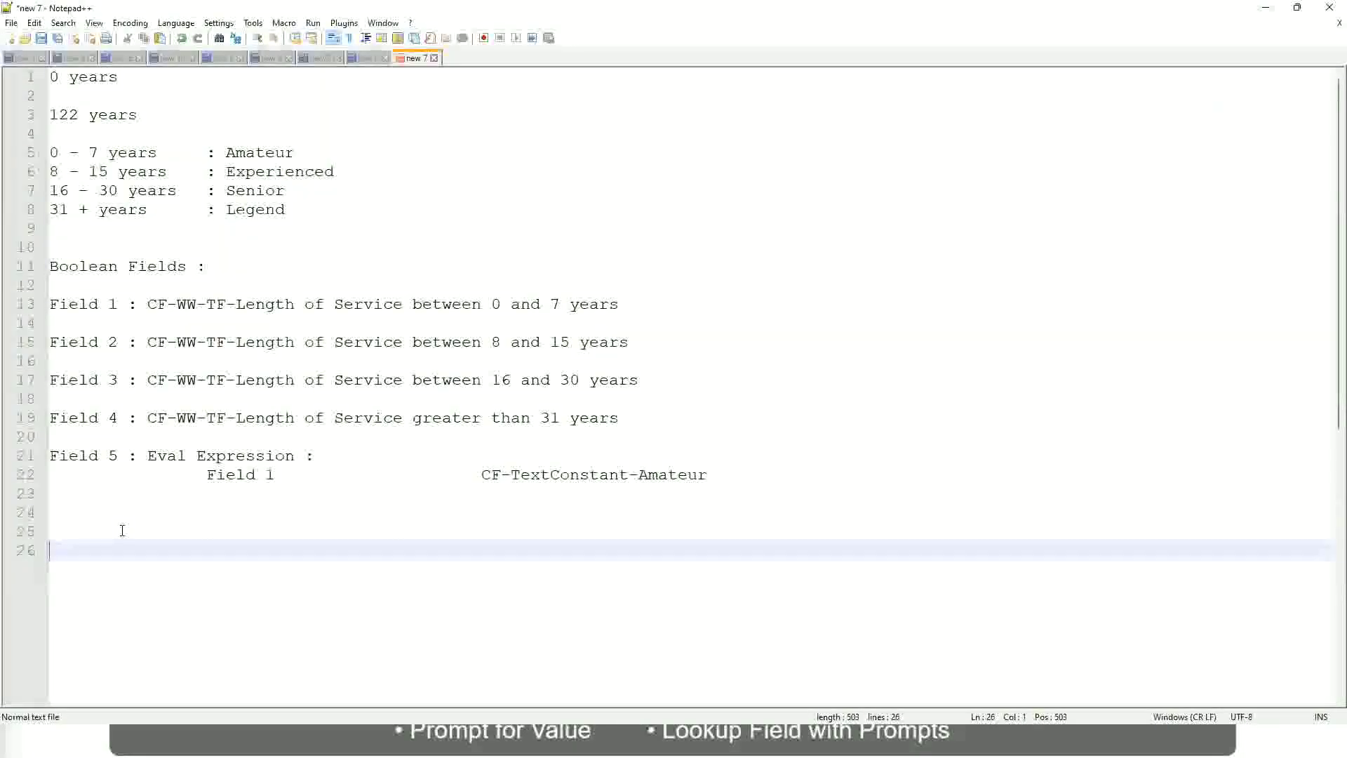
pyautogui.write('10,000 USD')
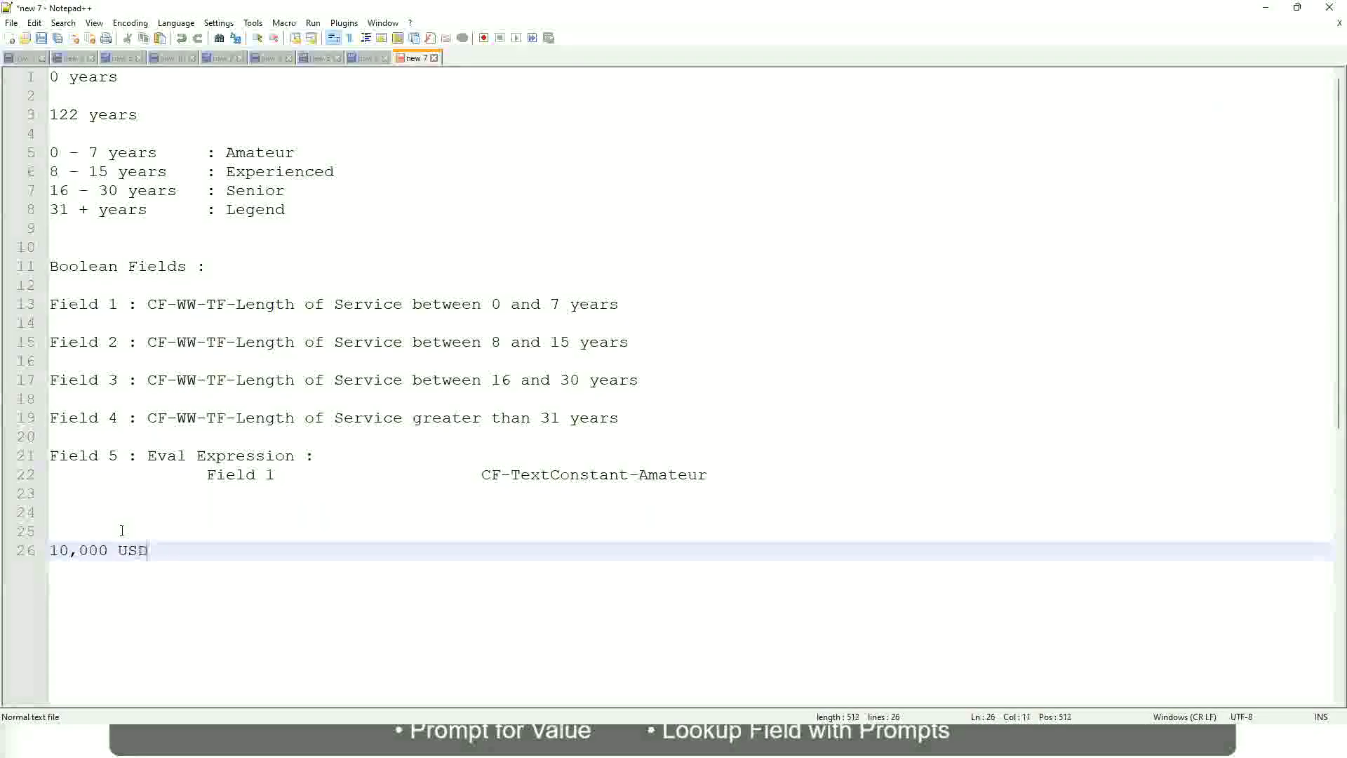
# Add "1,000,000 USD" on the same line as 10,000 USD, separated by a wide gap.
pyautogui.press('Tab')
pyautogui.press('Tab')
pyautogui.press('Tab')
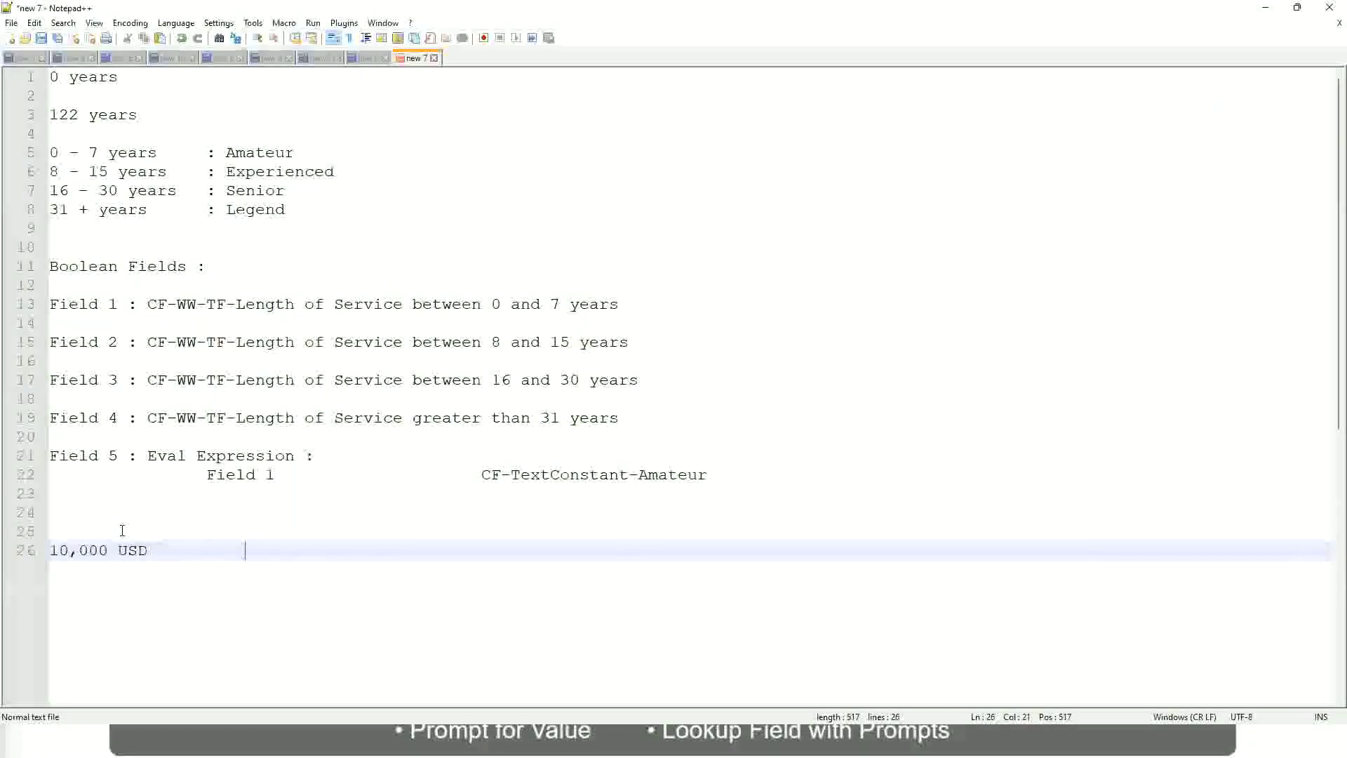
pyautogui.press('Tab')
pyautogui.press('Tab')
pyautogui.write('1,000,000')
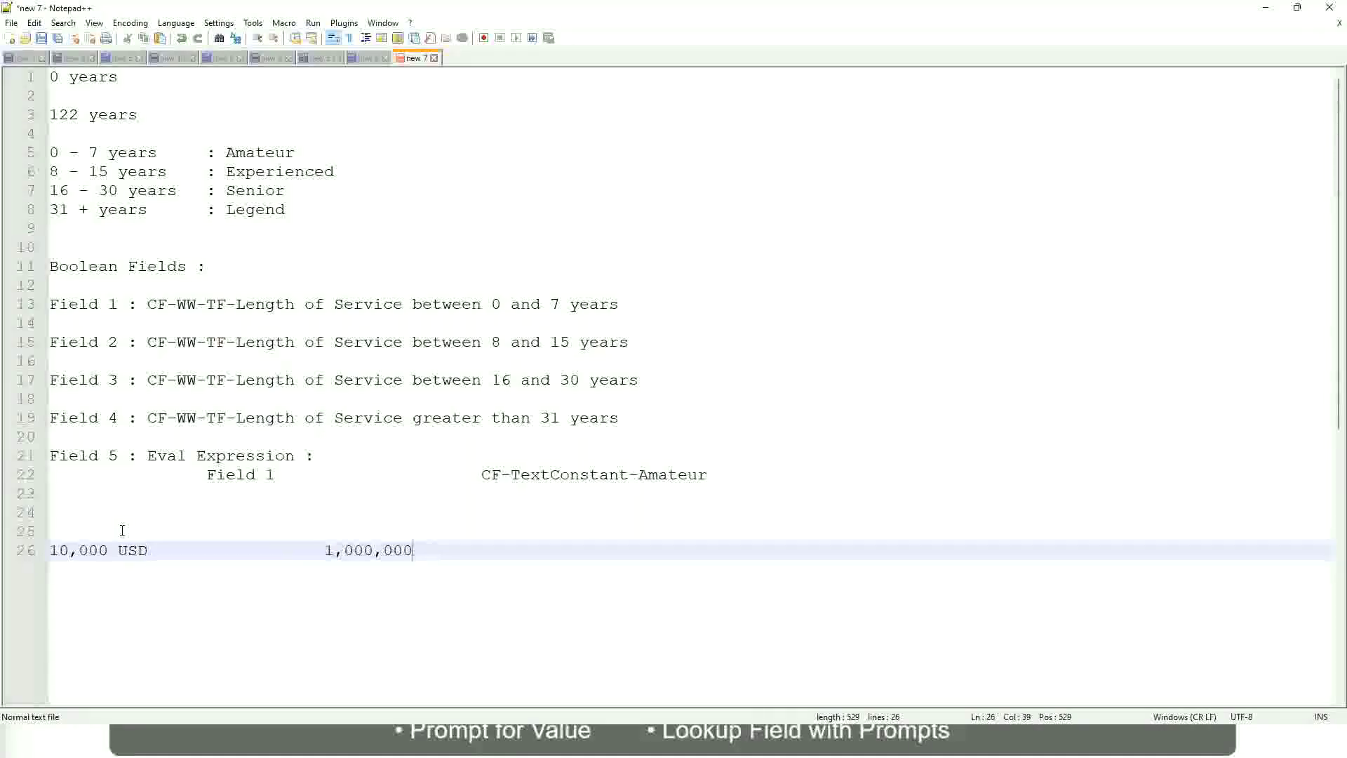
pyautogui.press('Left')
pyautogui.press('Left')
pyautogui.press('Left')
pyautogui.press('Left')
pyautogui.press('Left')
pyautogui.press('Left')
pyautogui.press('Left')
pyautogui.press('Left')
pyautogui.press('Right')
pyautogui.press('Right')
pyautogui.press('Right')
pyautogui.press('Right')
pyautogui.press('Right')
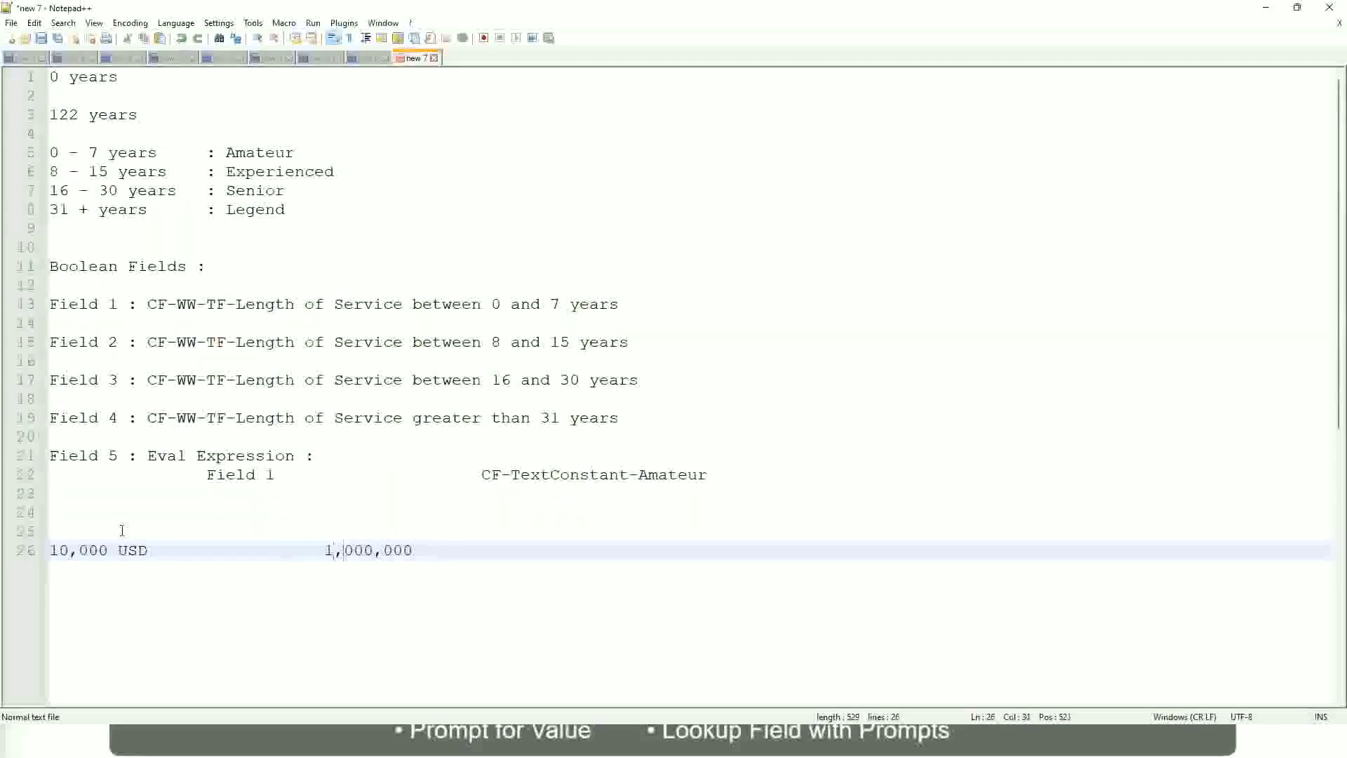
pyautogui.press('End')
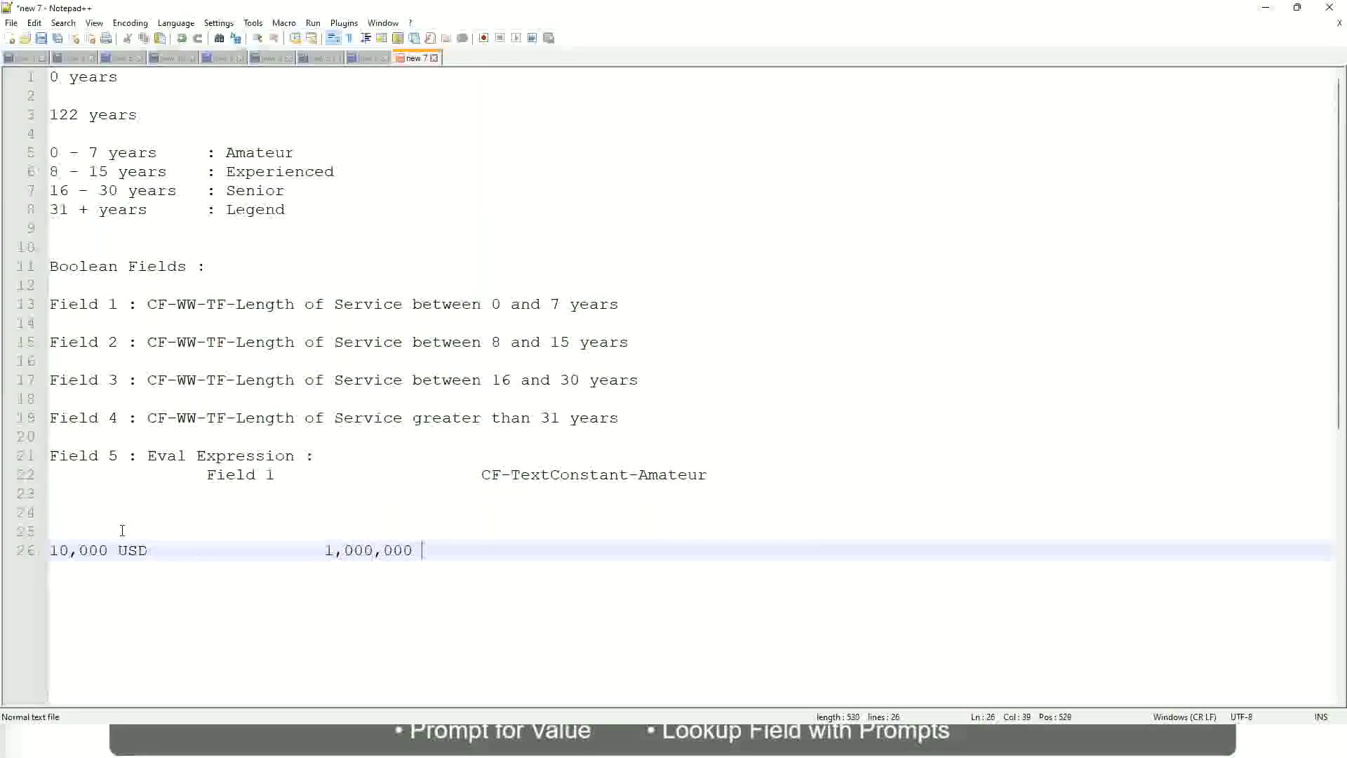
pyautogui.write('USD')
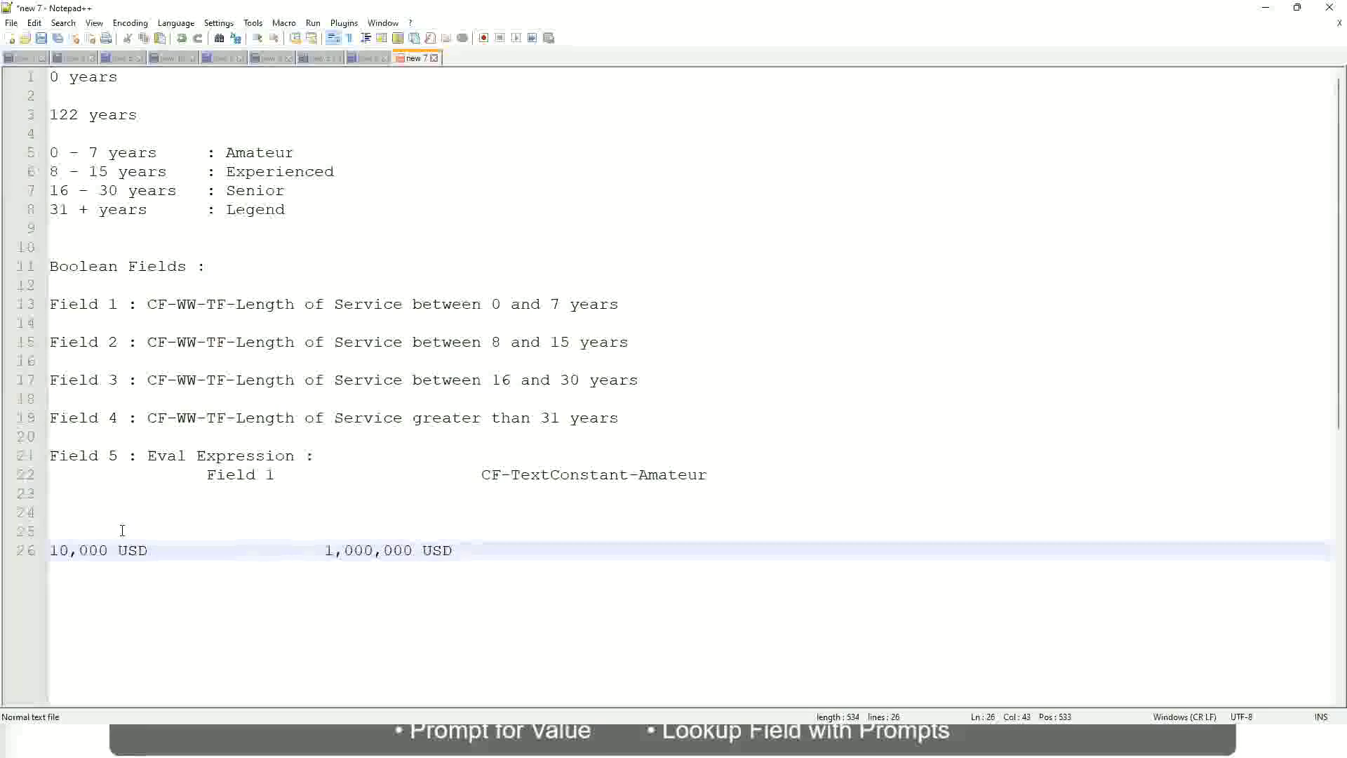
# Add the band "10 - 50,000 : Low" below the USD range, leaving a blank line between them.
pyautogui.press('Return')
pyautogui.press('Return')
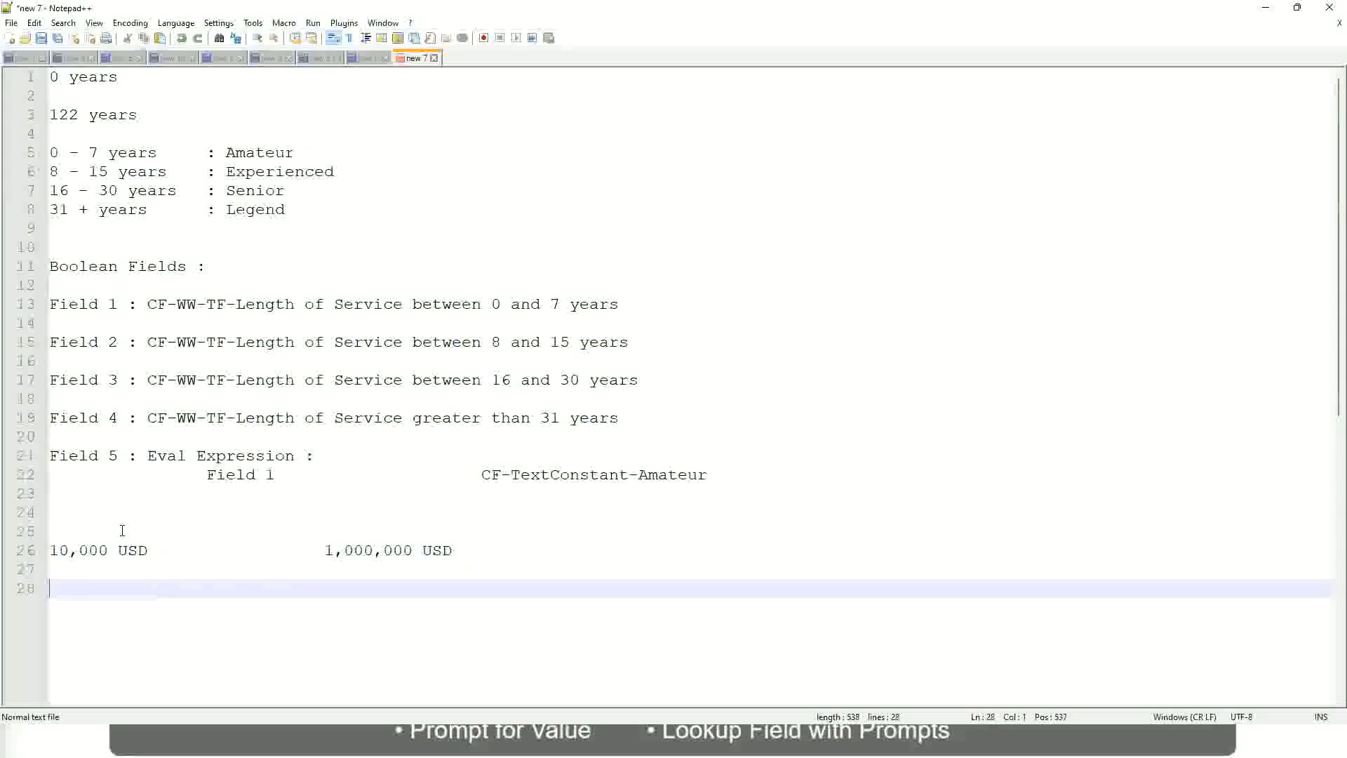
pyautogui.write('10 - 50,000')
pyautogui.press('Tab')
pyautogui.press('Tab')
pyautogui.press('Tab')
pyautogui.press('Tab')
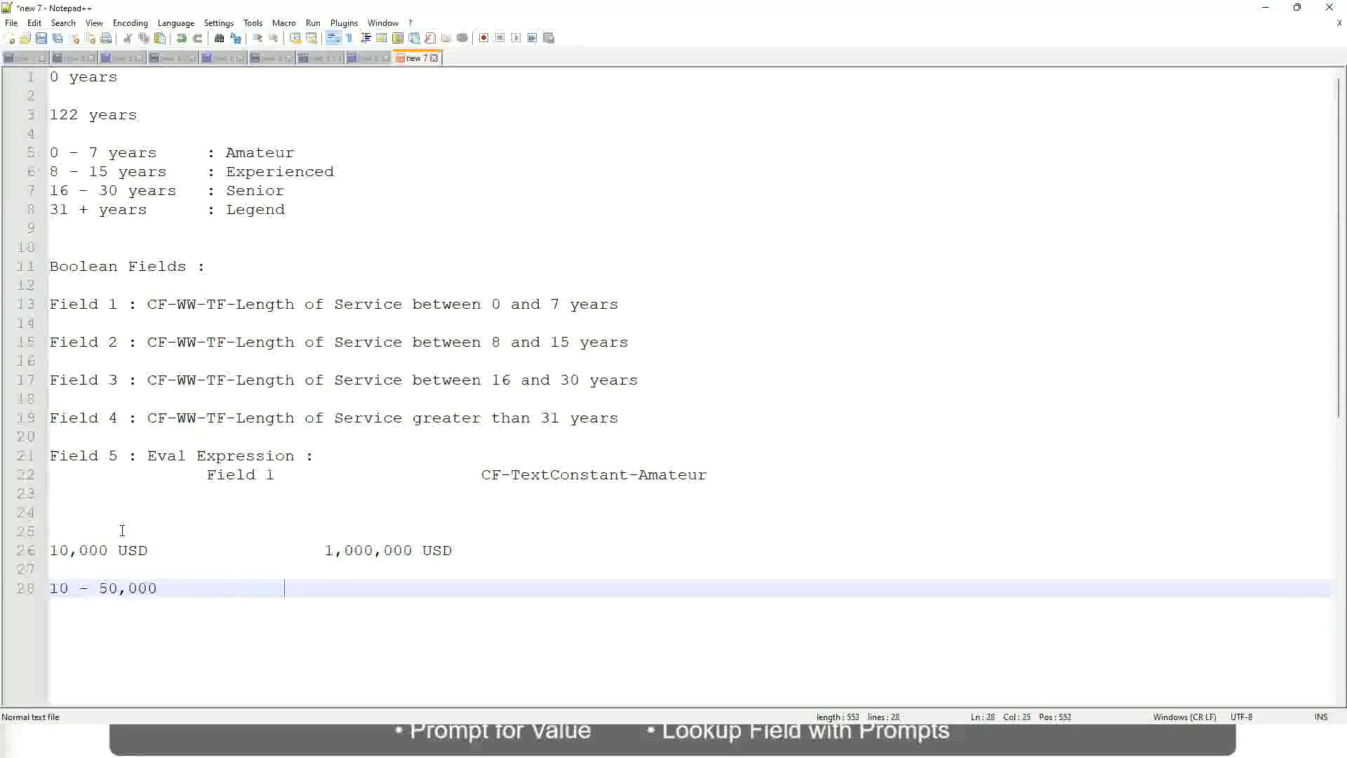
pyautogui.write(': Low')
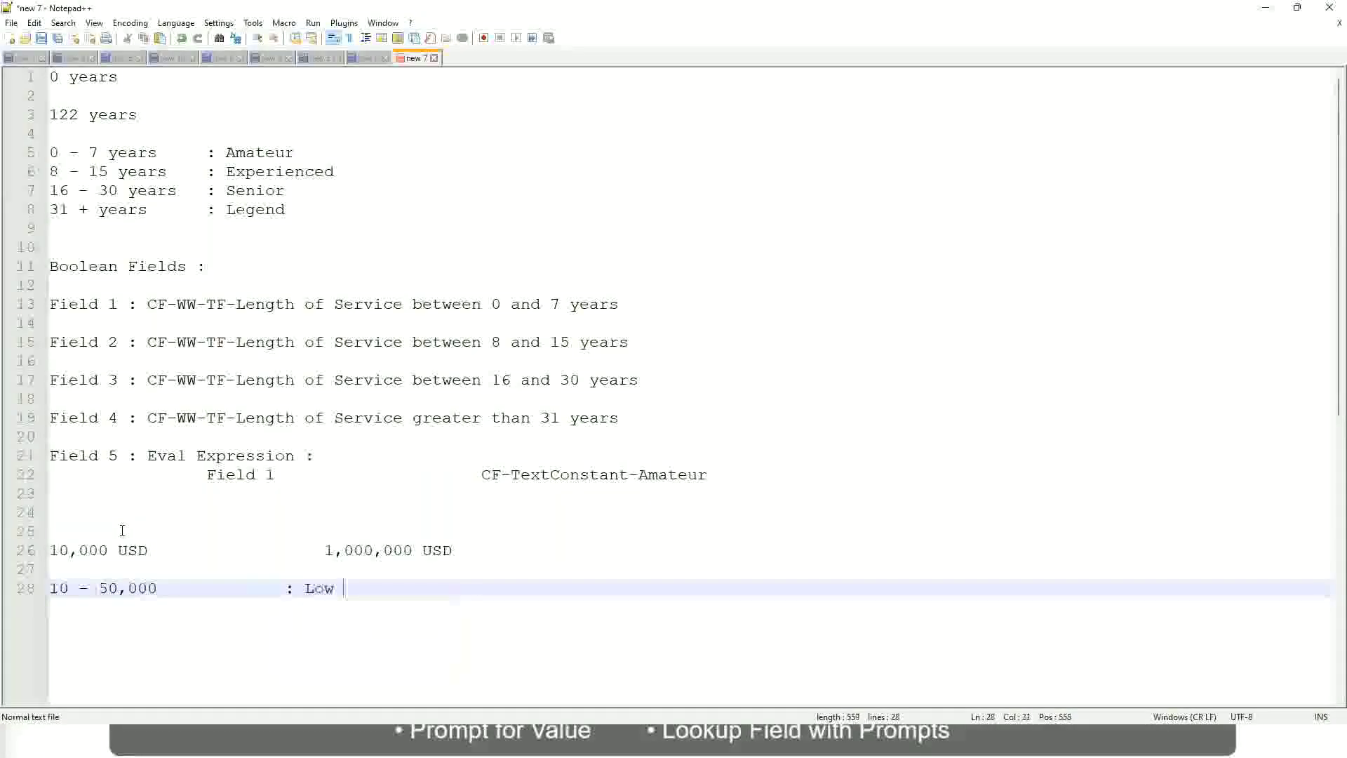
# Add the band "50,001 - 150,000 : Medium" directly below the Low band.
pyautogui.press('Return')
pyautogui.press('Return')
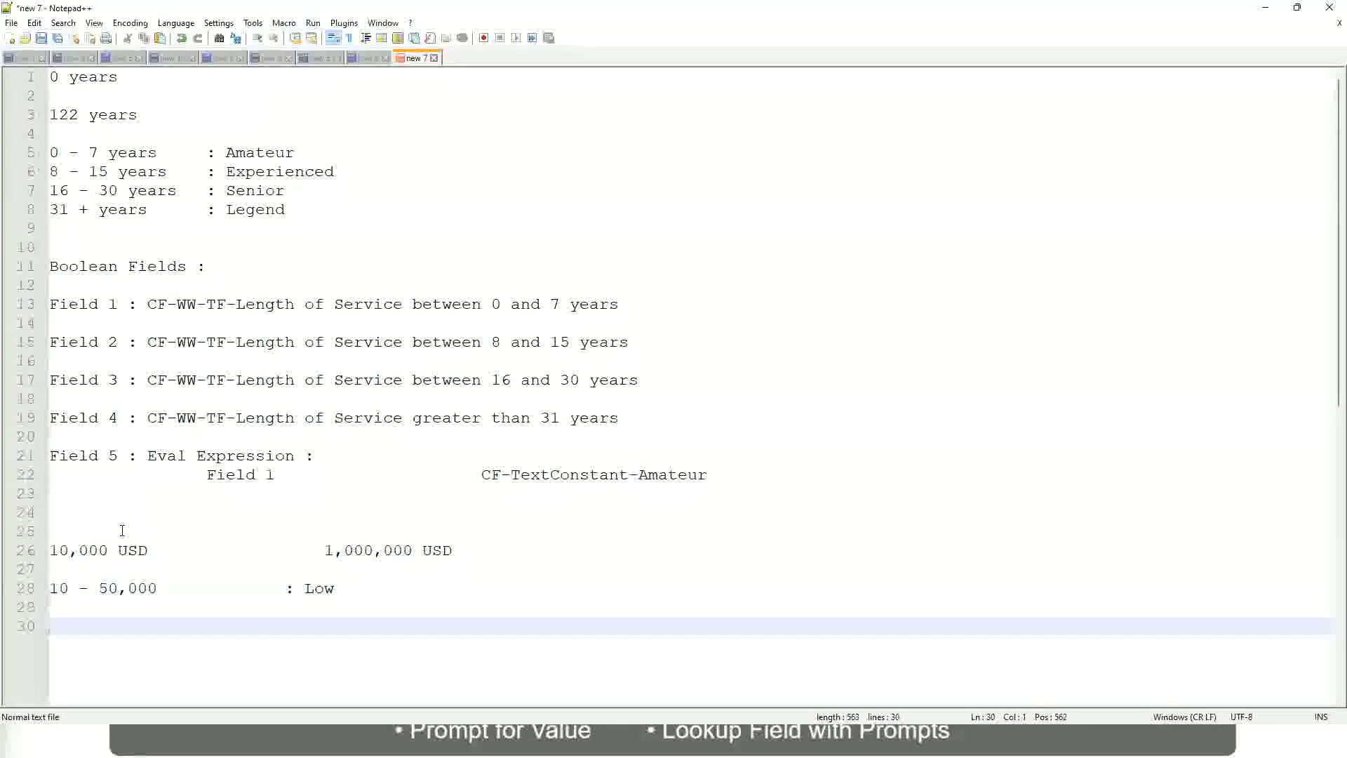
pyautogui.press('Up')
pyautogui.write('5')
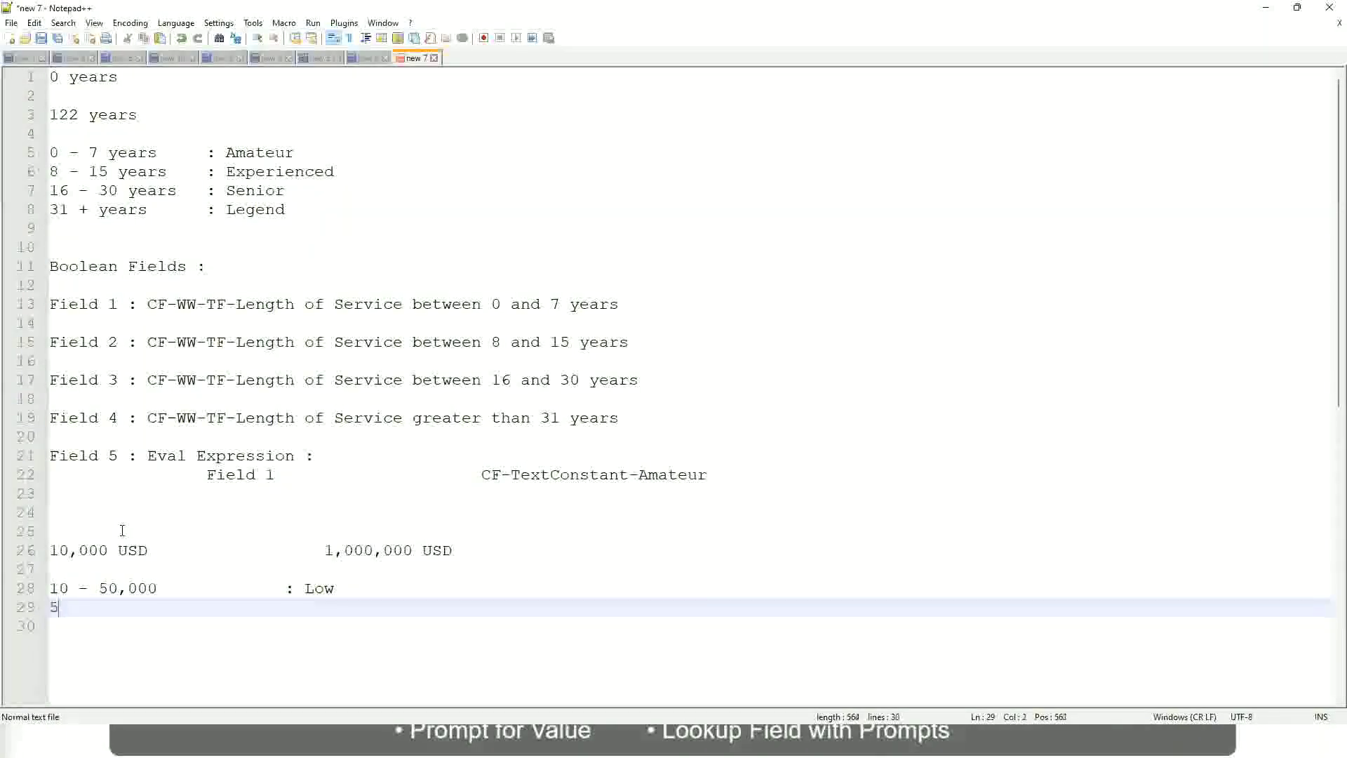
pyautogui.write('0,001 - 150')
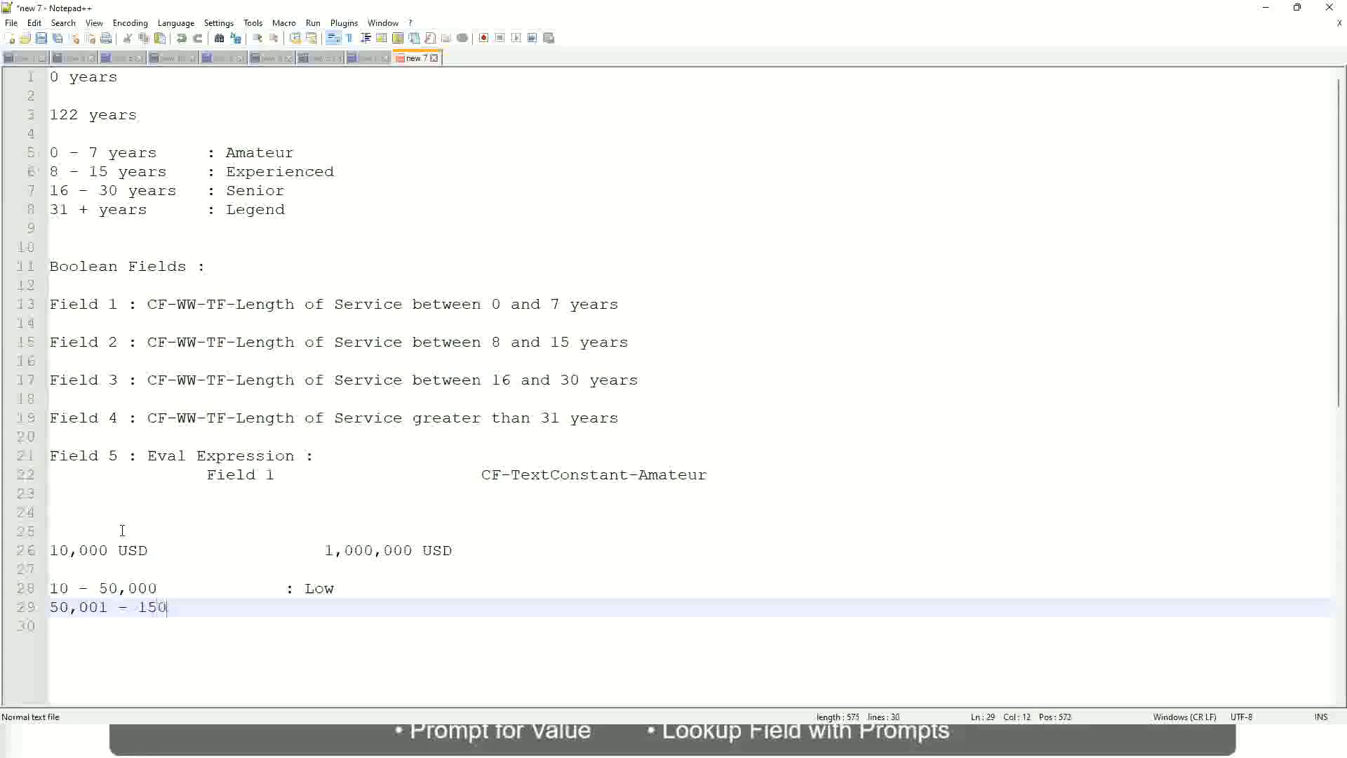
pyautogui.write(',000')
pyautogui.press('Tab')
pyautogui.press('Tab')
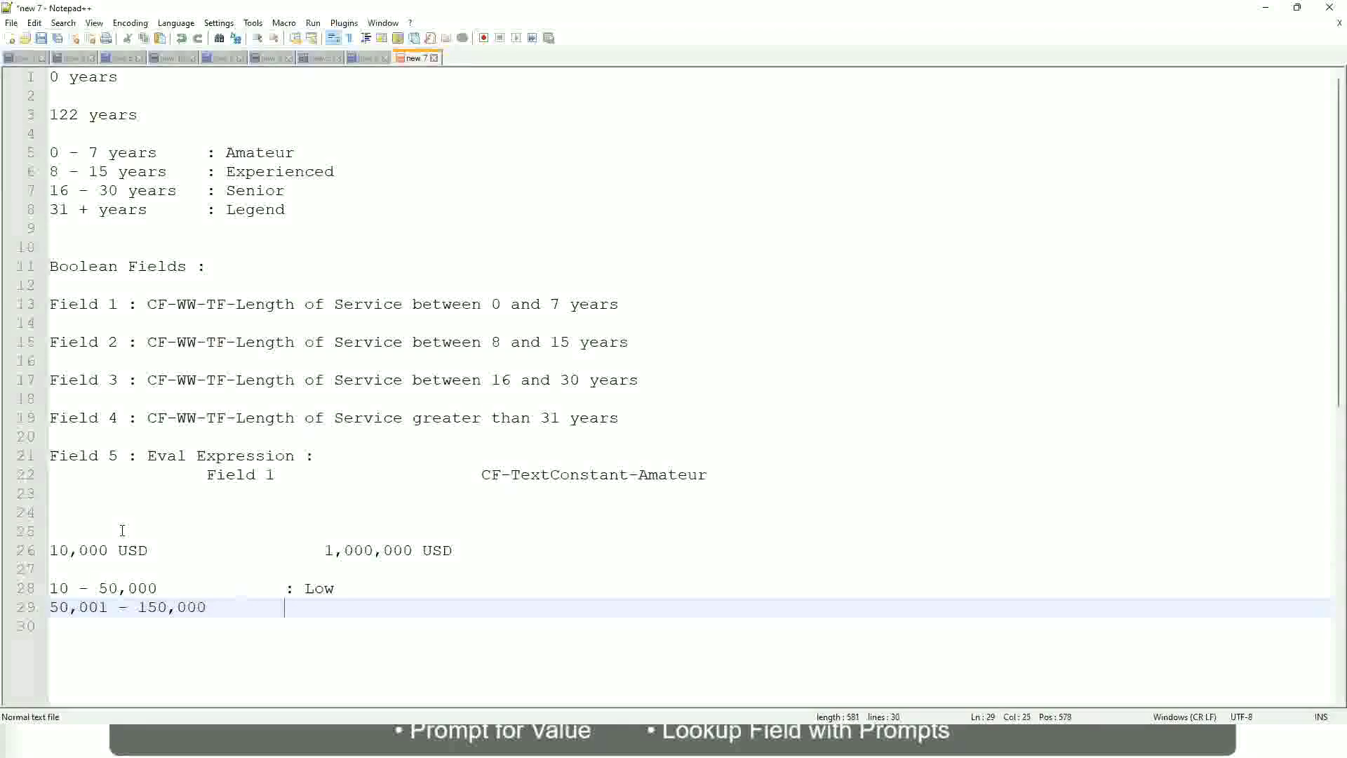
pyautogui.write(': Medium')
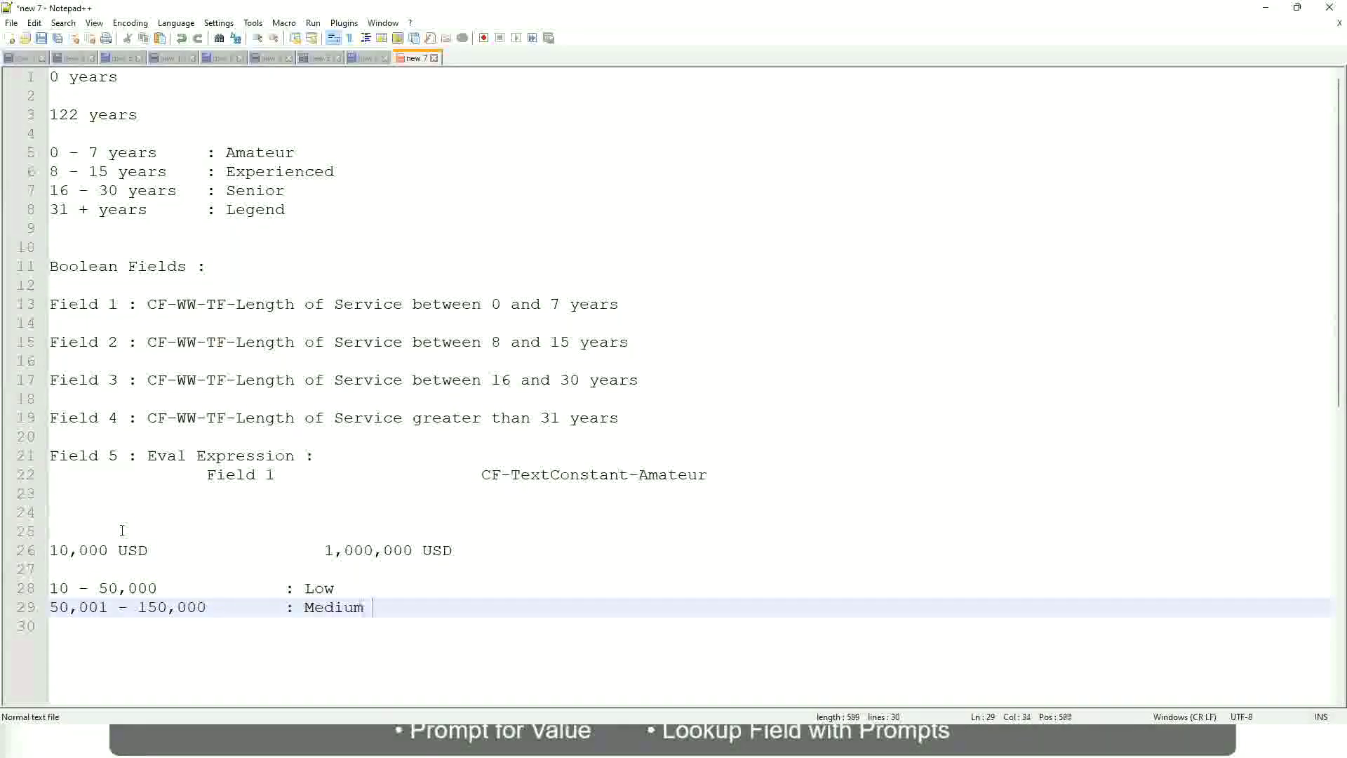
# Add the band "> 150,000 : High" directly below the Medium band, with its label aligned.
pyautogui.press('Return')
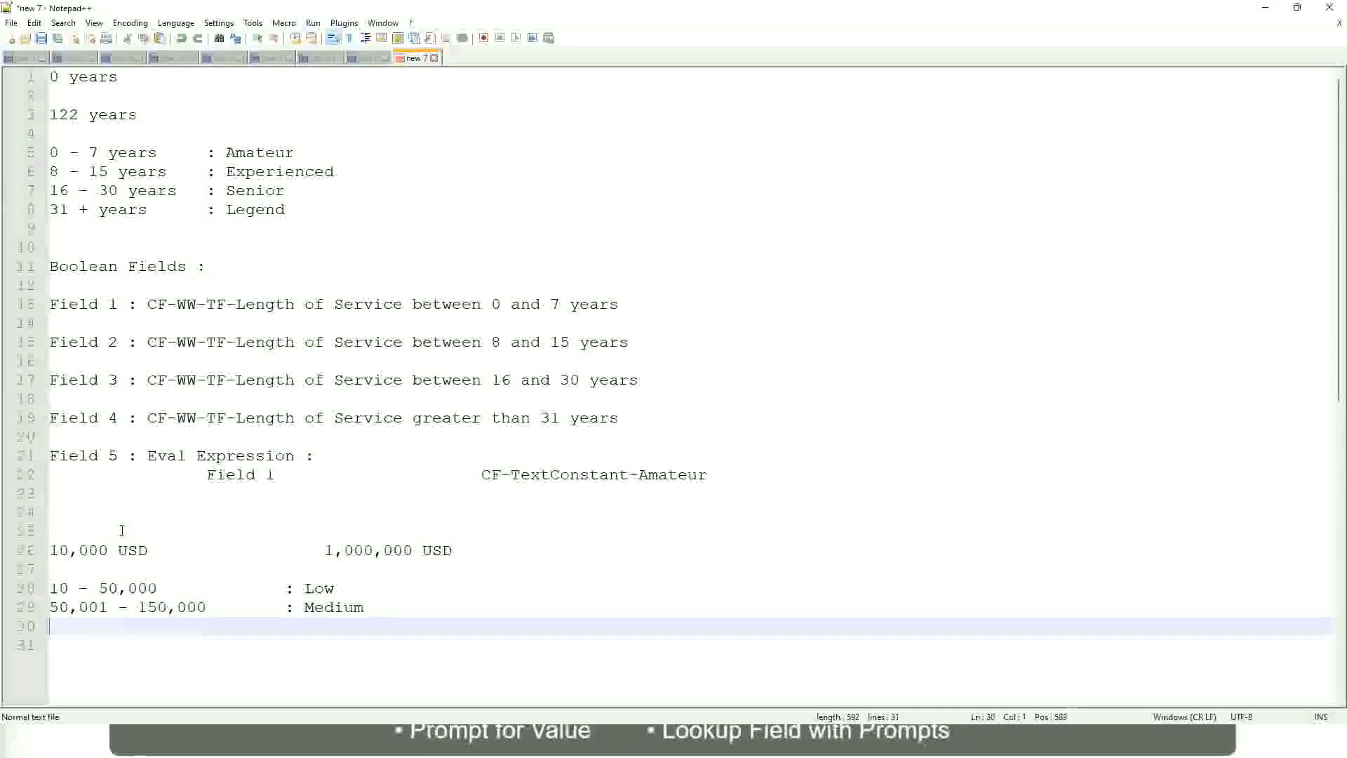
pyautogui.write('> 1')
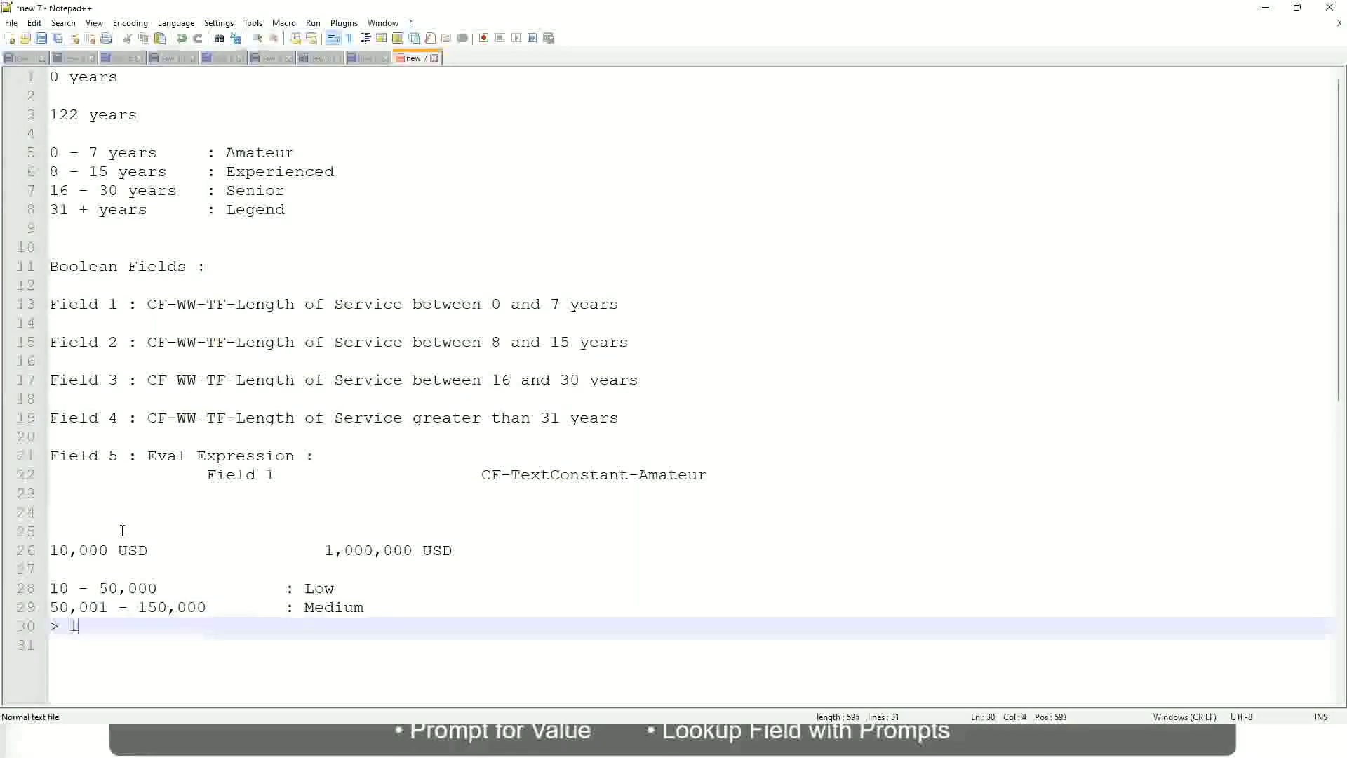
pyautogui.write('50,000')
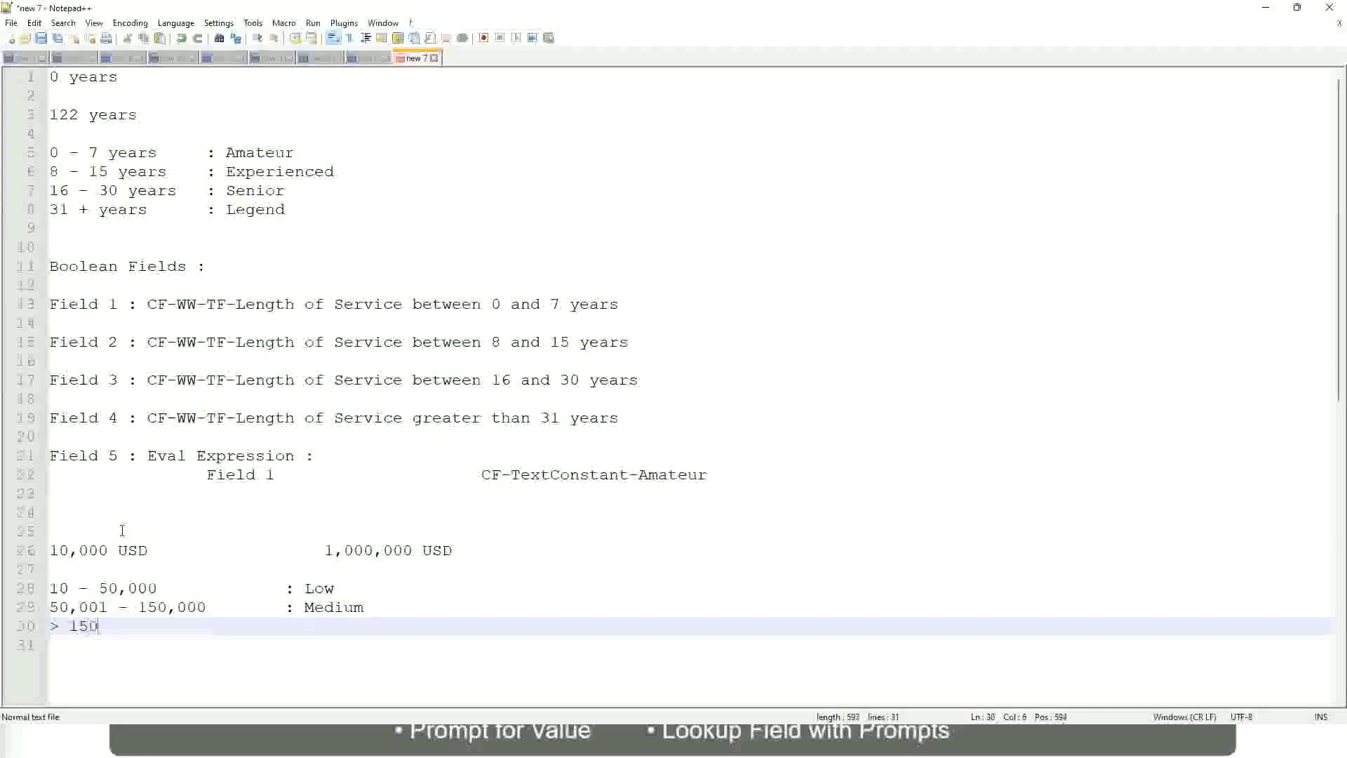
pyautogui.press('Tab')
pyautogui.press('Tab')
pyautogui.press('Tab')
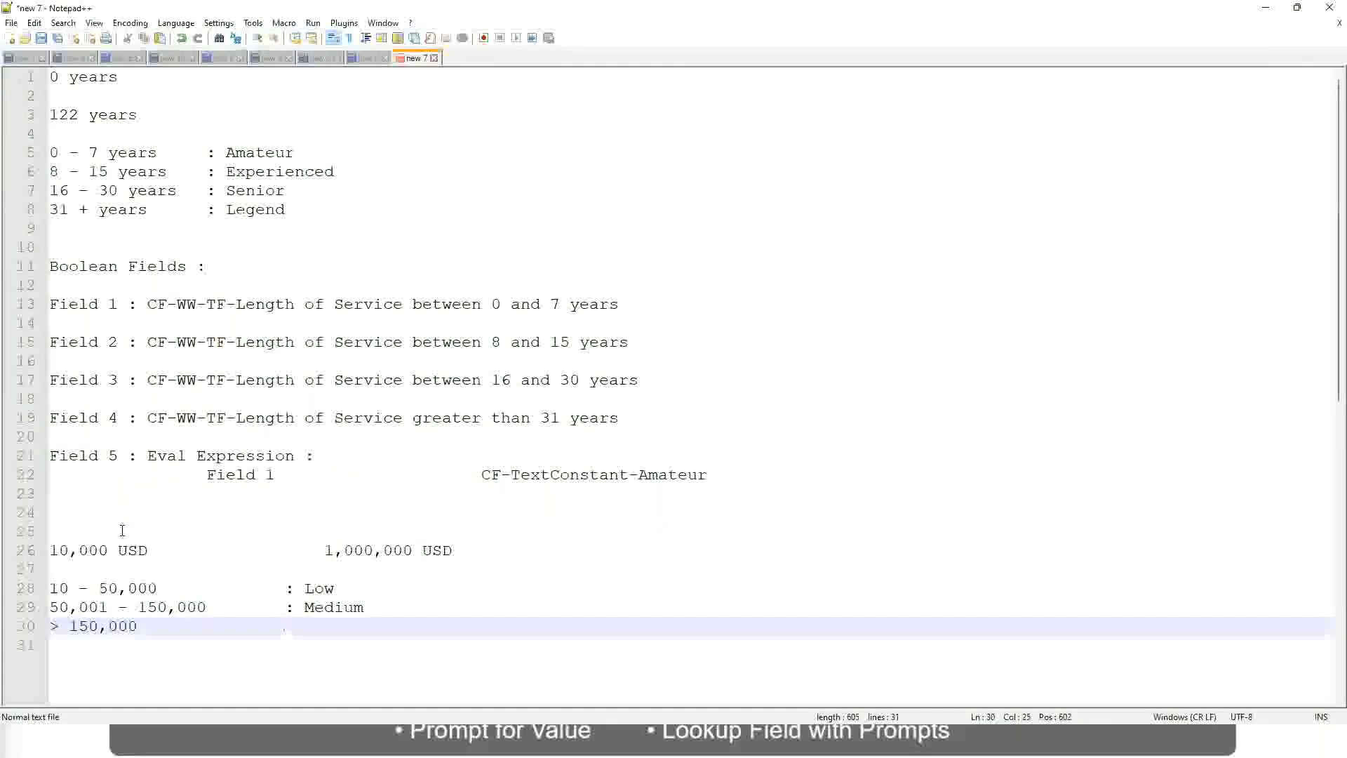
pyautogui.write(': High')
# Examine the two ends of the USD range and its Low, Medium and High bands in the notes.
pyautogui.click(43, 550)
pyautogui.click(60, 550)
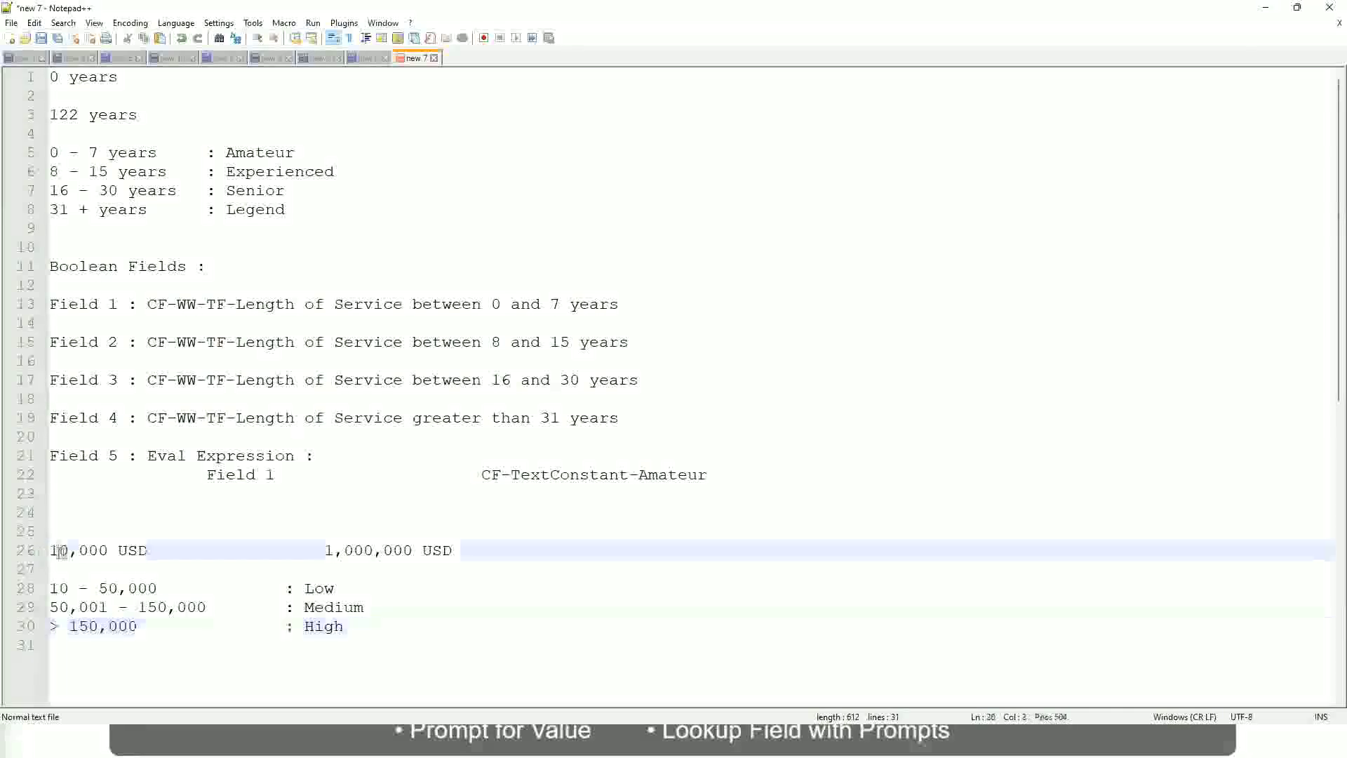
pyautogui.doubleClick(402, 550)
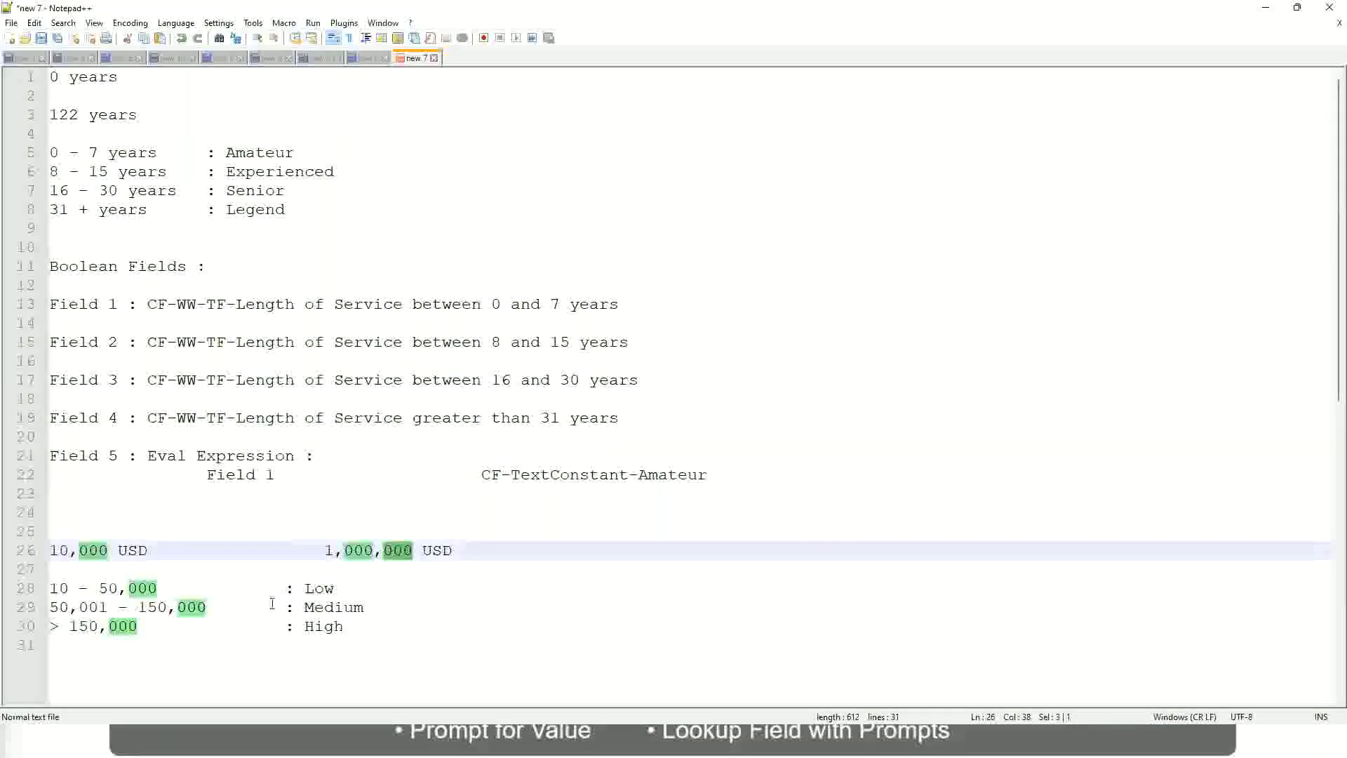
pyautogui.click(247, 607)
pyautogui.click(43, 550)
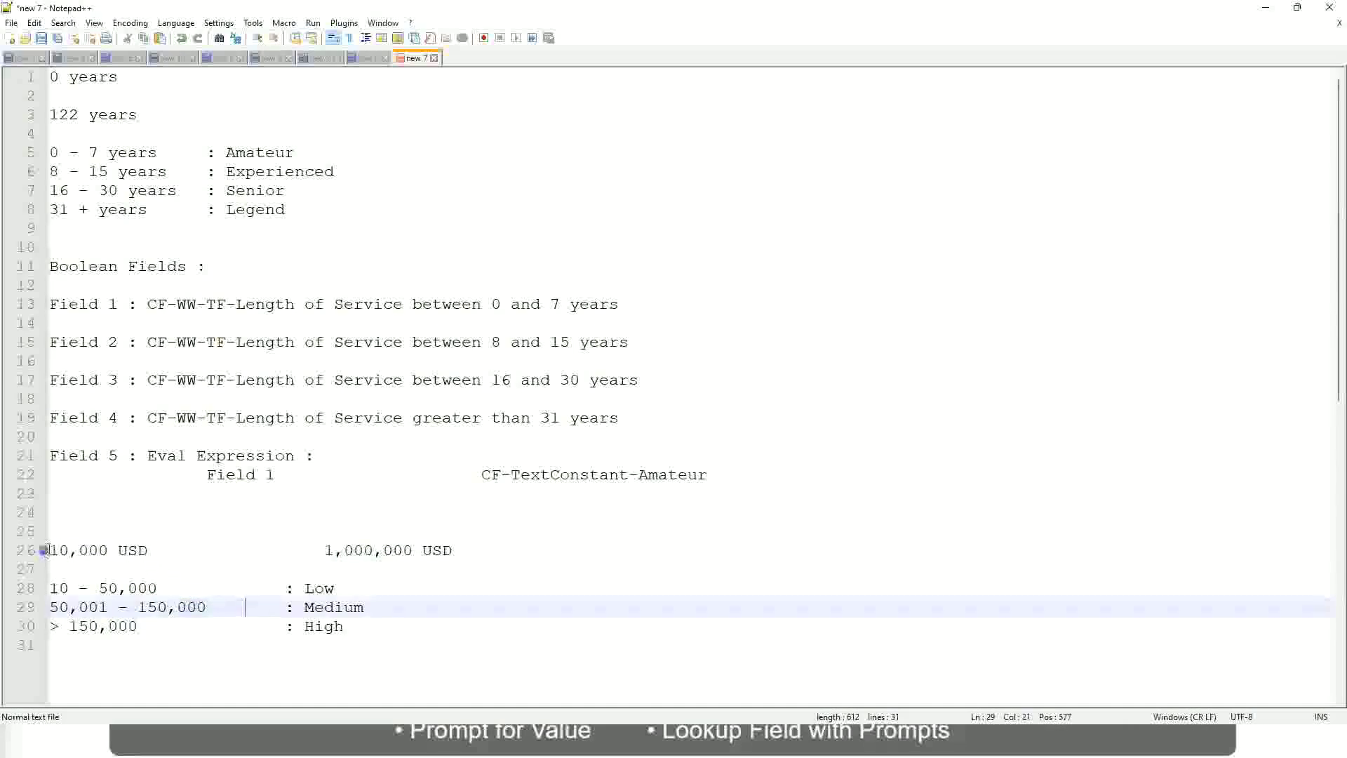
pyautogui.click(415, 552)
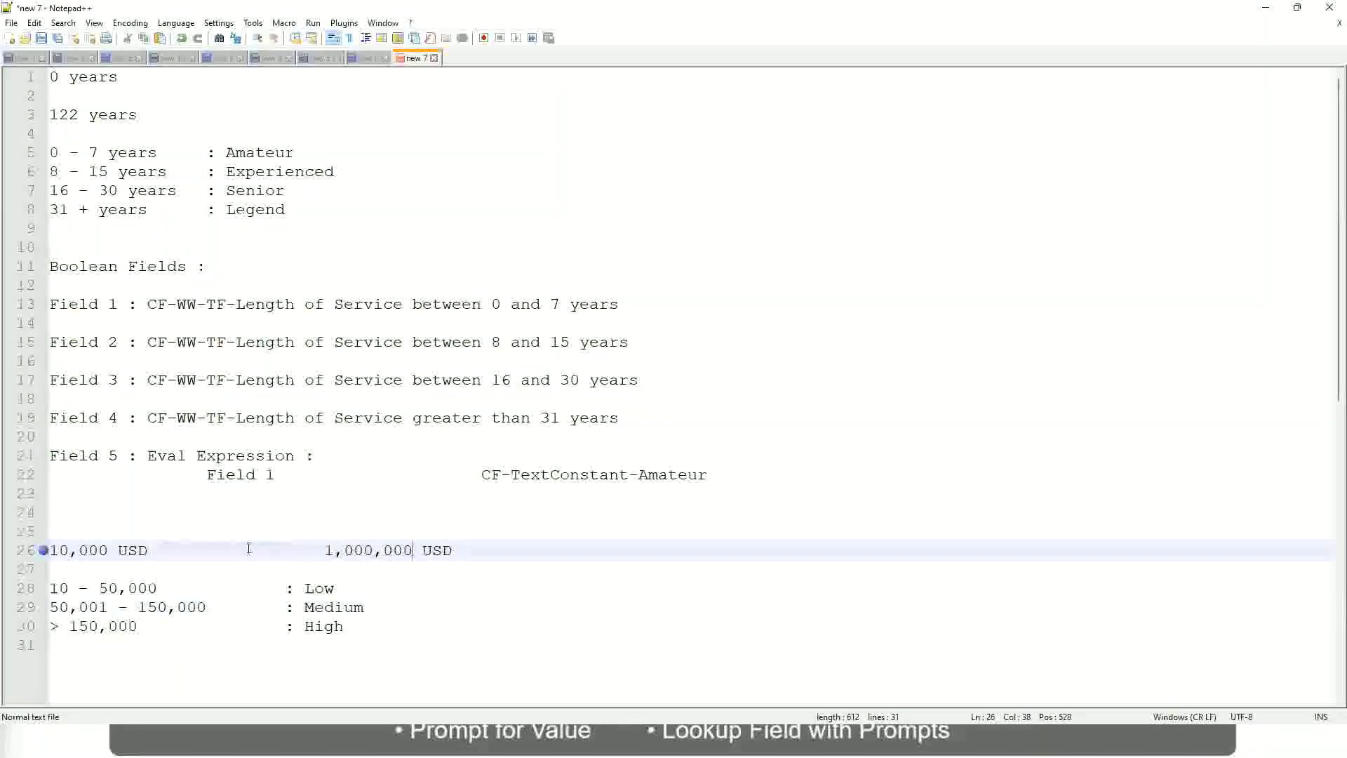
pyautogui.click(332, 589)
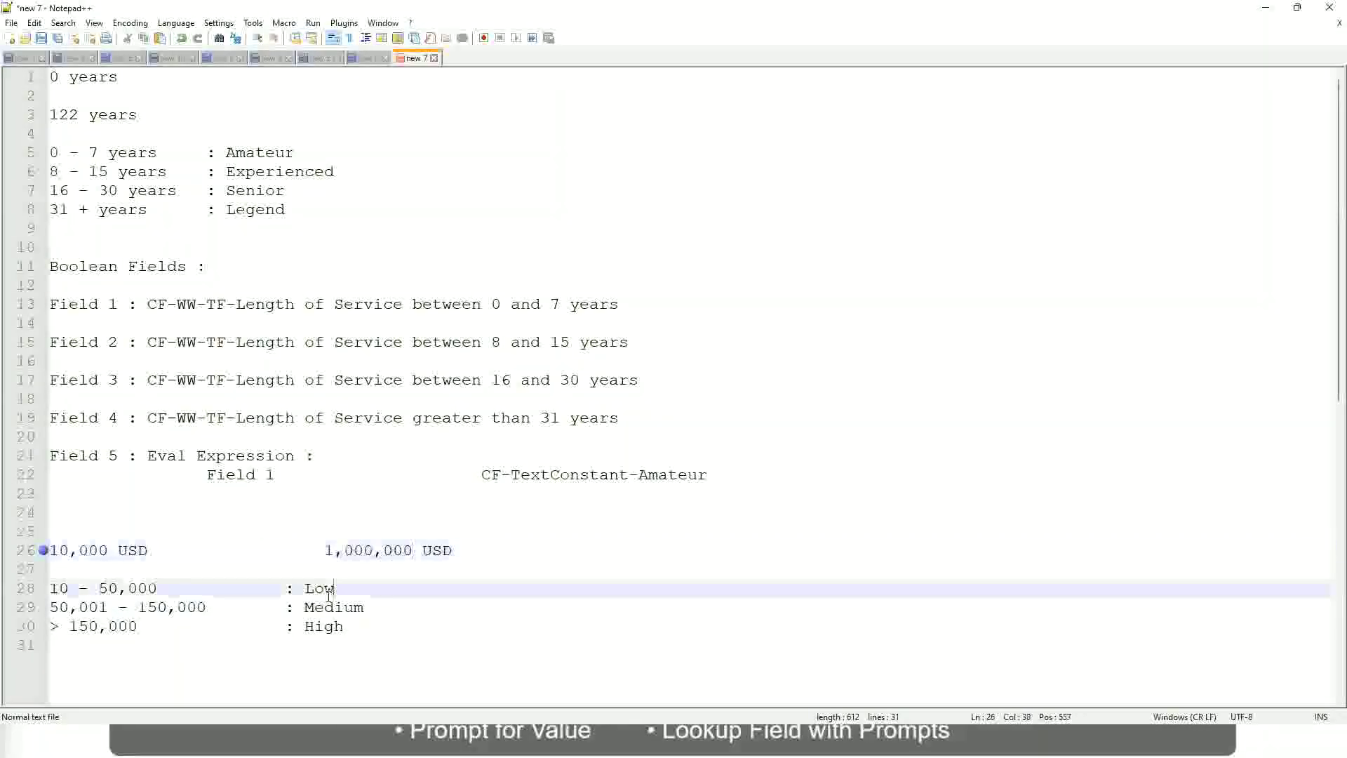
pyautogui.click(324, 590)
pyautogui.click(324, 615)
pyautogui.click(324, 633)
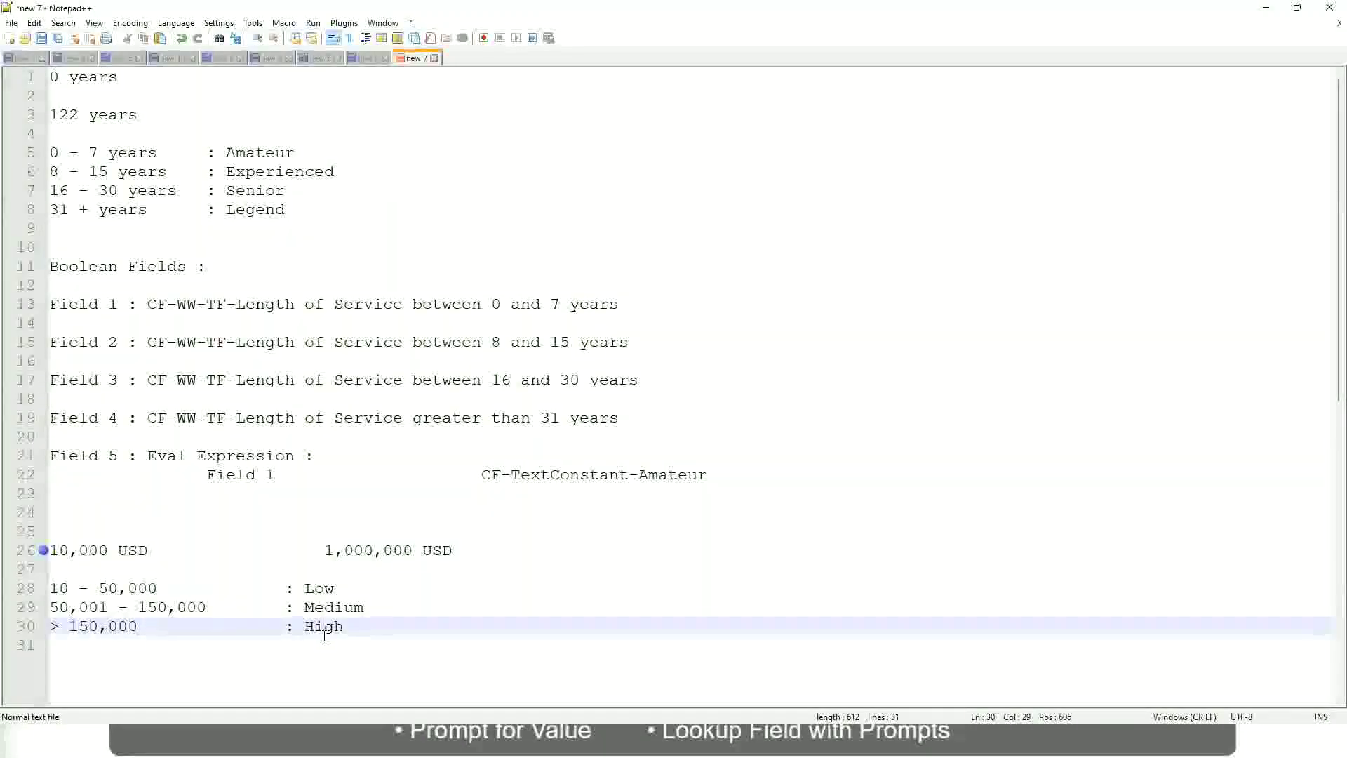
pyautogui.click(171, 574)
pyautogui.click(329, 642)
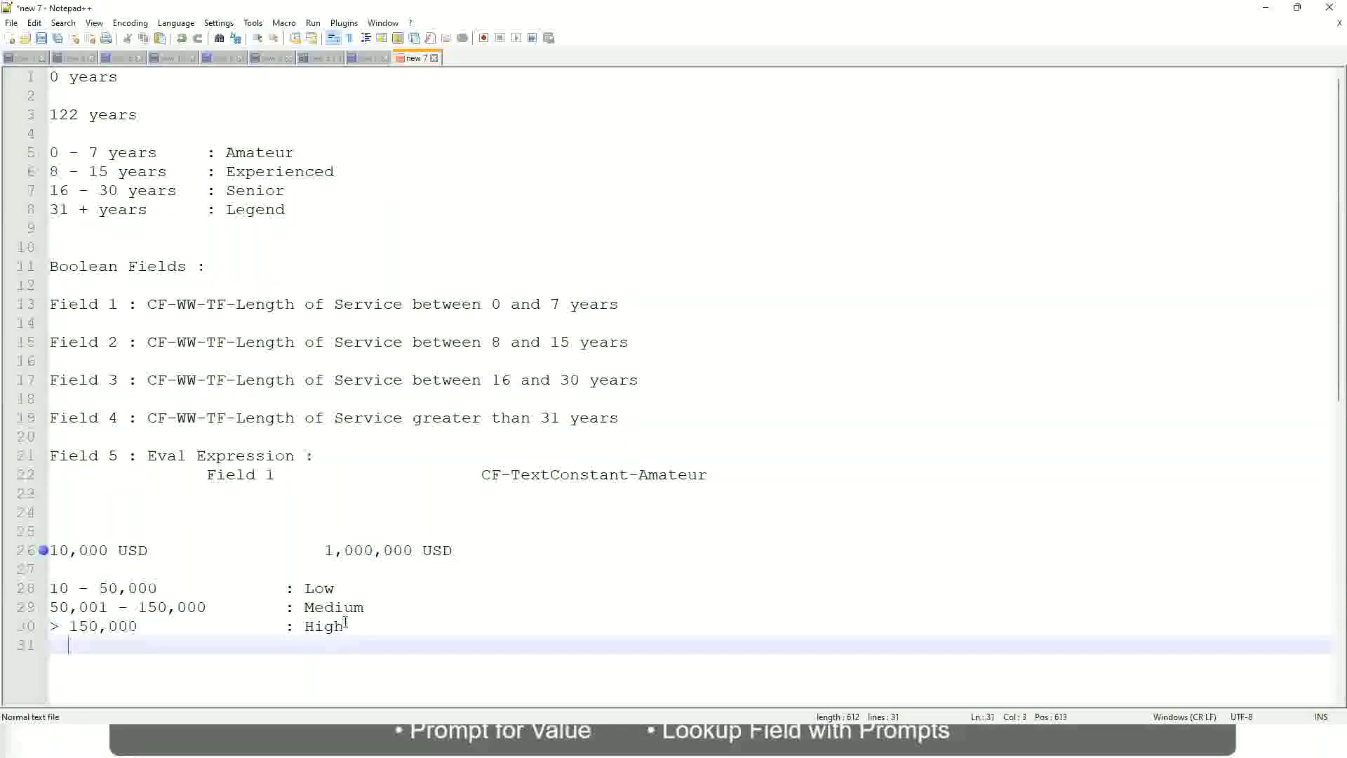
pyautogui.click(345, 626)
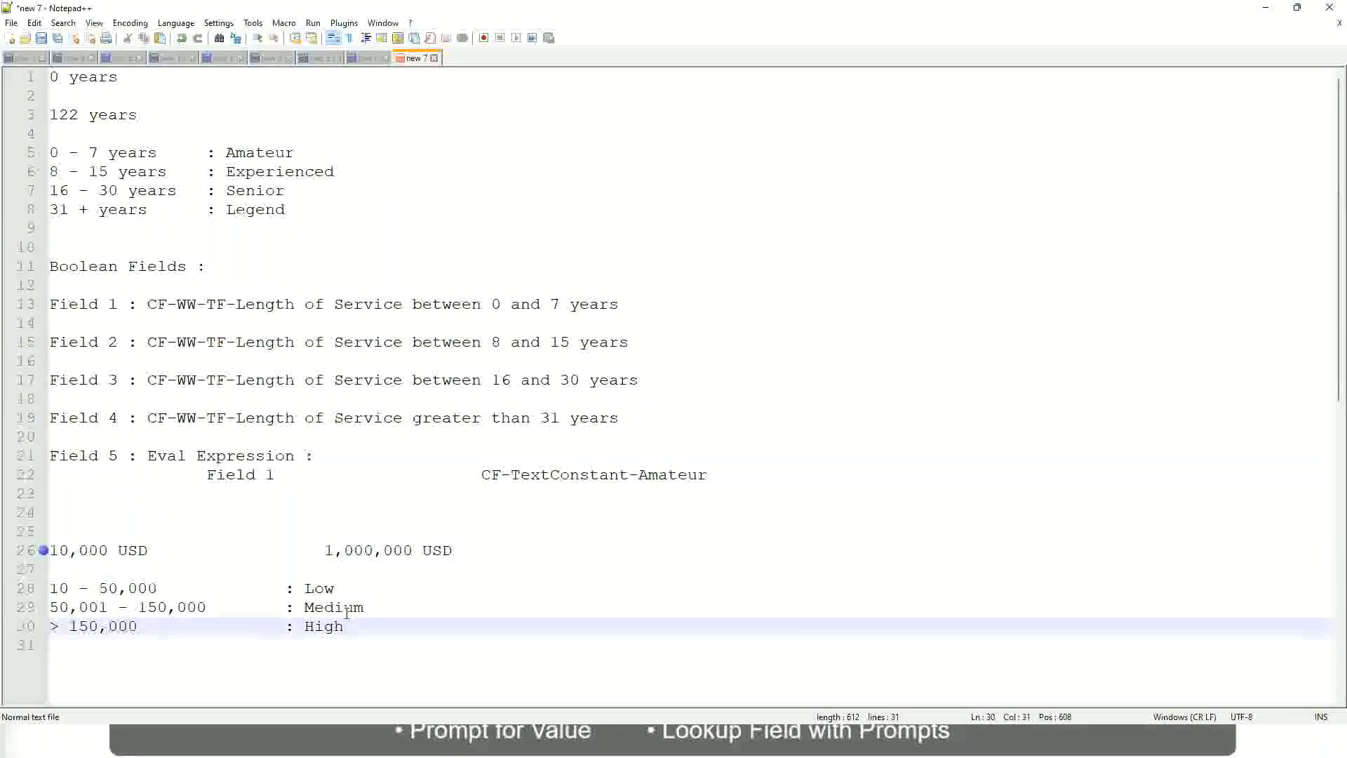